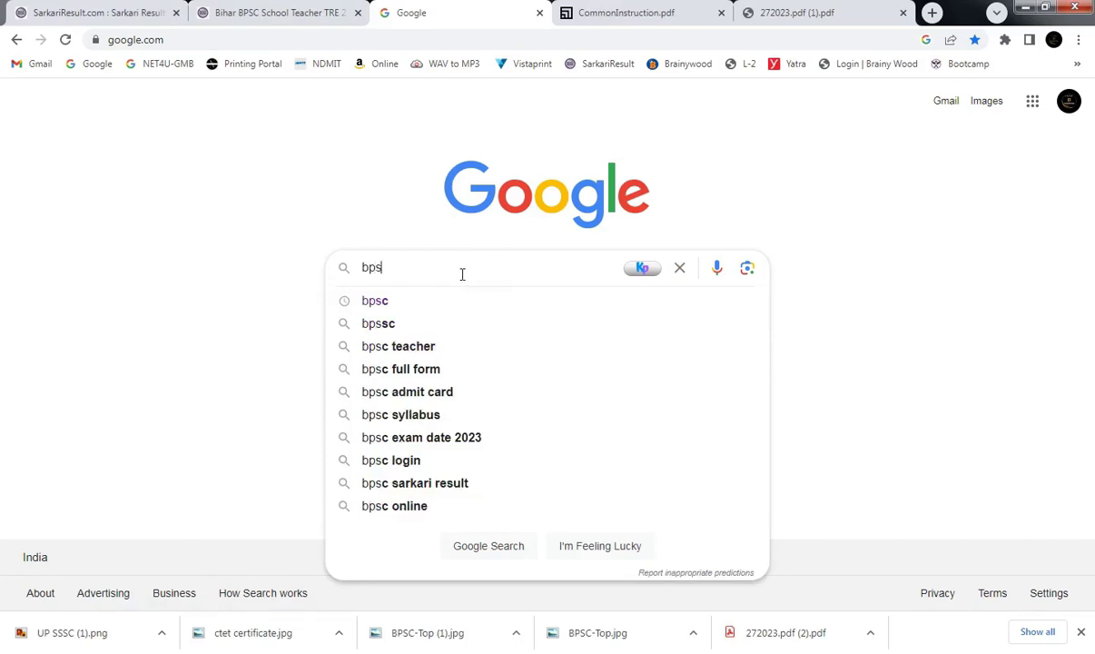
Search Google for 'bpsc' and open the Bihar Public Service Commission website from the results.
type("c")
key("Return")
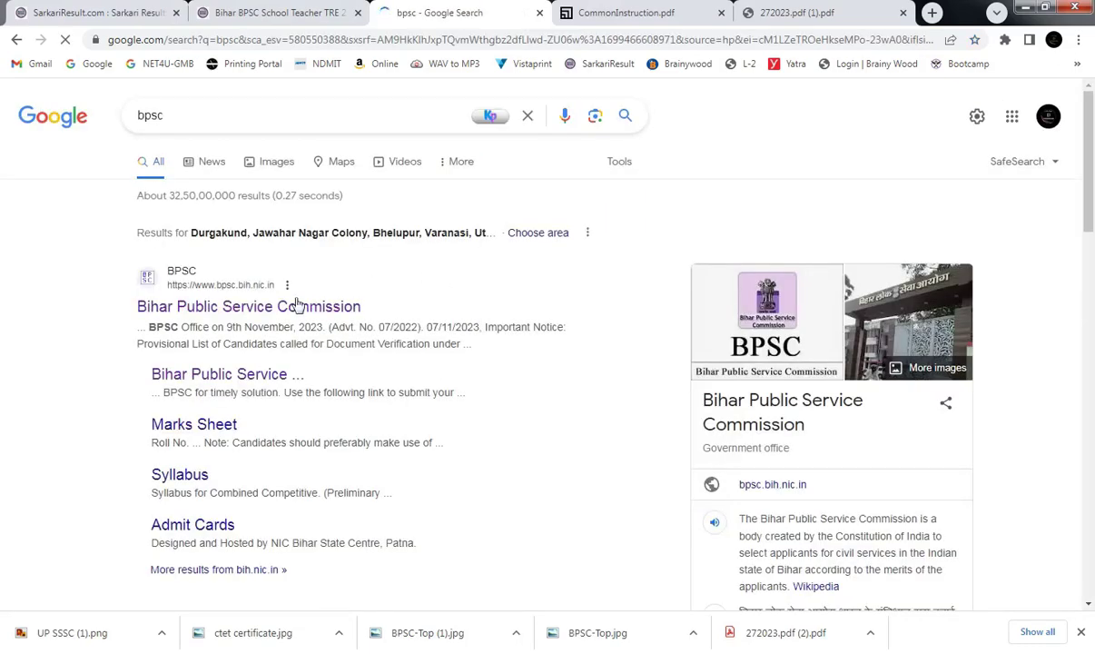
left_click(186, 307)
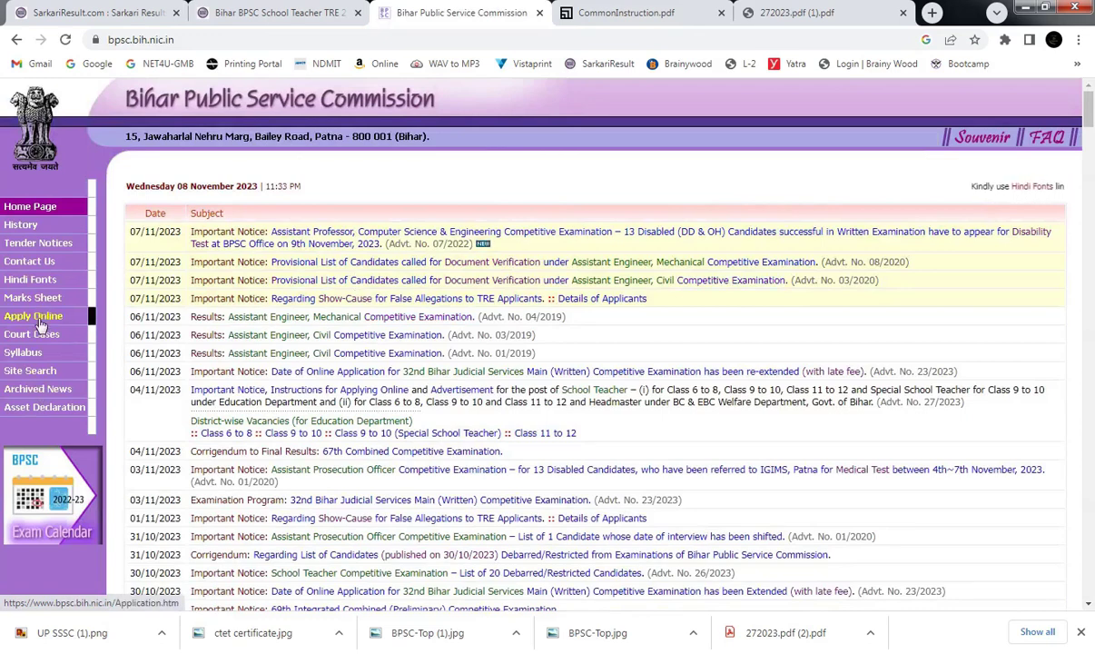
Go from Apply Online to the B.P.S.C. Online Application portal, accepting the leaving-site alert.
left_click(40, 317)
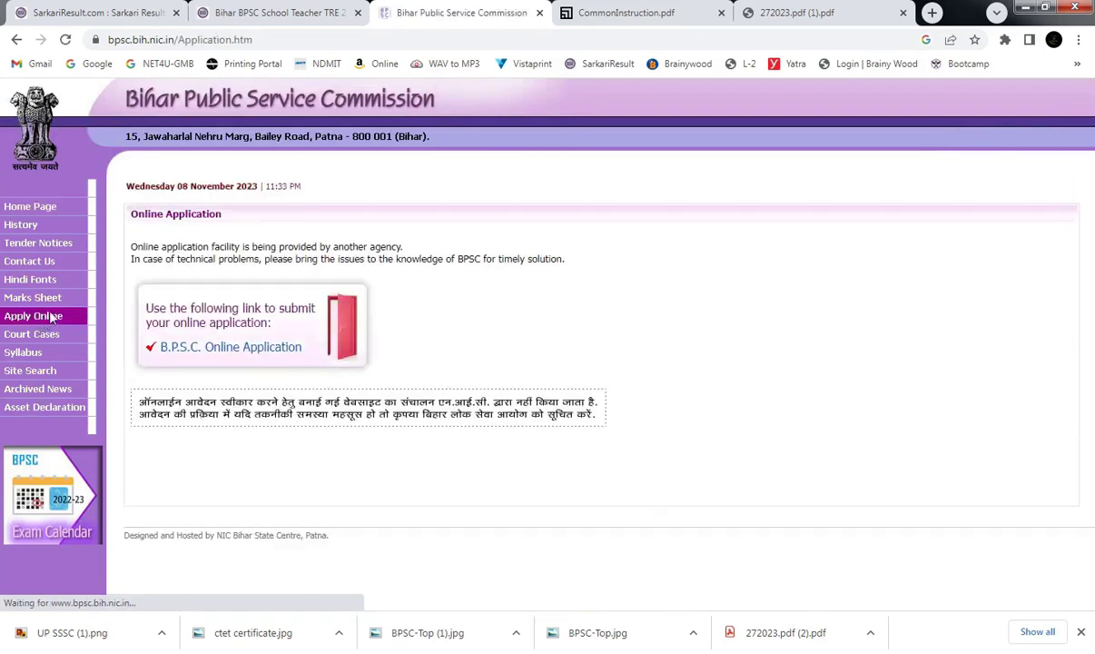
left_click(234, 350)
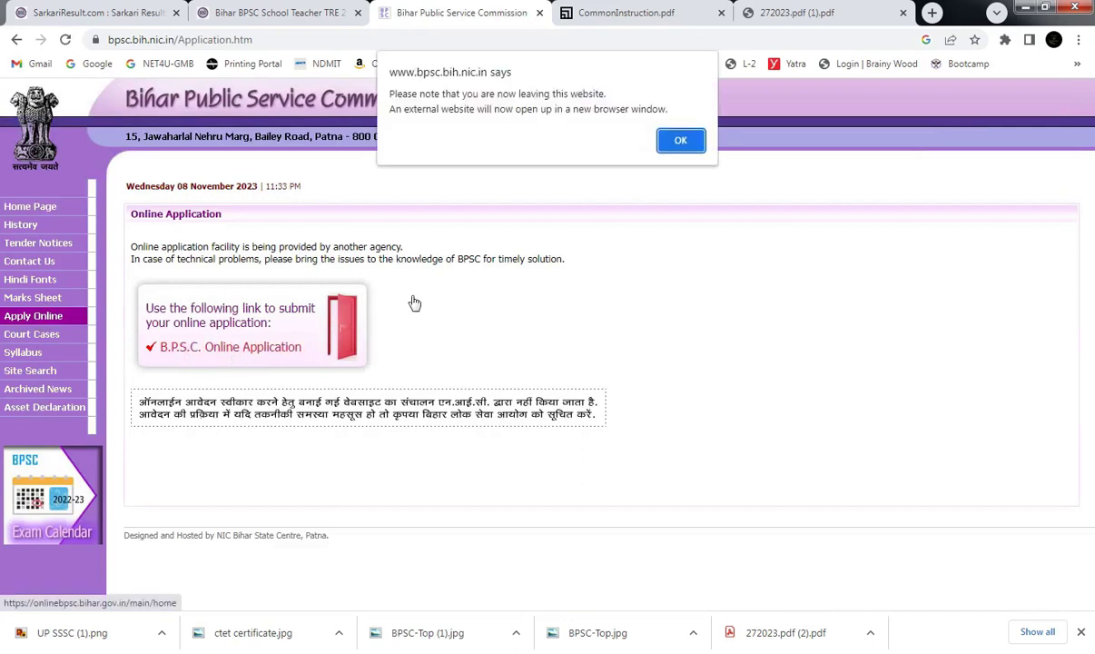
left_click(677, 147)
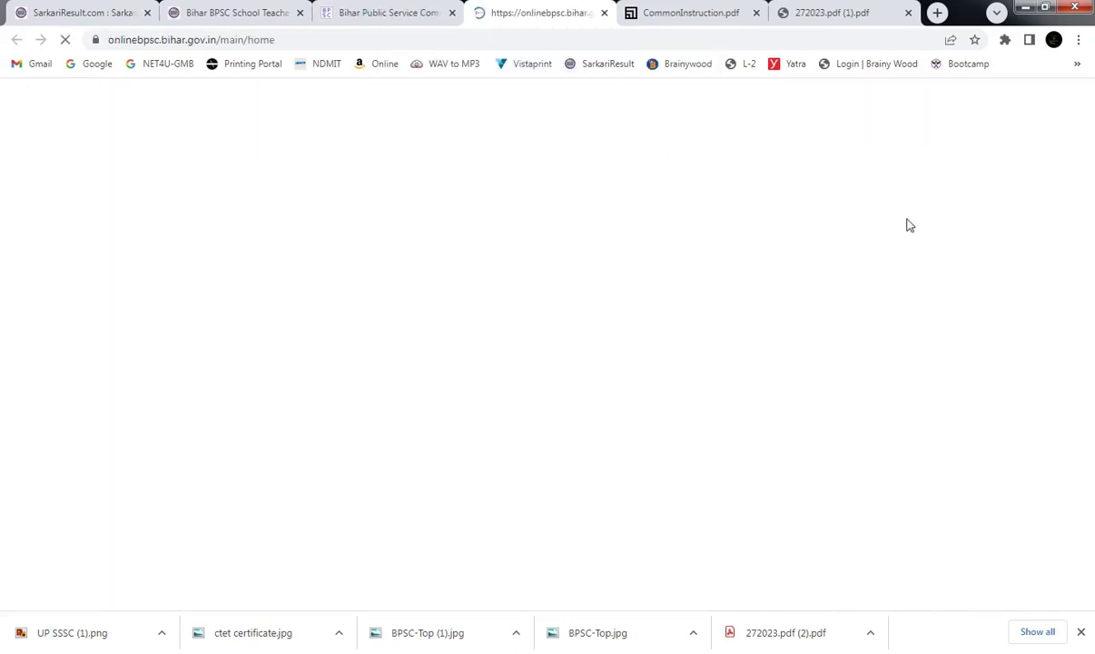
scroll(1093, 326, "down", 4)
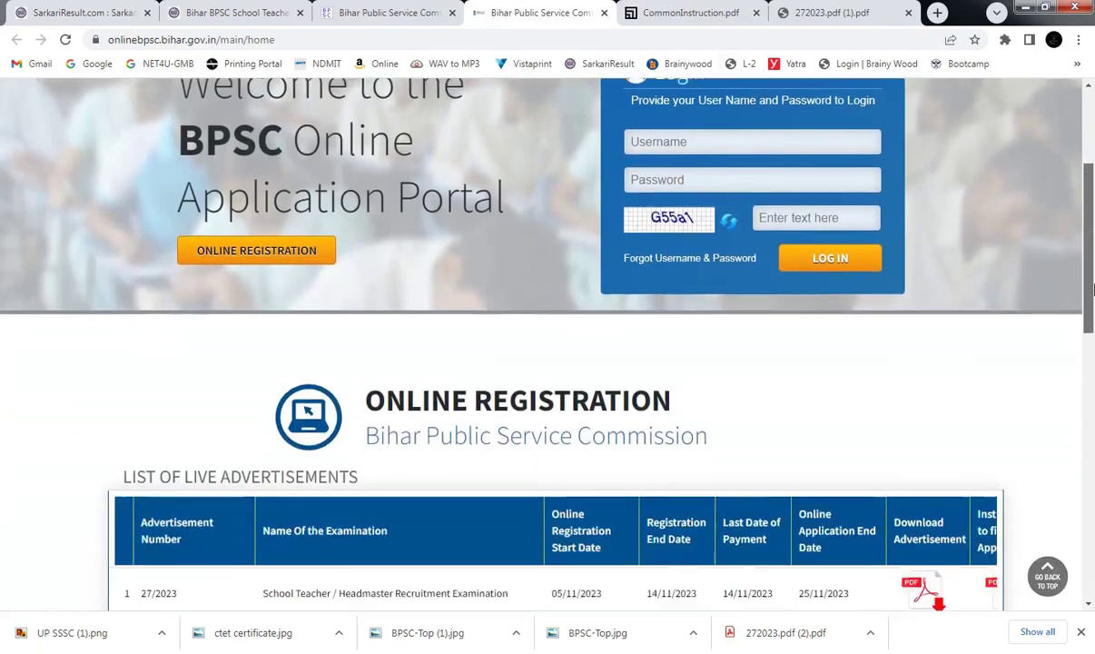
scroll(1093, 327, "up", 3)
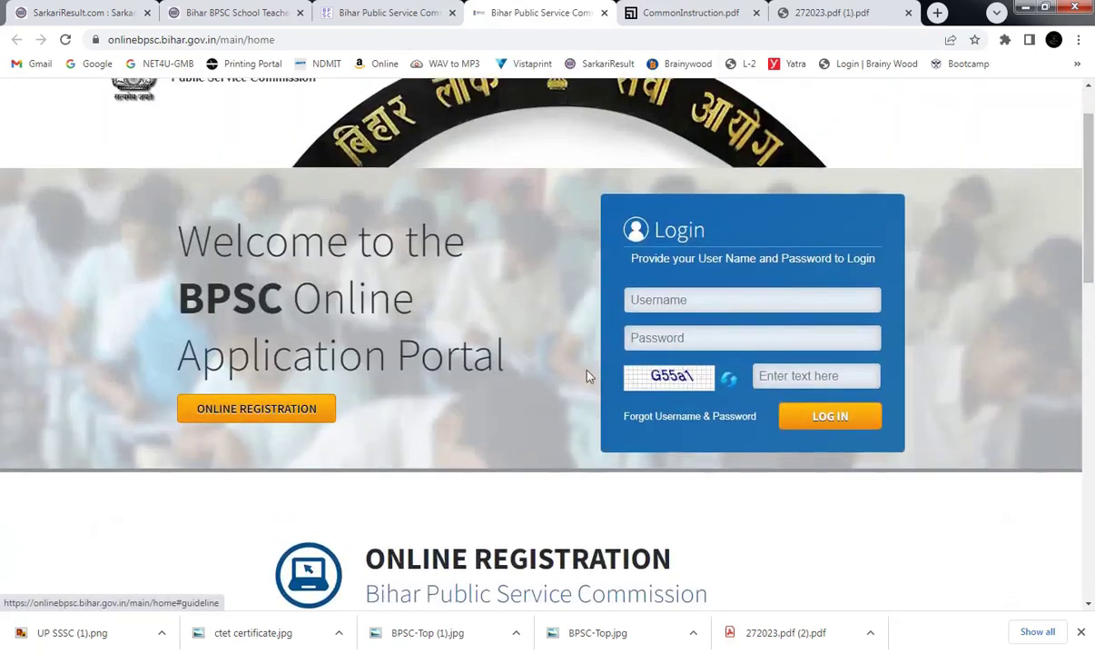
Open Online Registration and apply for the School Teacher / Headmaster advertisement 27/2023.
left_click(672, 300)
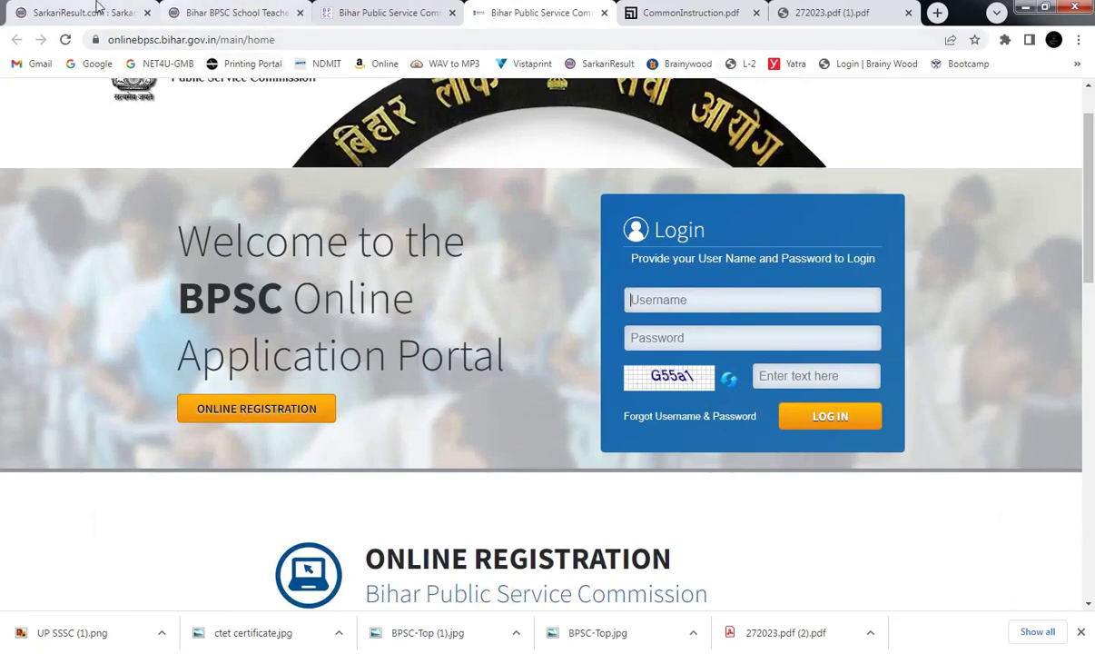
left_click(93, 9)
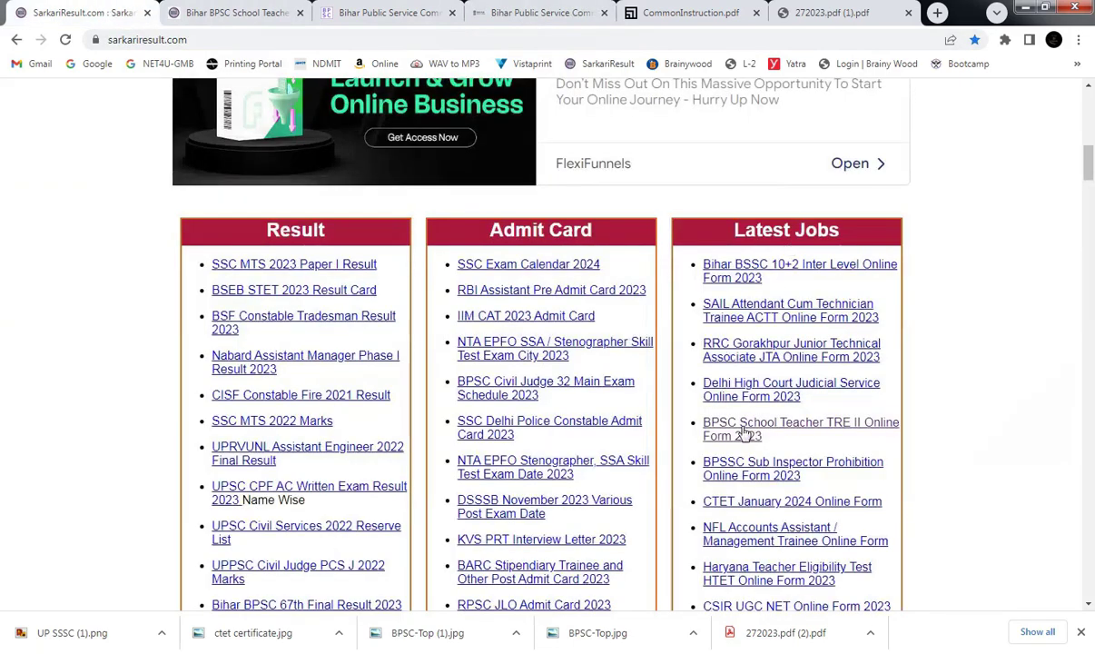
left_click(476, 12)
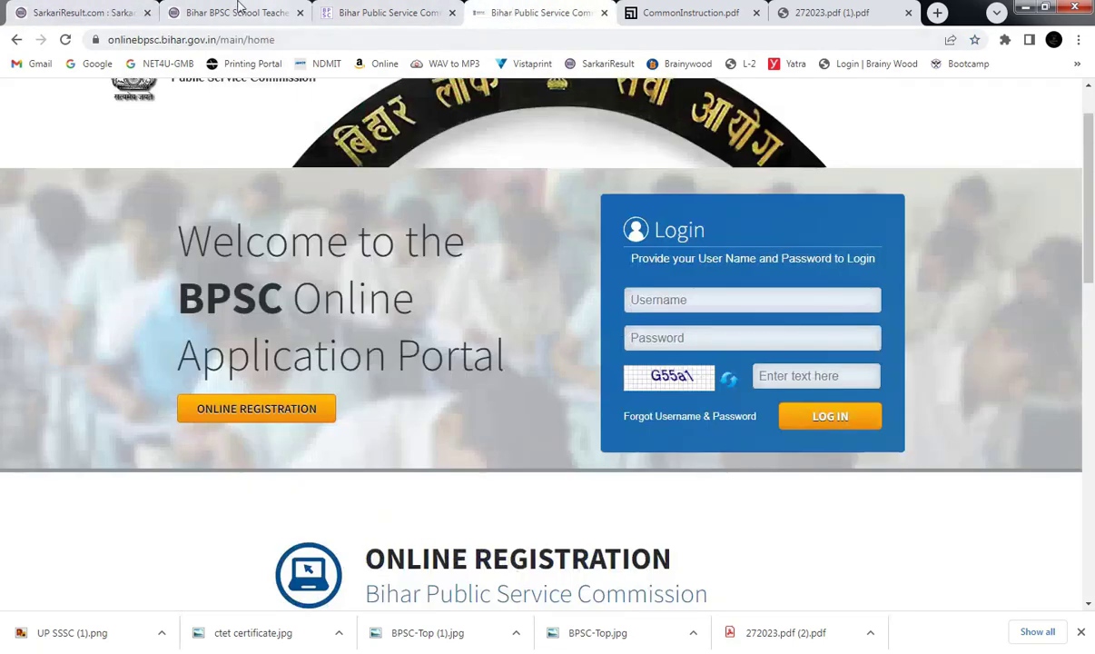
left_click(275, 409)
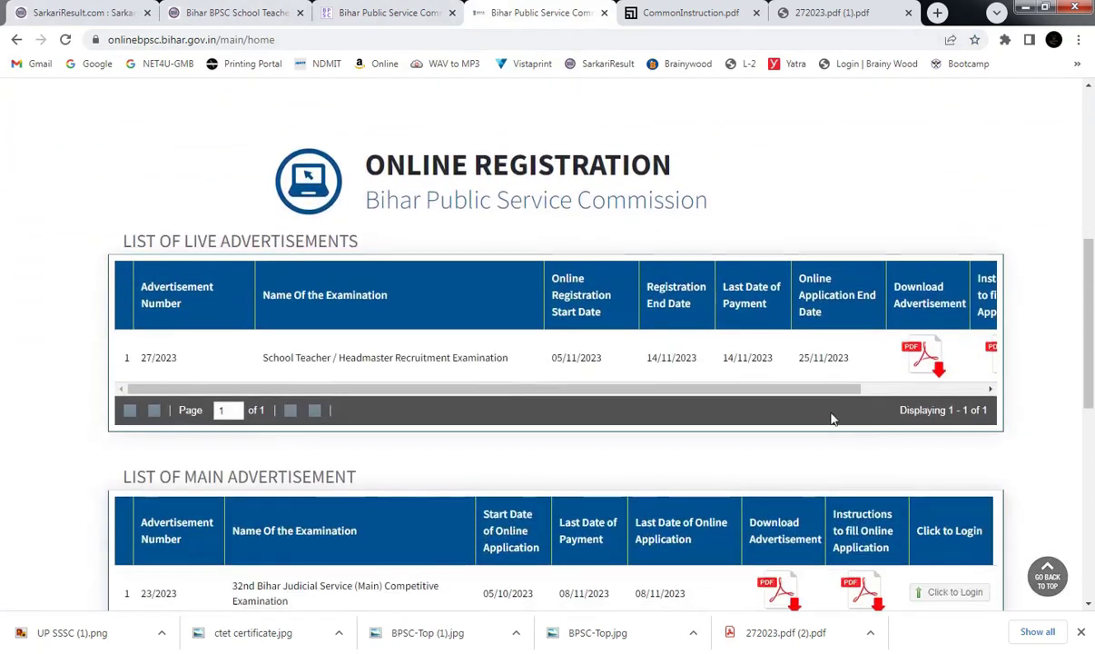
left_click_drag(807, 400, 930, 400)
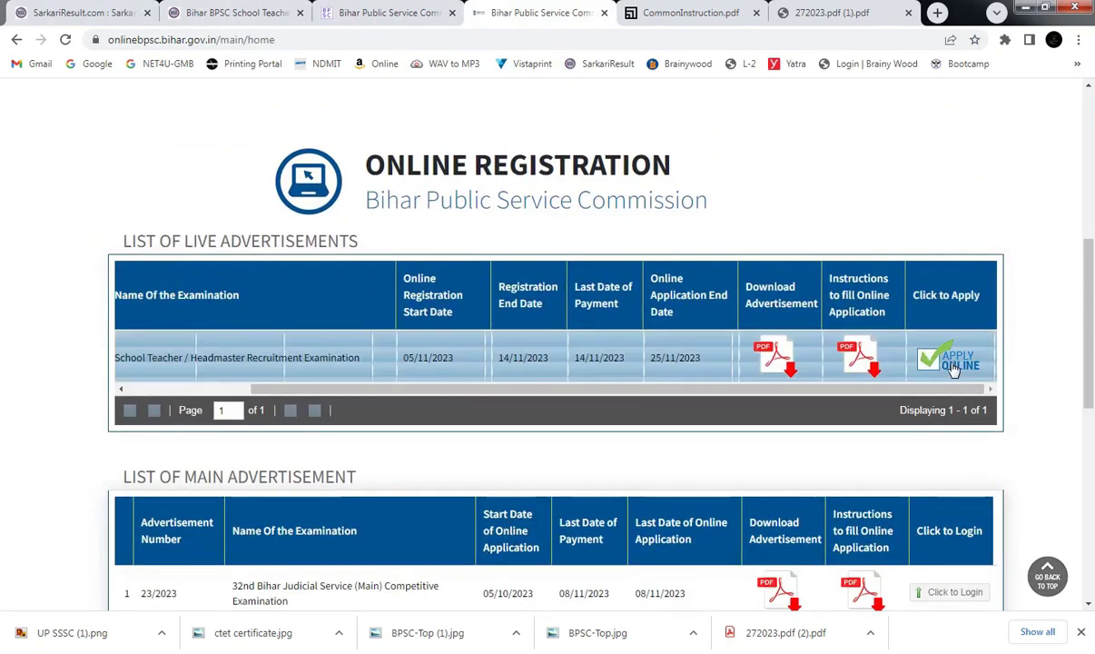
left_click(956, 367)
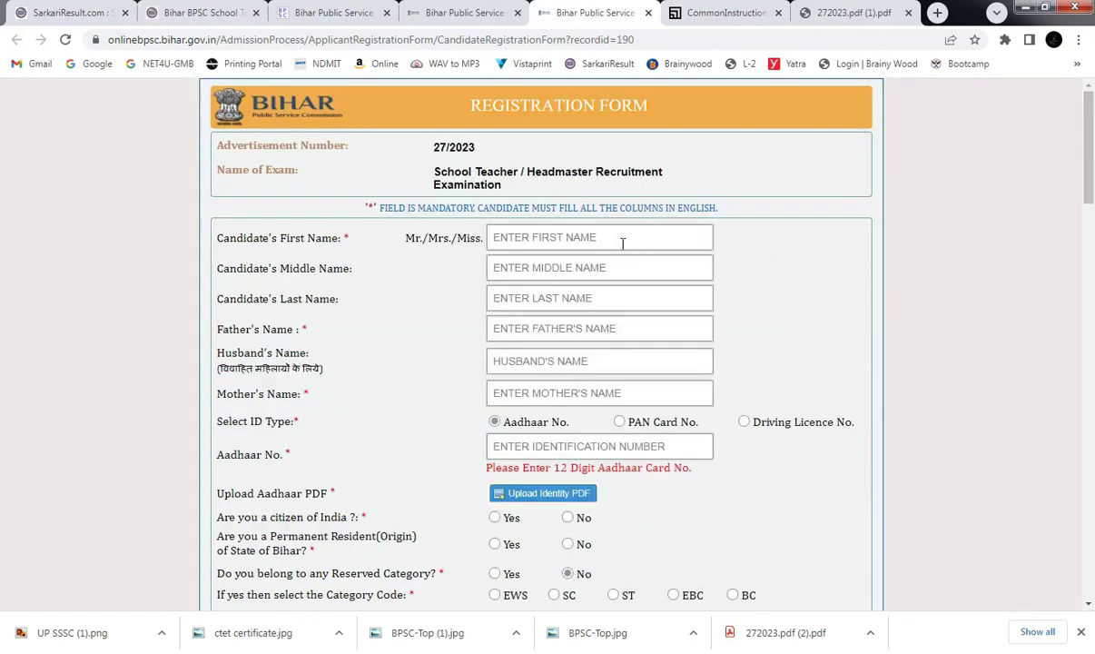
Enter the candidate's first name and last name on the registration form.
left_click(621, 239)
left_click(539, 265)
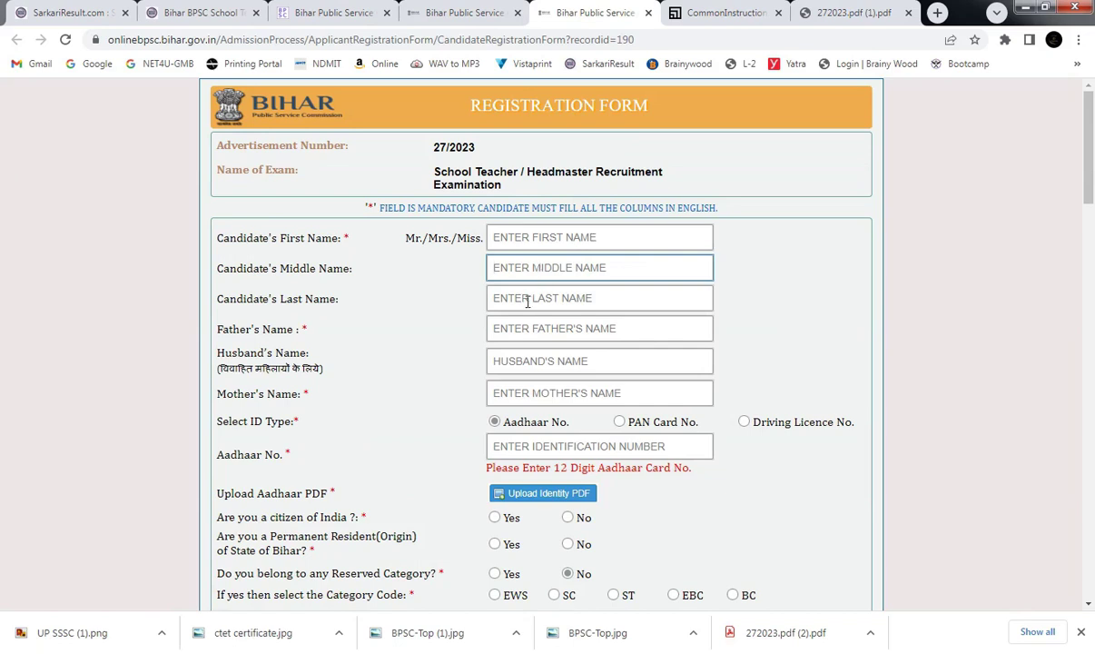
left_click(527, 302)
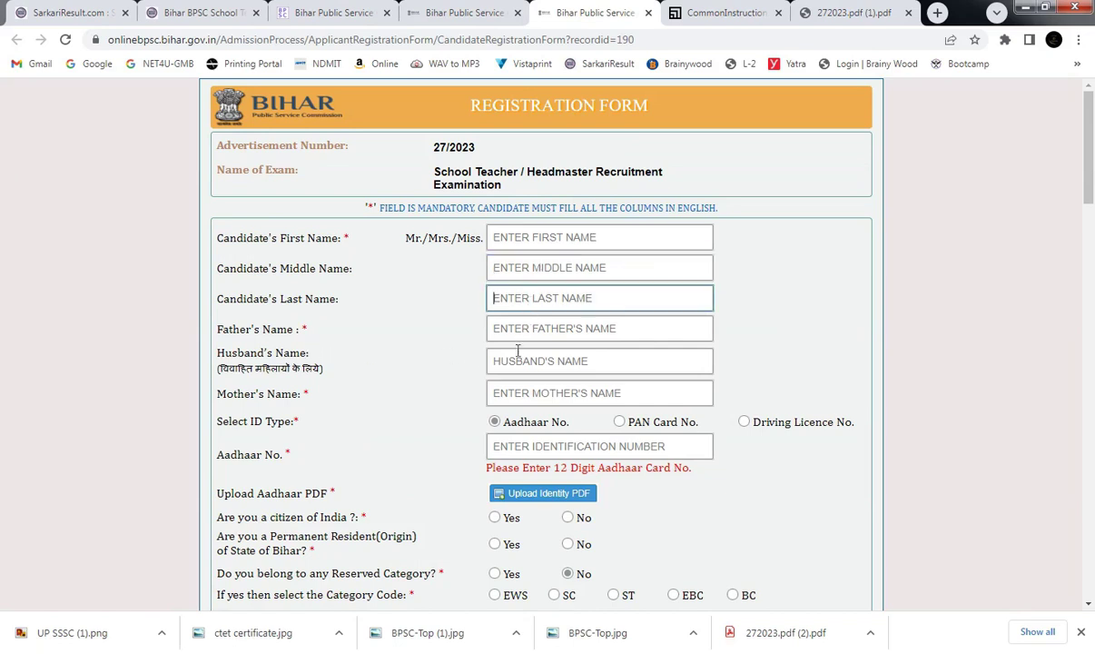
left_click(543, 329)
left_click(558, 238)
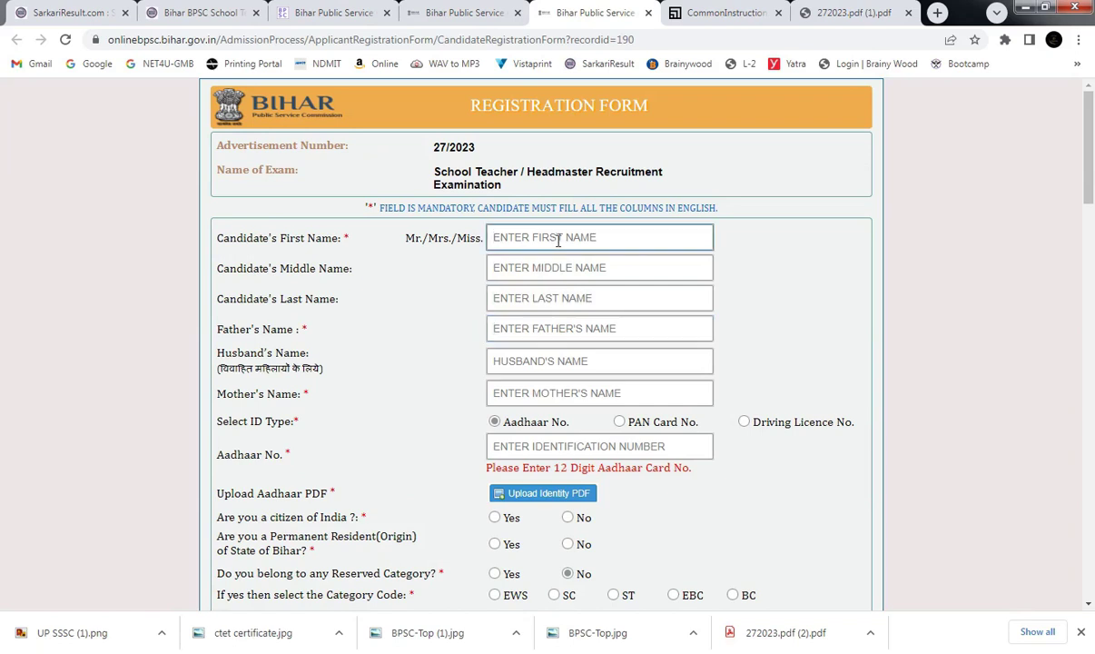
type("W")
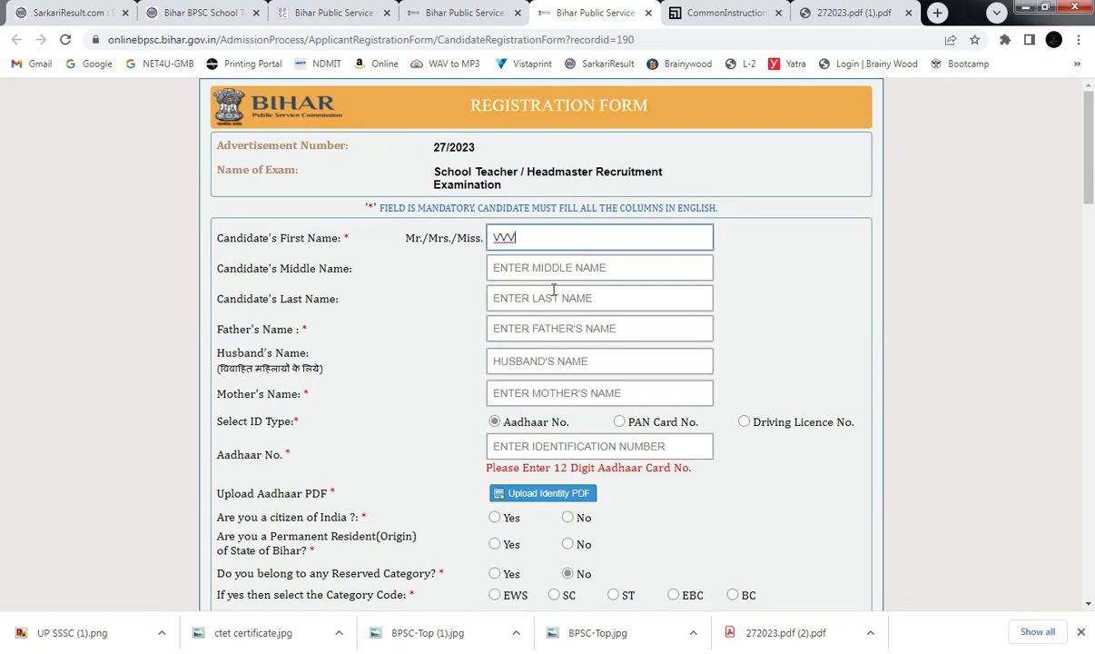
left_click(522, 297)
type("XYZ")
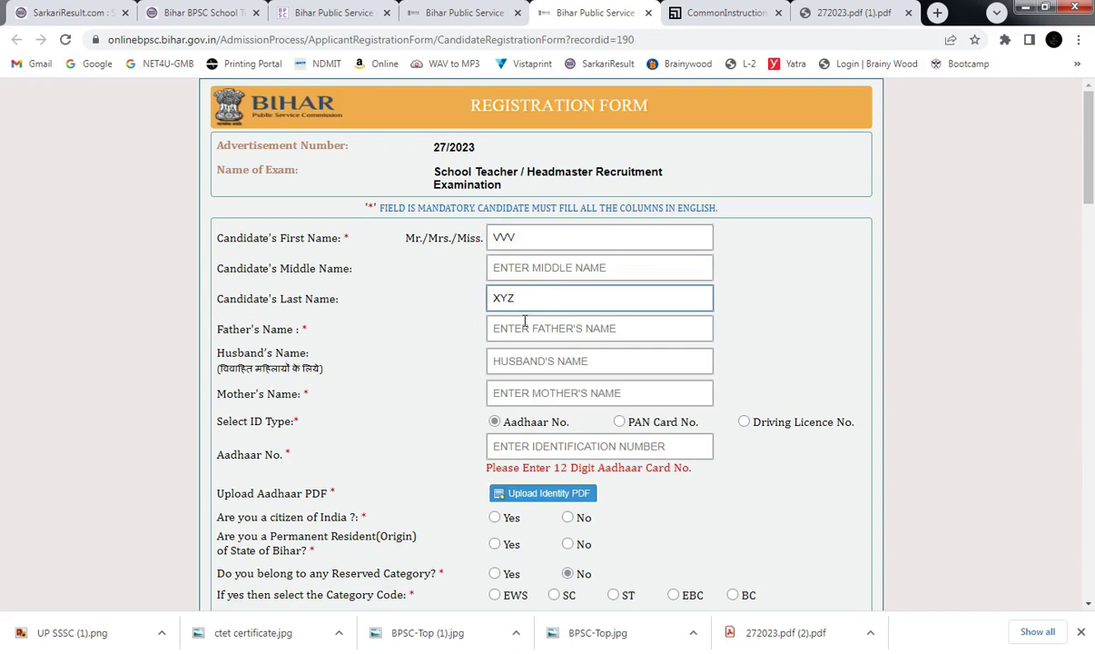
Fill in the candidate's Aadhaar number and mother's name.
left_click(552, 446)
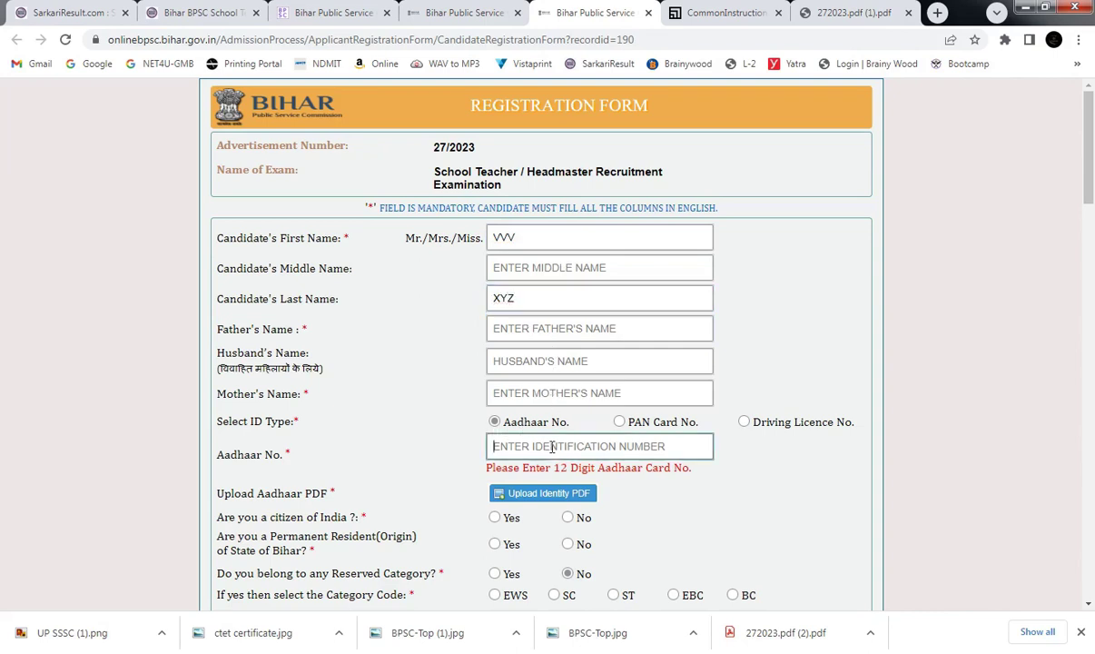
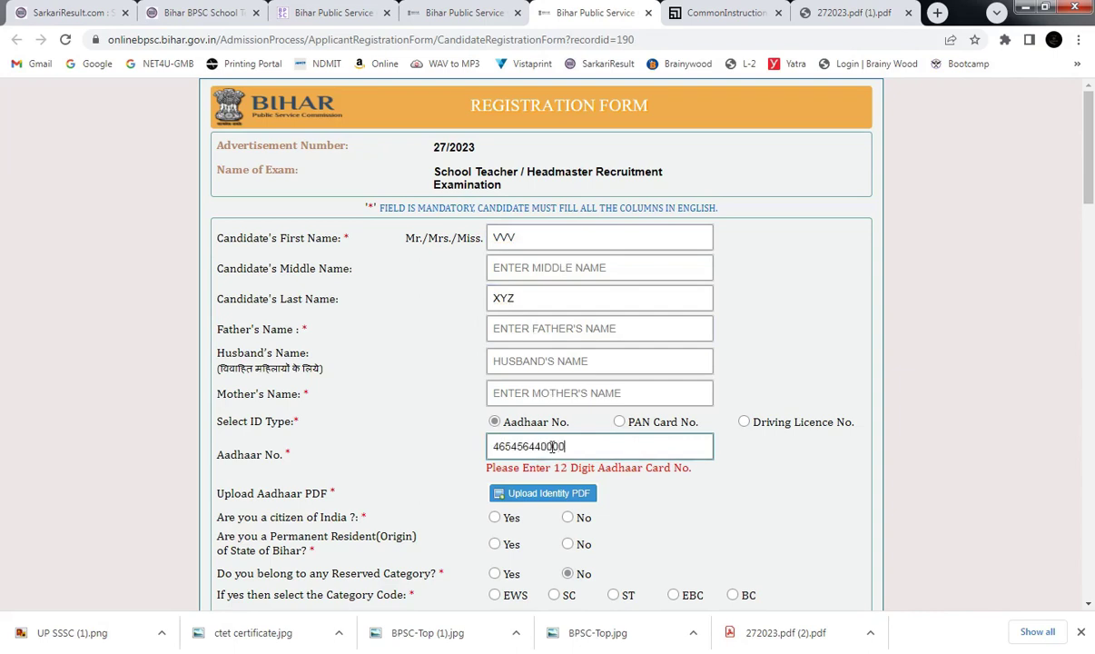
left_click(545, 396)
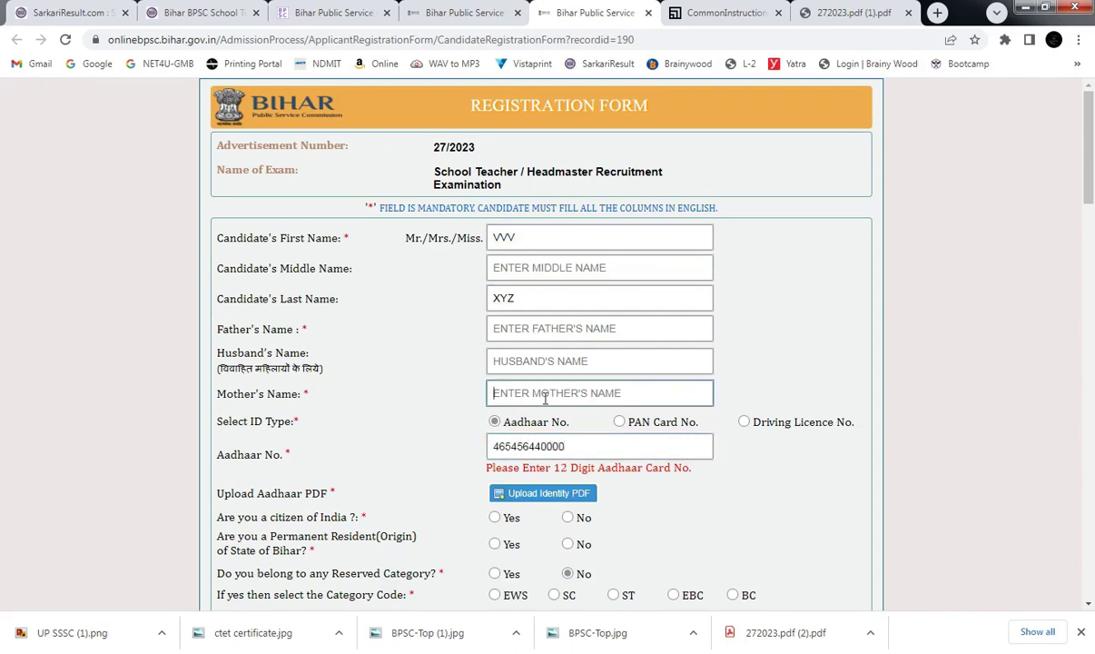
type("HKJHKH")
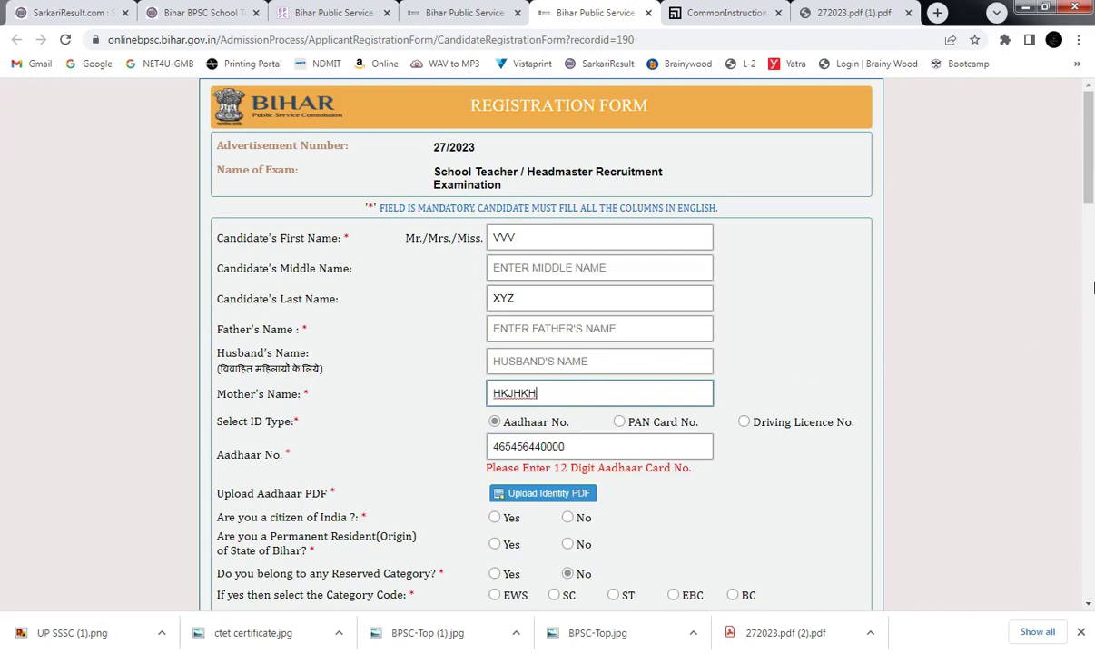
left_click(1092, 208)
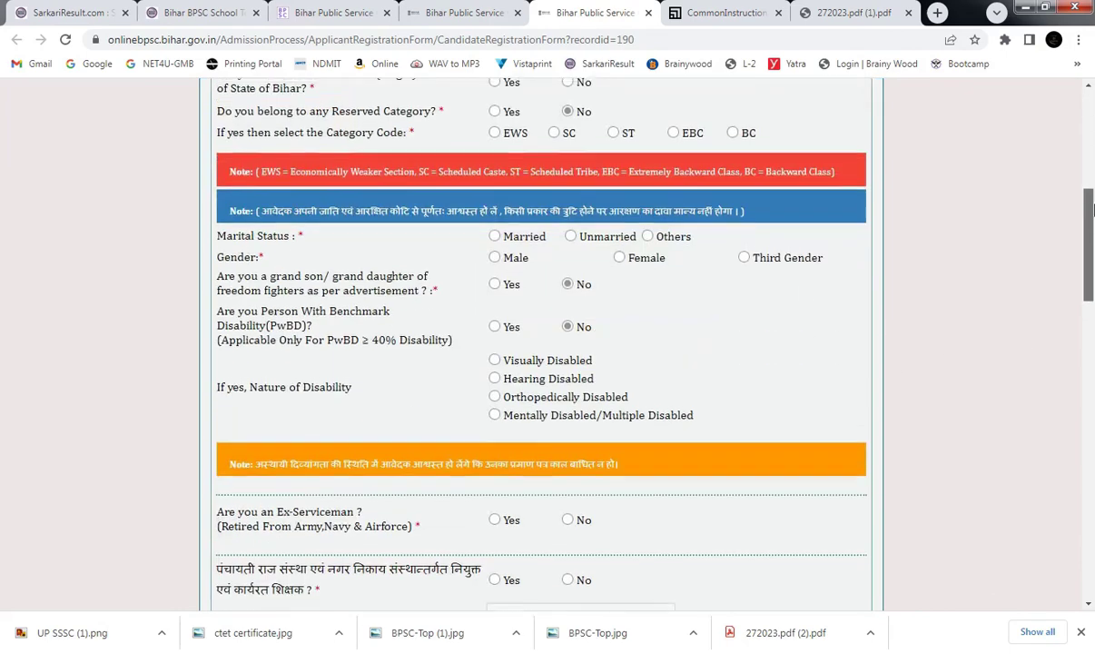
Answer Yes to being a citizen of India and Yes to permanent Bihar residence.
left_click_drag(1091, 208, 1089, 163)
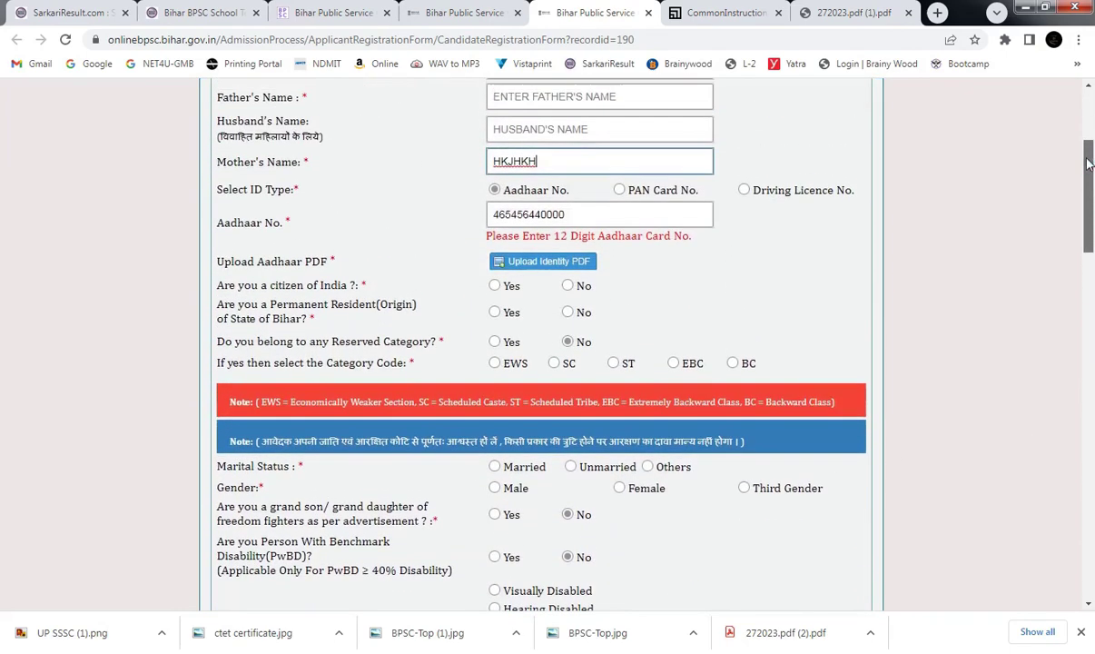
left_click(495, 287)
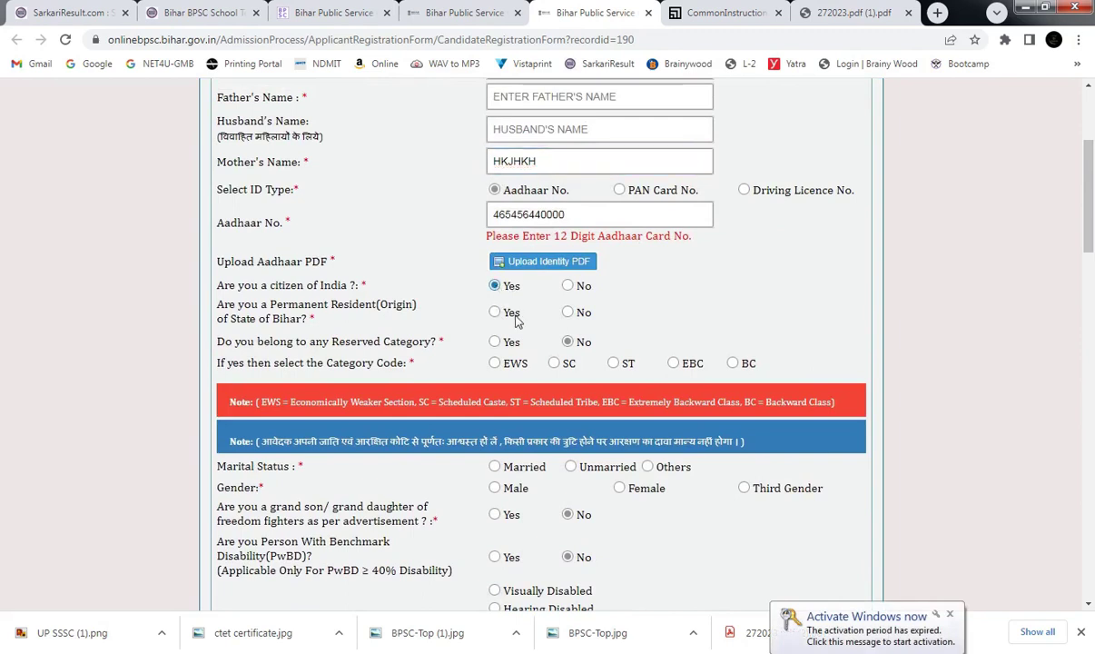
left_click(508, 318)
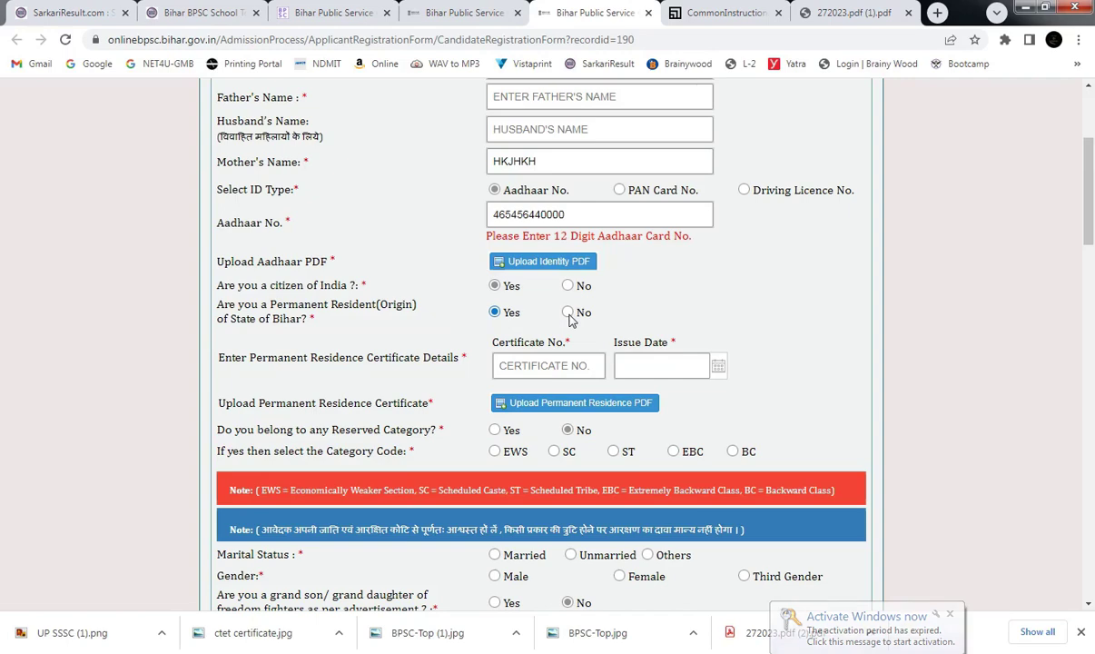
left_click(568, 315)
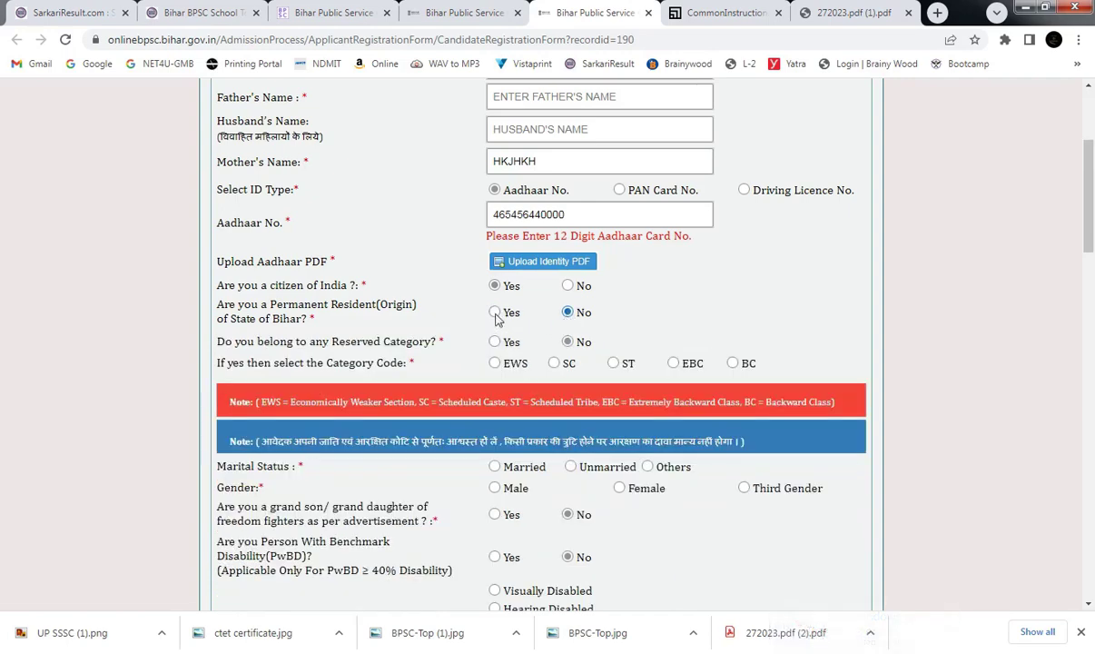
left_click(494, 313)
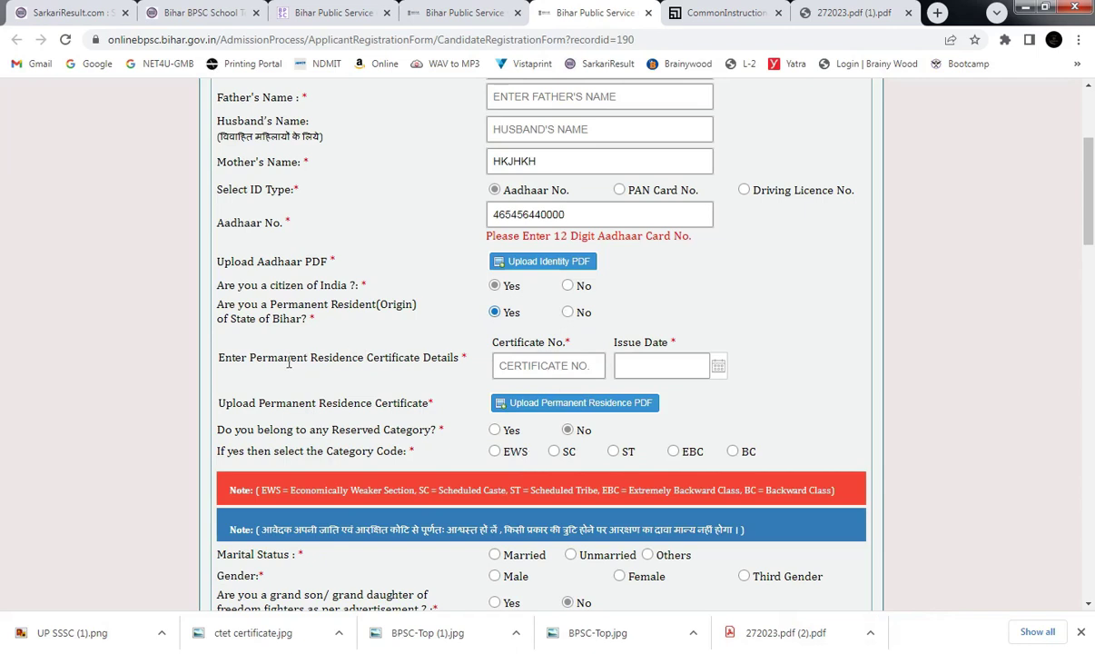
left_click_drag(289, 361, 445, 365)
Enter the residence certificate number and pick November 1, 2023 as its issue date.
left_click(335, 354)
left_click_drag(235, 364, 464, 362)
left_click(517, 362)
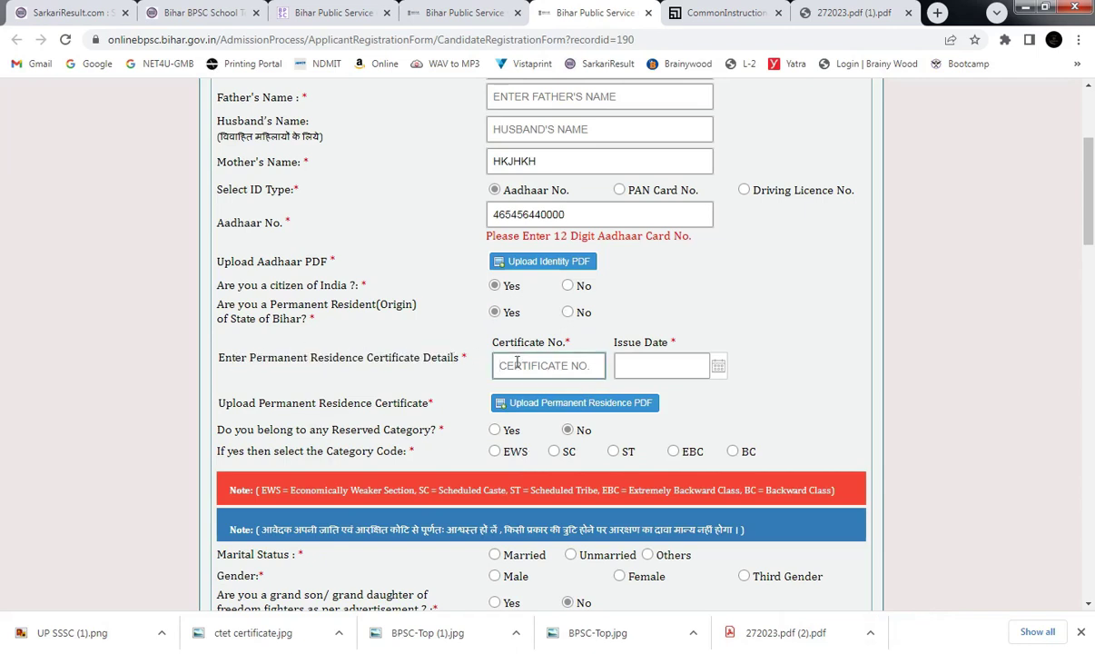
left_click(720, 368)
left_click(547, 367)
type("111")
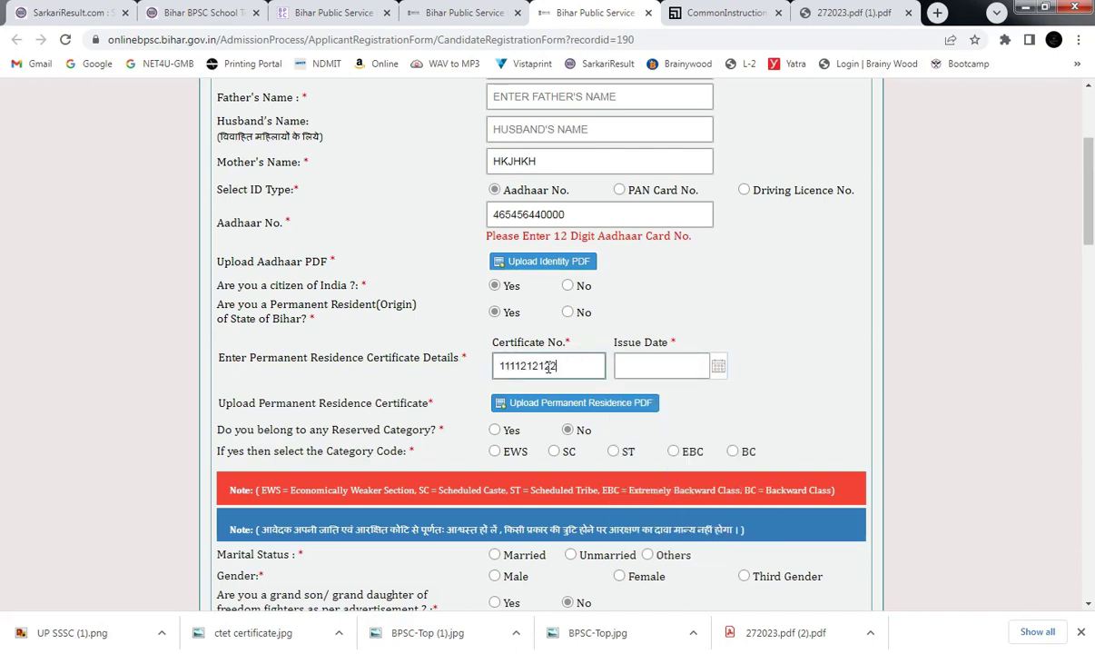
type("1212122")
key("Home")
type("BRCC")
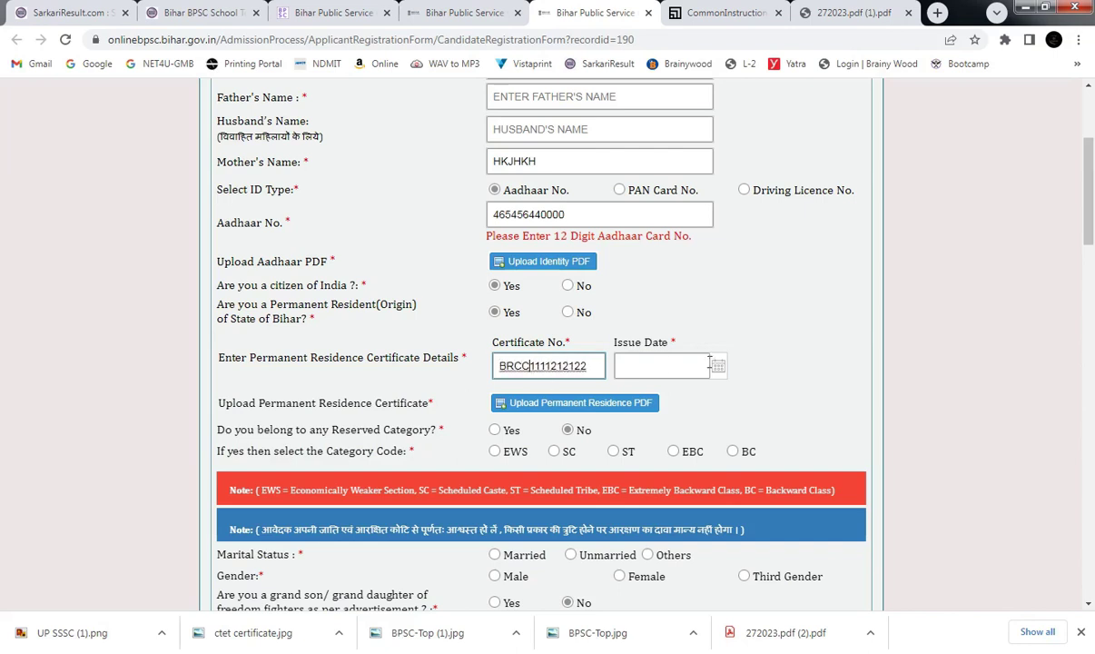
left_click(717, 365)
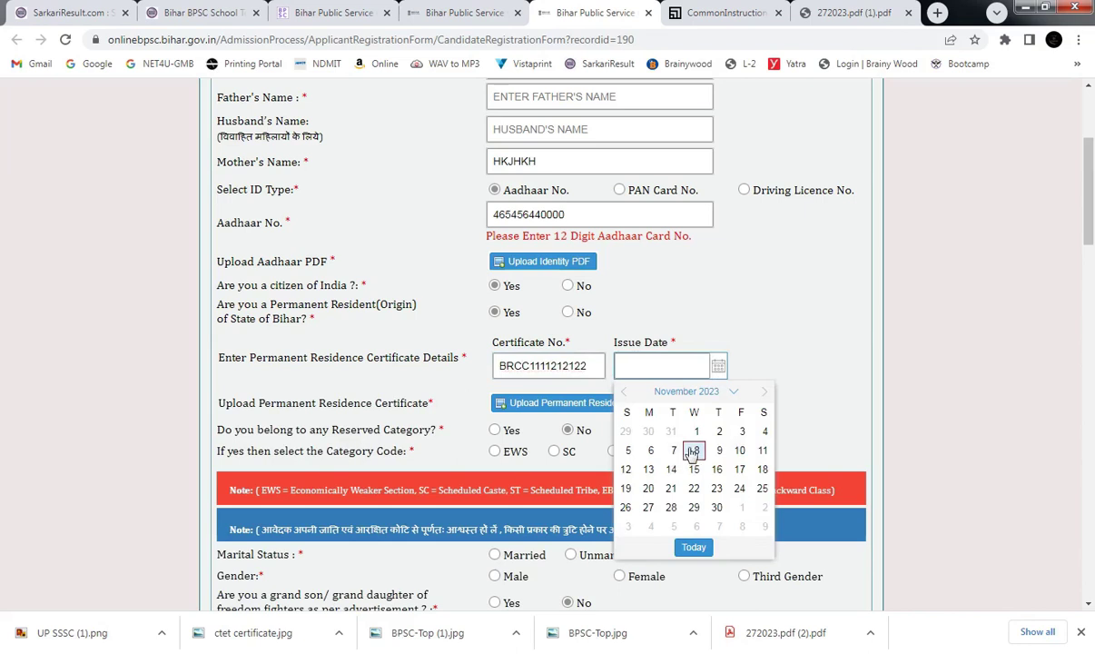
left_click(697, 431)
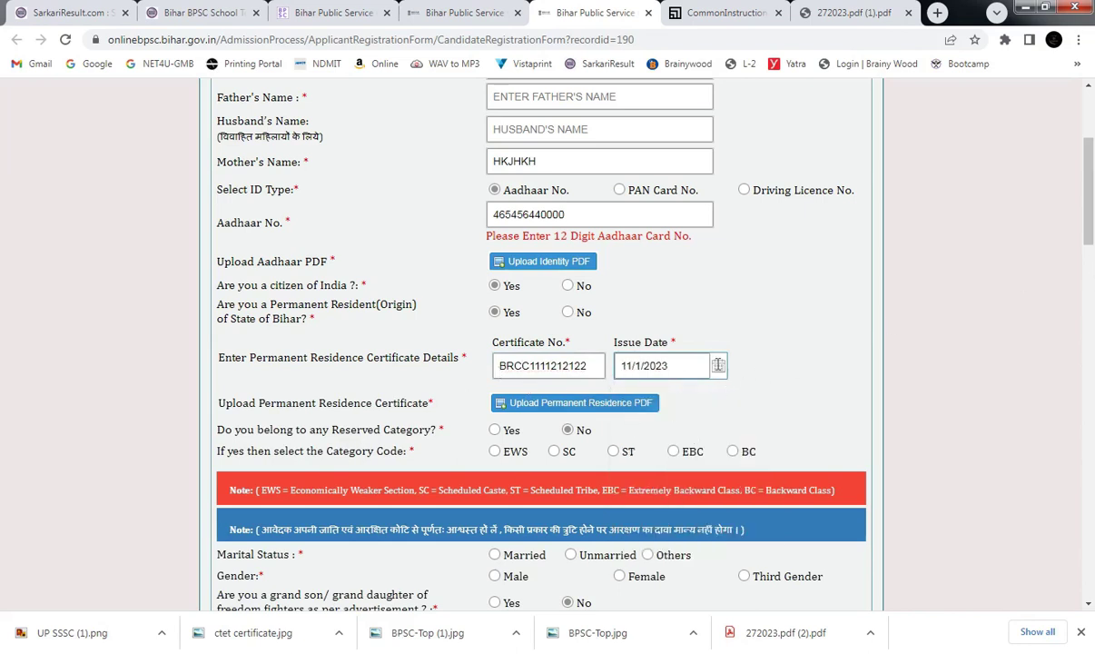
scroll(1093, 188, "down", 1)
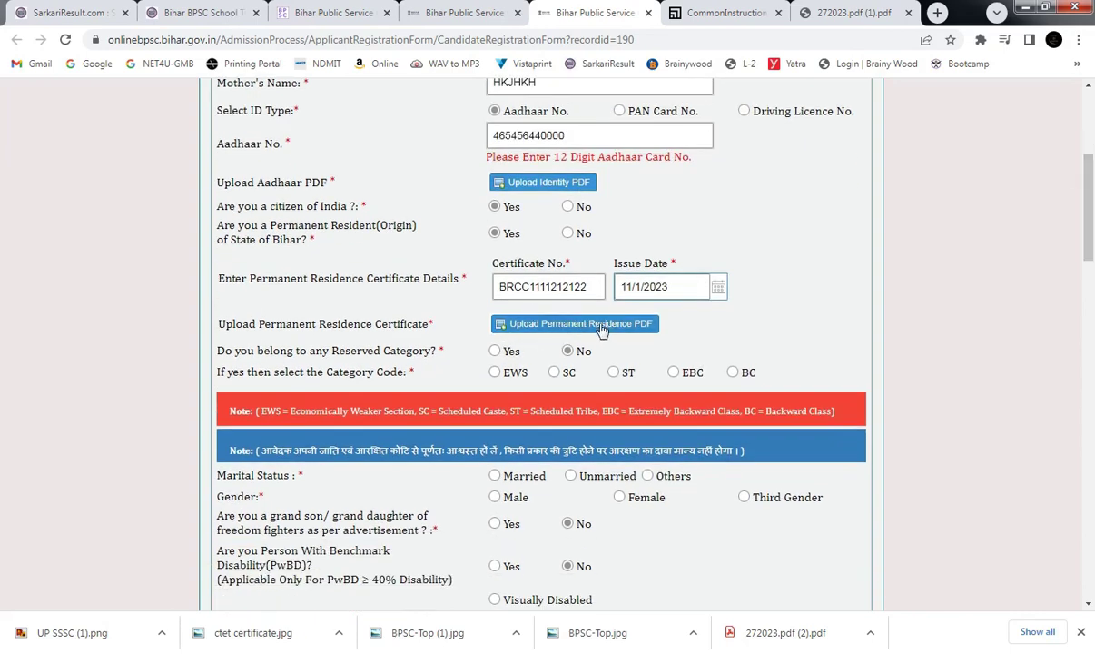
Answer Yes to reserved category and try the EWS, SC and ST category options.
left_click_drag(1092, 223, 1093, 239)
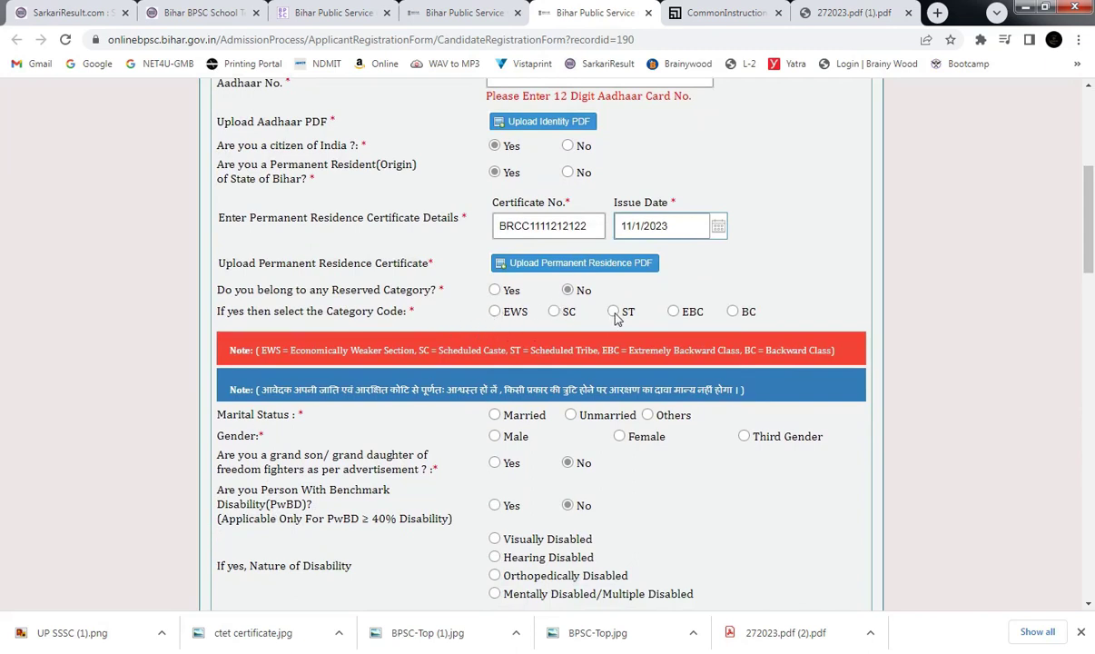
left_click_drag(287, 290, 374, 290)
left_click(494, 289)
left_click(495, 312)
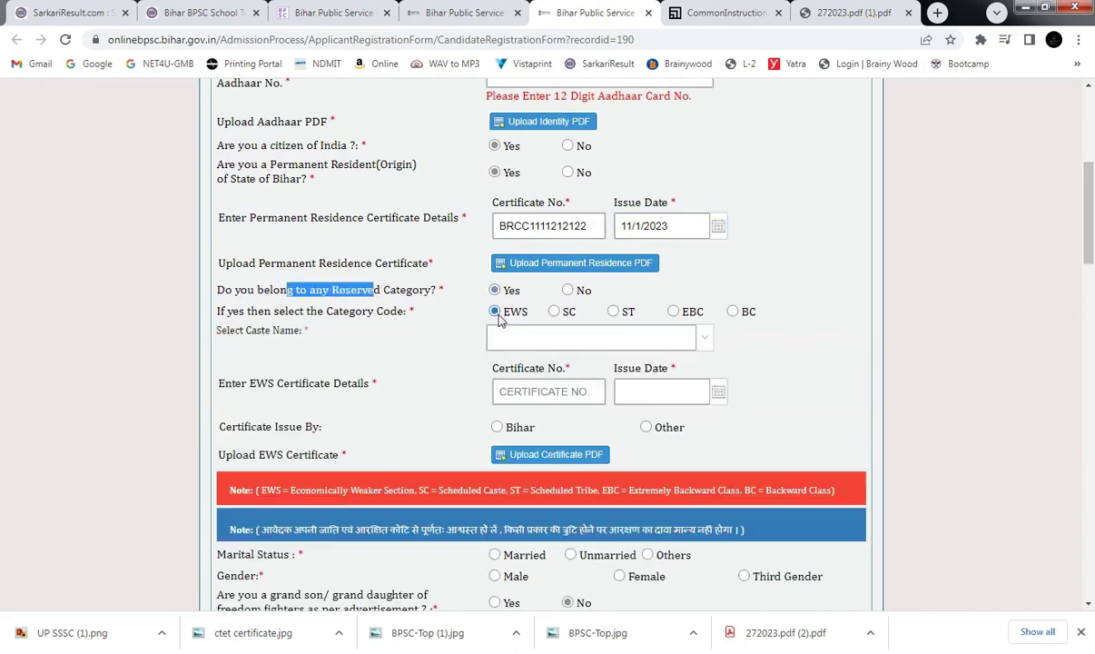
left_click(554, 311)
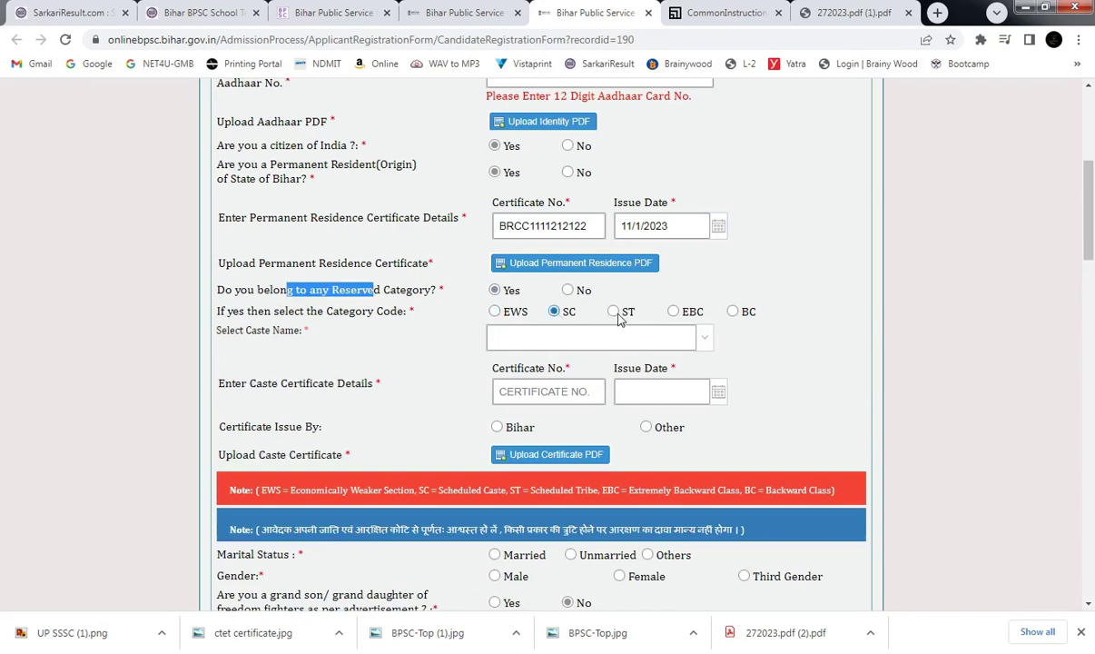
left_click(614, 313)
Set the category to BC and choose YADAV as the caste name.
left_click(699, 335)
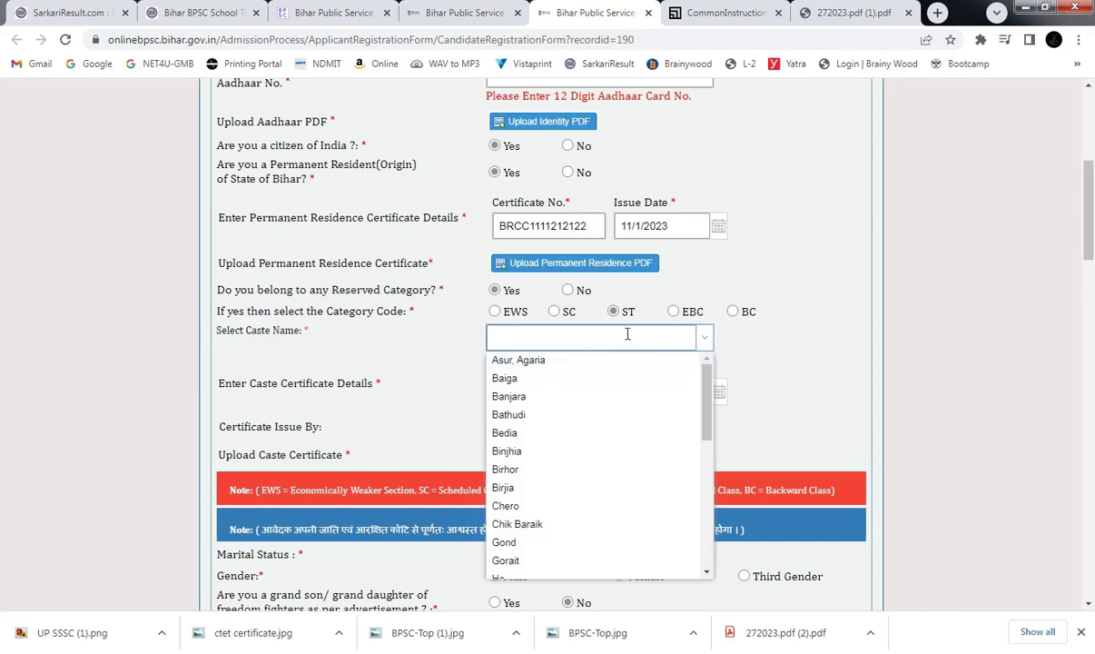
type("Y")
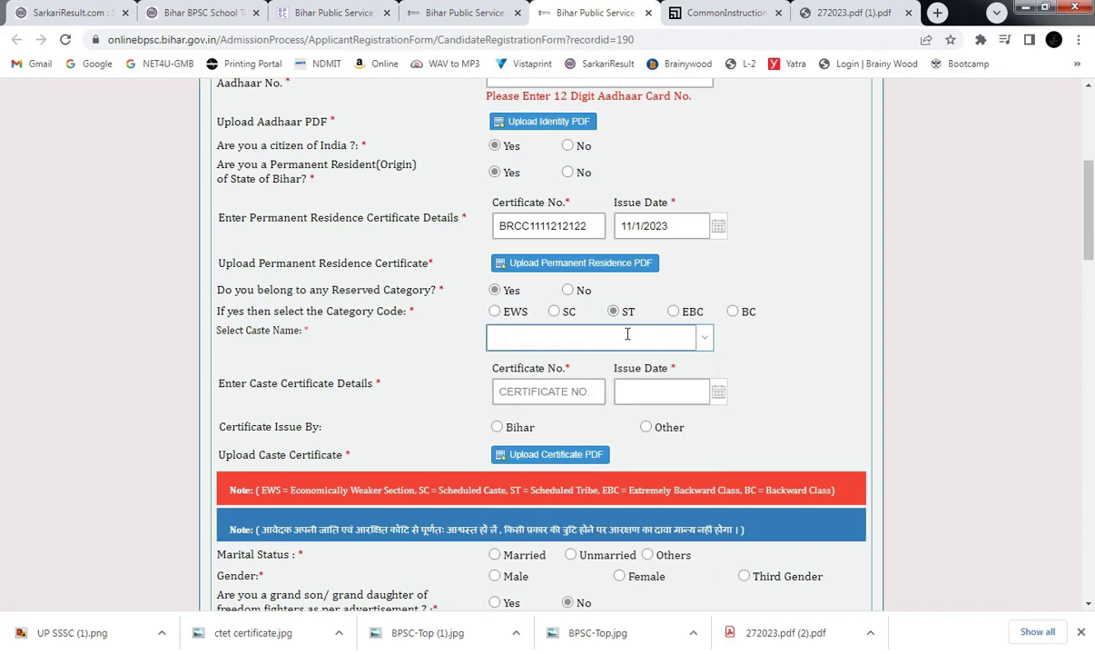
left_click(732, 312)
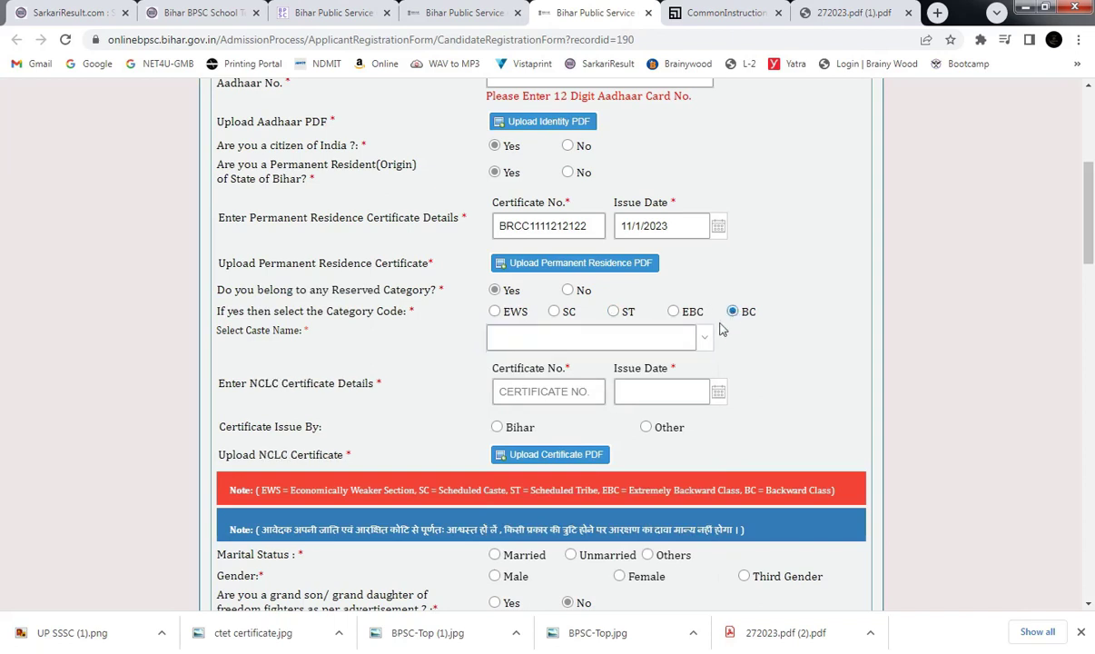
left_click(642, 338)
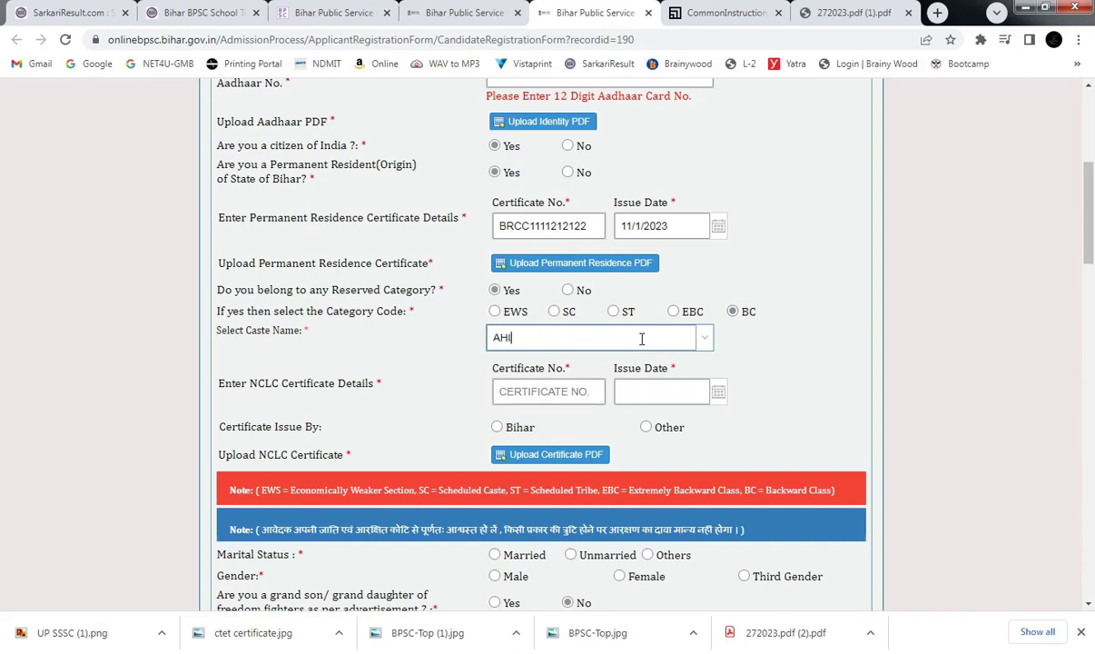
type("YADAV - (GWALA,")
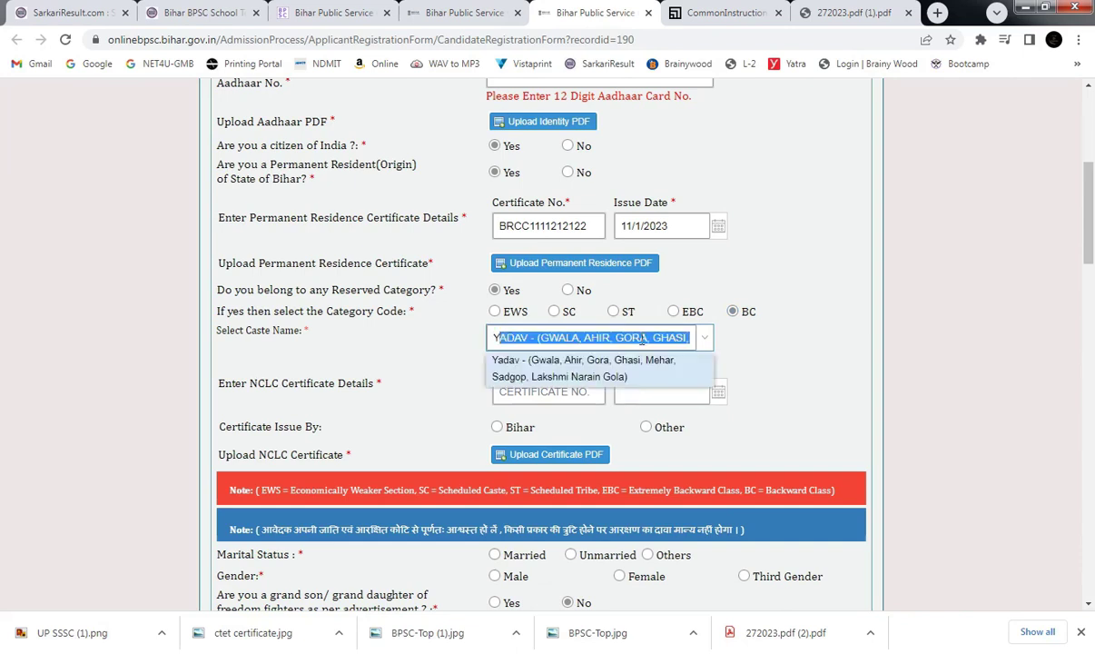
left_click(610, 359)
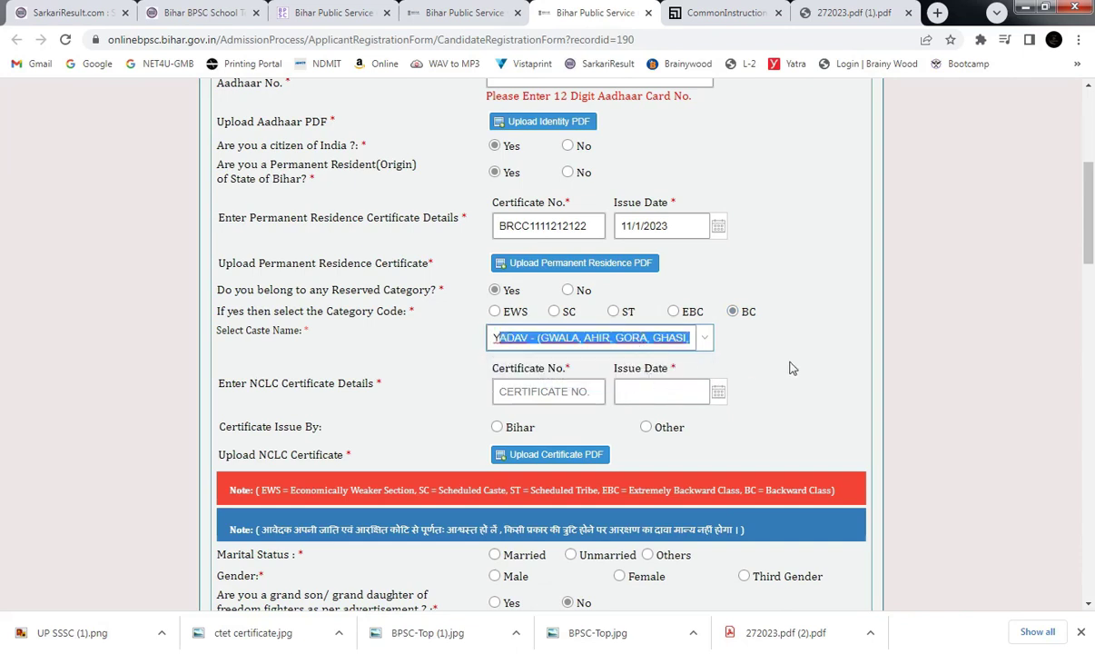
left_click(744, 349)
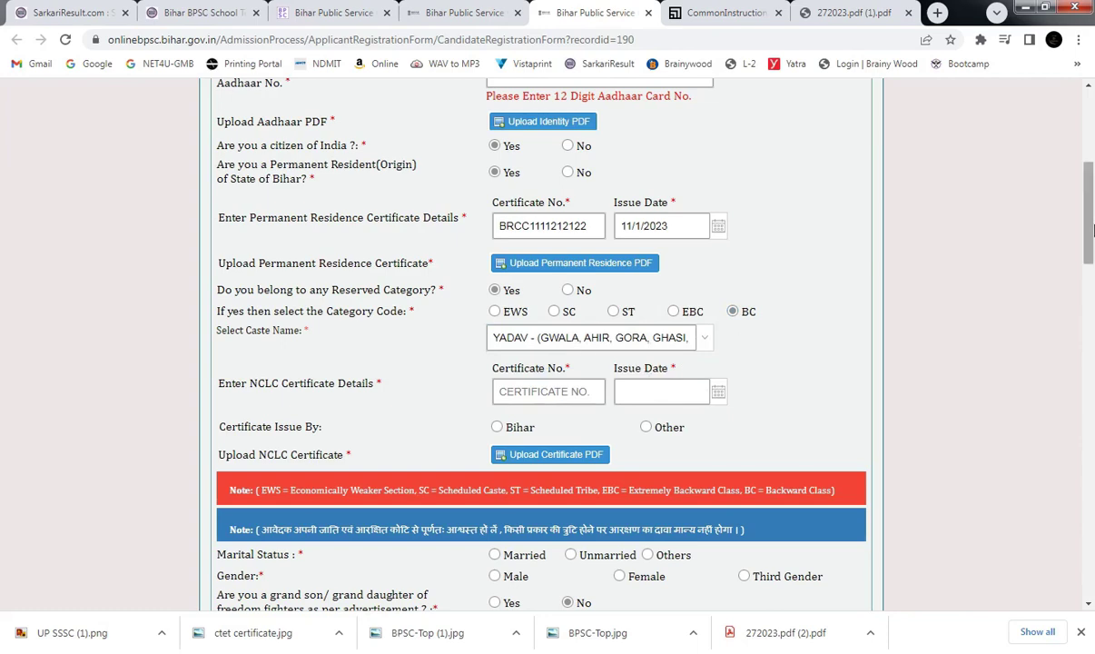
Scroll to the NCLC certificate fields and place the caret in the certificate number.
scroll(545, 345, "down", 2)
left_click_drag(233, 290, 299, 288)
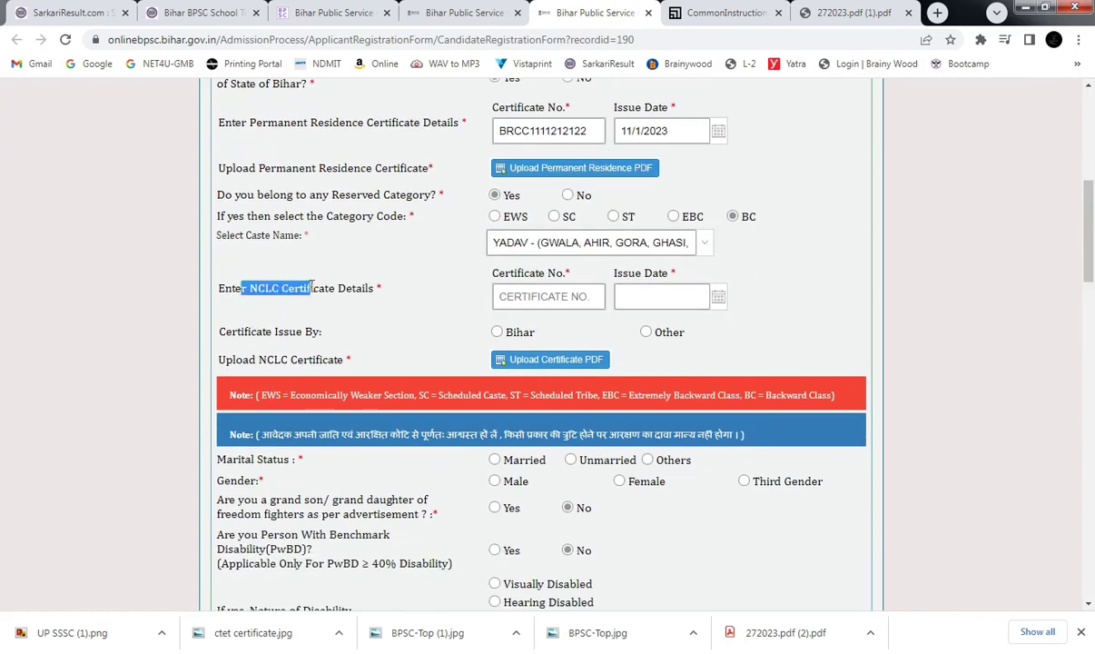
left_click(353, 292)
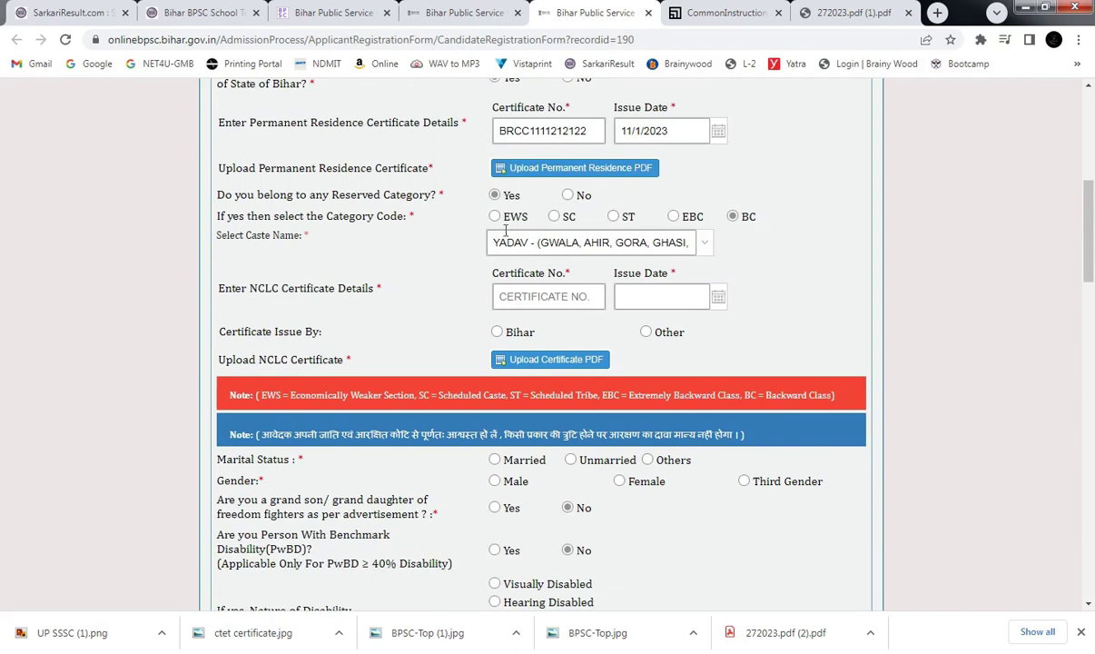
left_click_drag(234, 289, 312, 278)
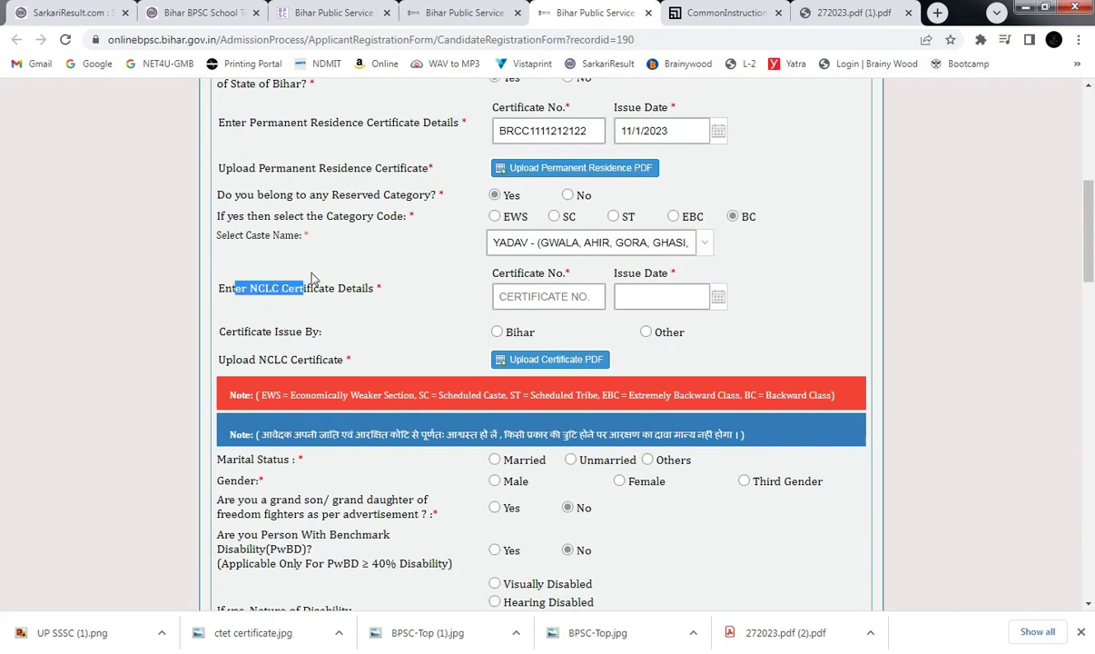
left_click(371, 295)
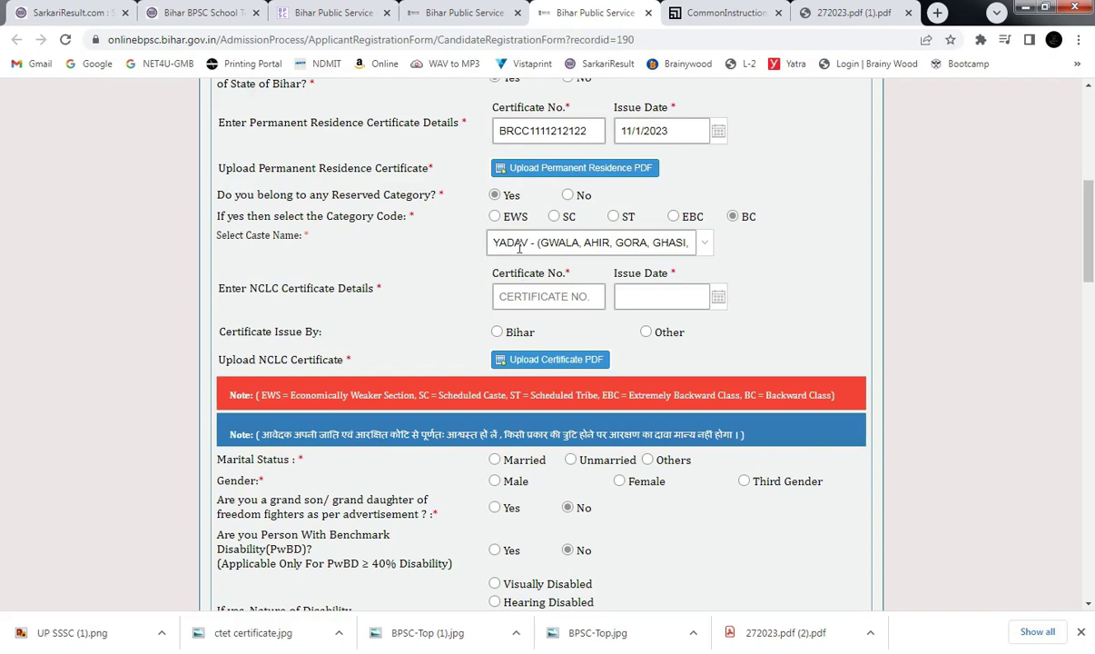
left_click(526, 301)
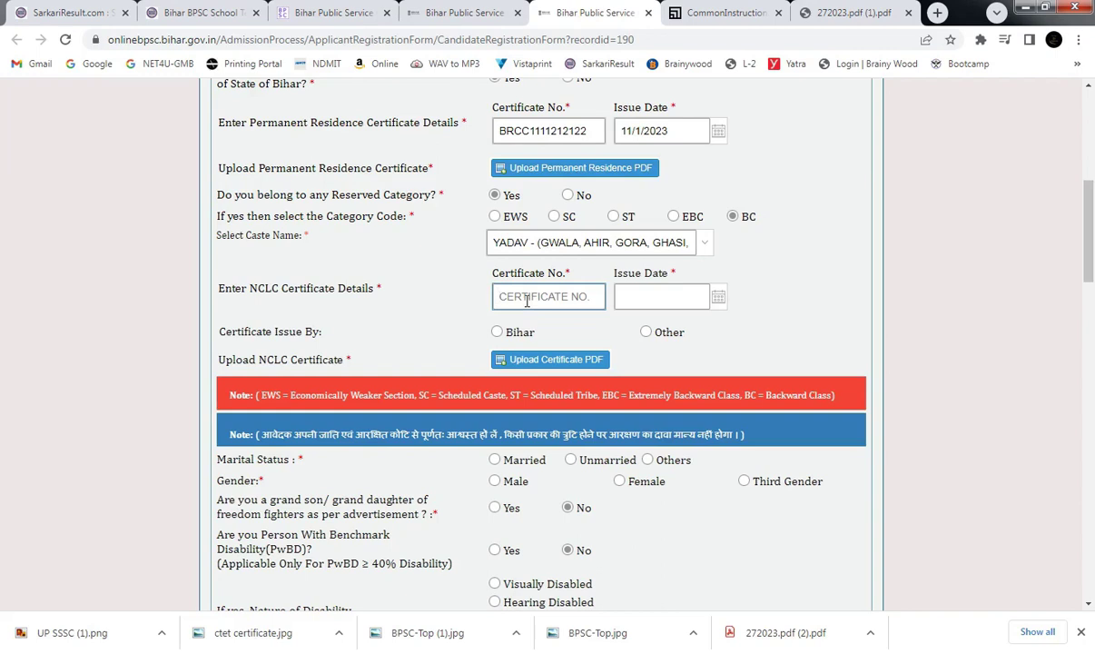
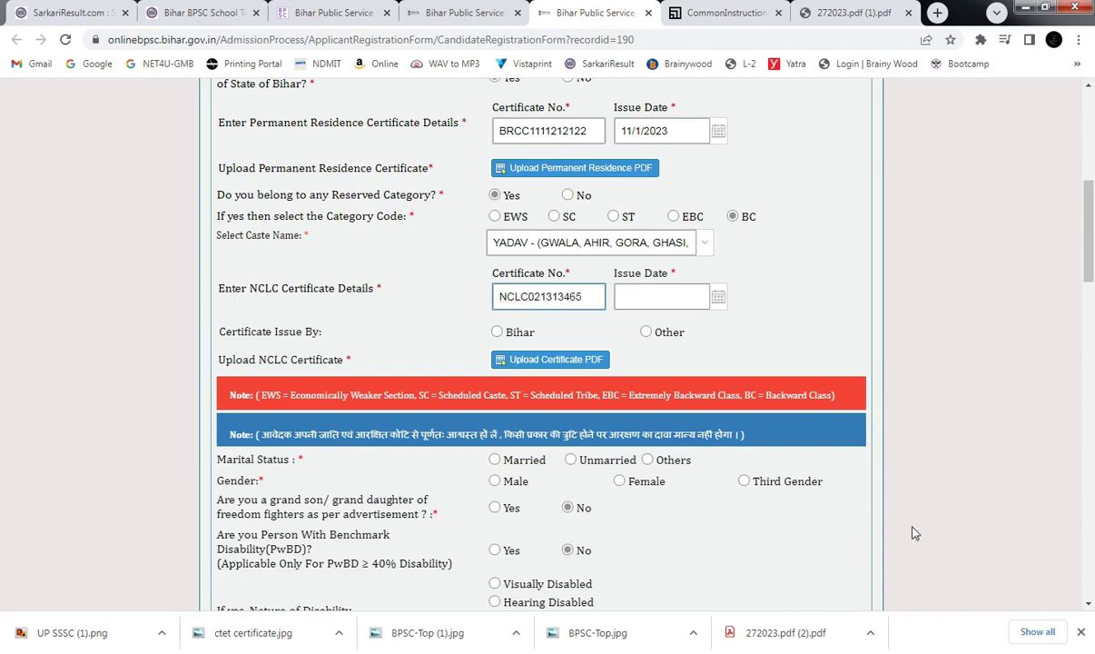
Type the NCLC certificate number, pick November 1, 2023 as issue date, and select Bihar as issuer.
left_click(720, 299)
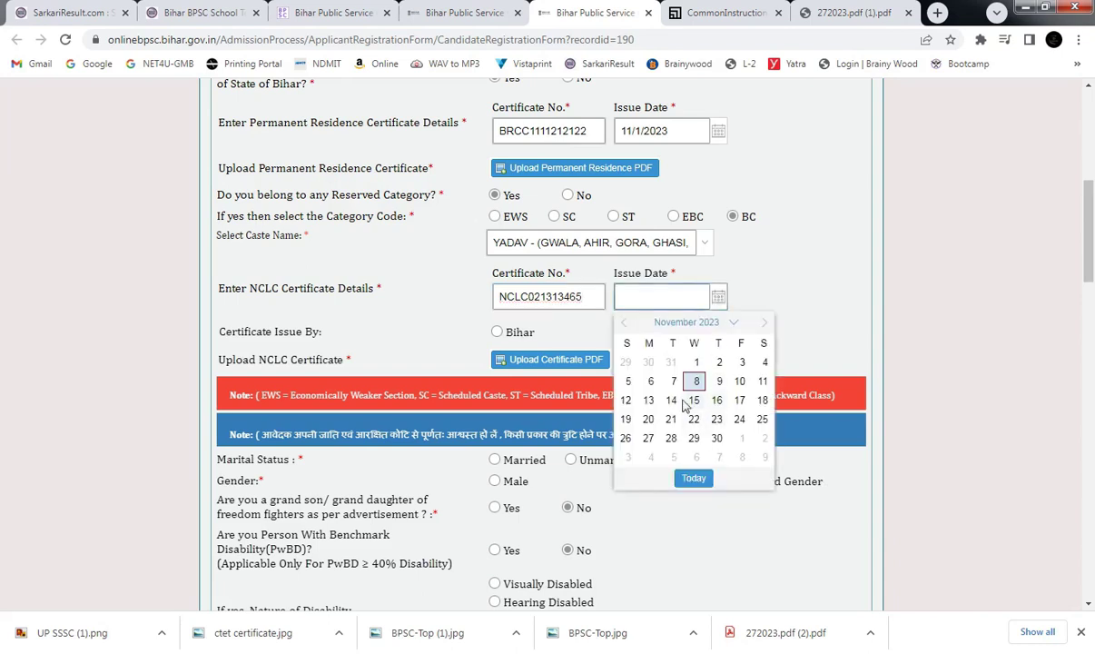
left_click(696, 359)
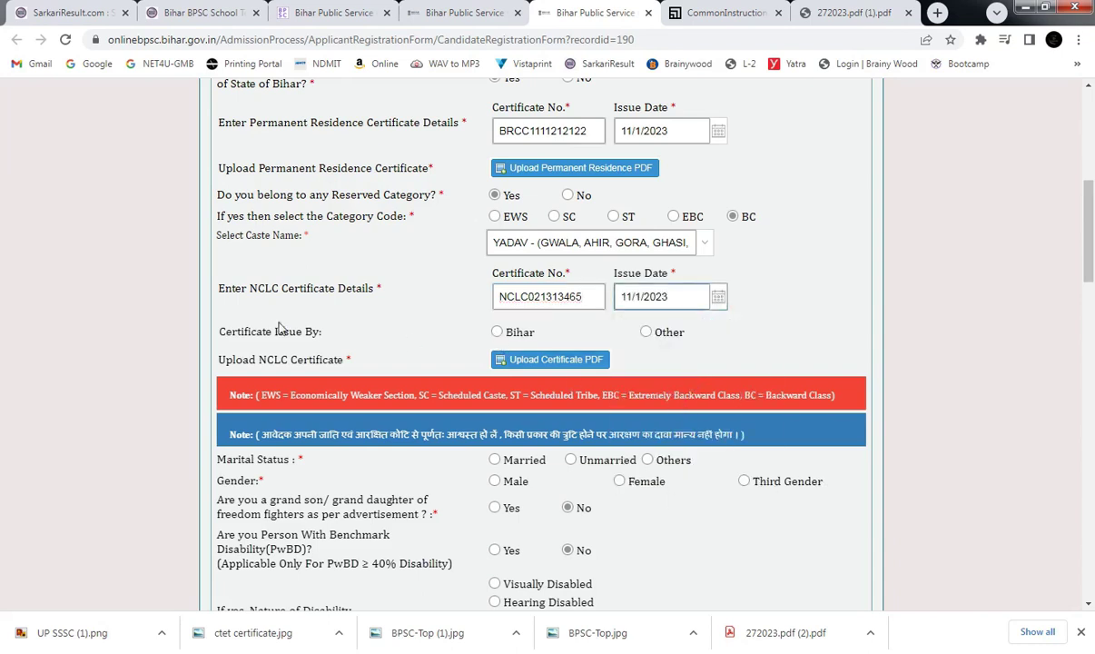
left_click_drag(257, 332, 318, 335)
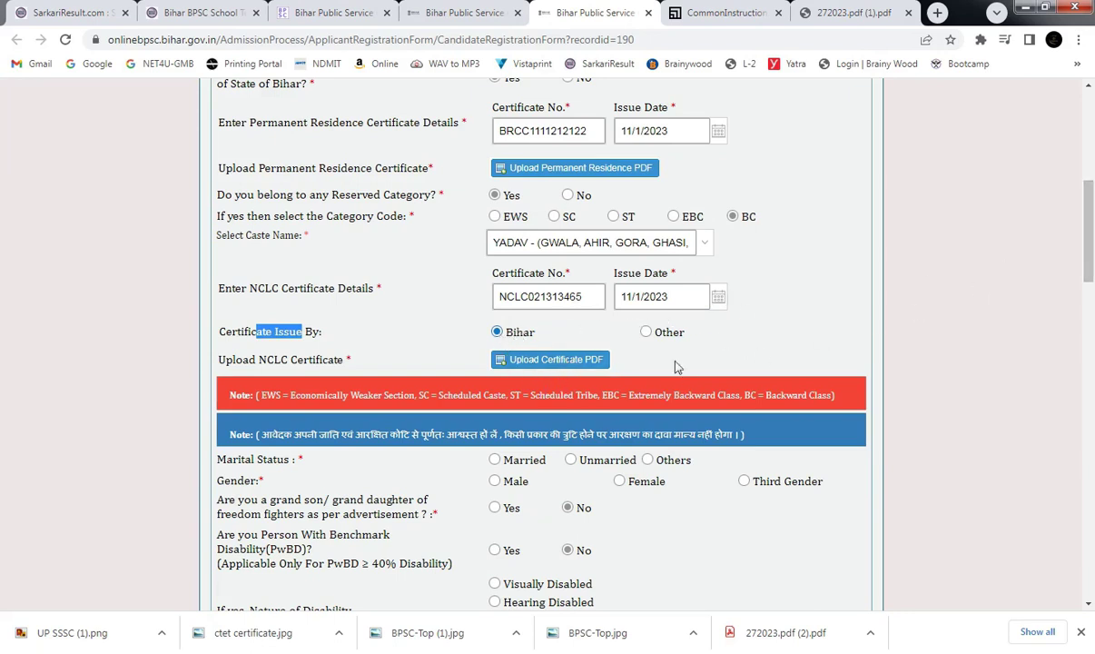
left_click(549, 335)
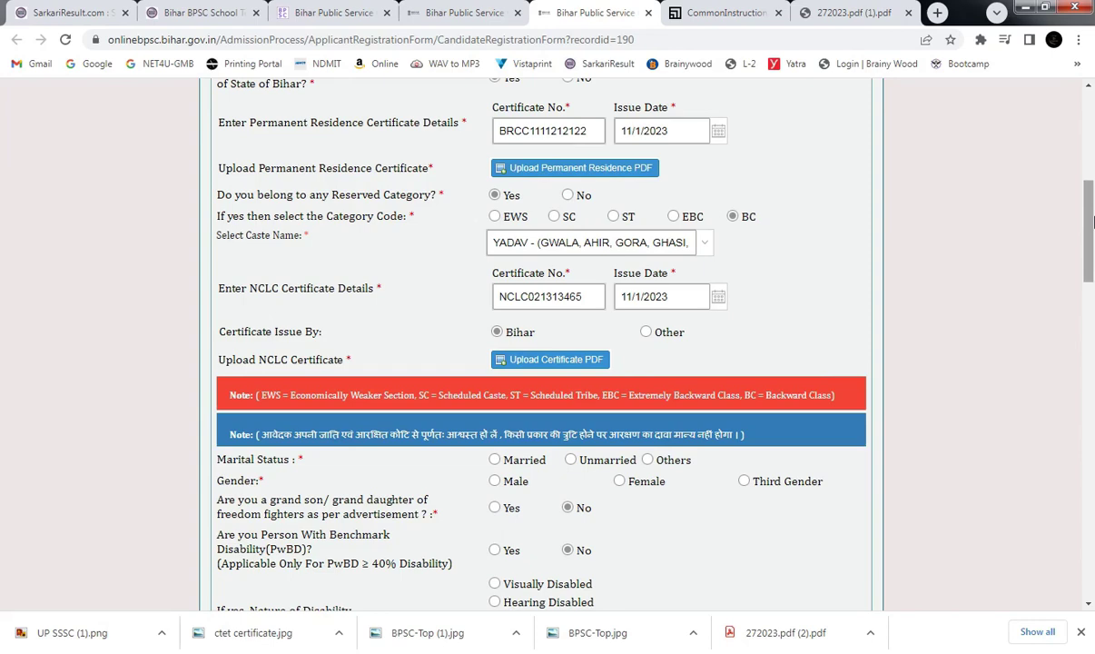
scroll(1092, 221, "down", 2)
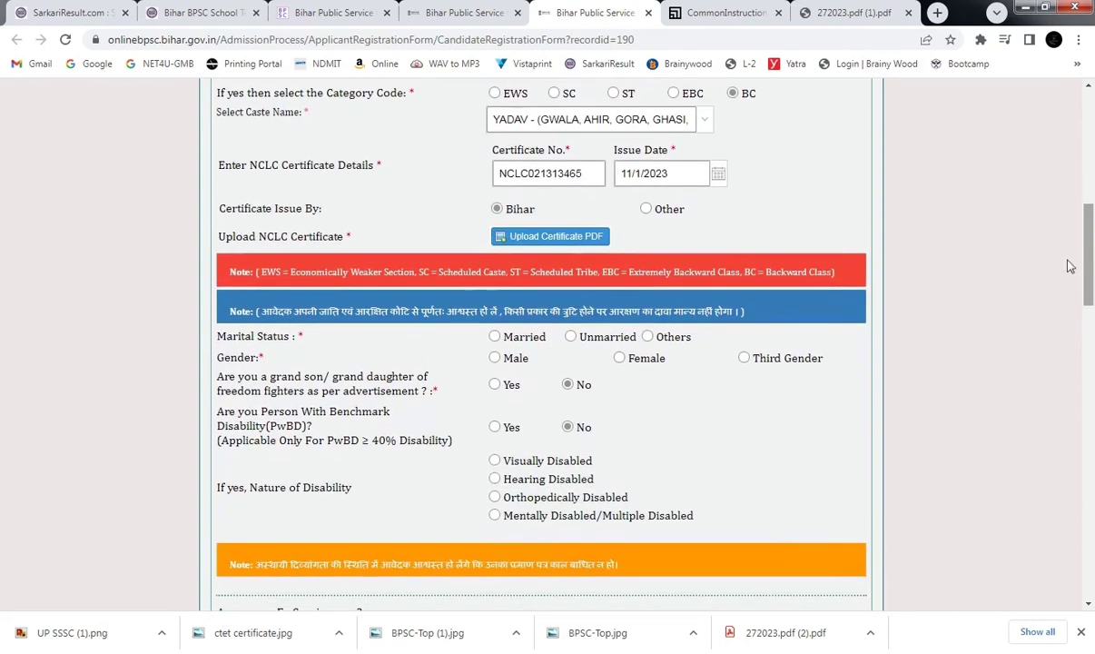
left_click(494, 337)
left_click(494, 357)
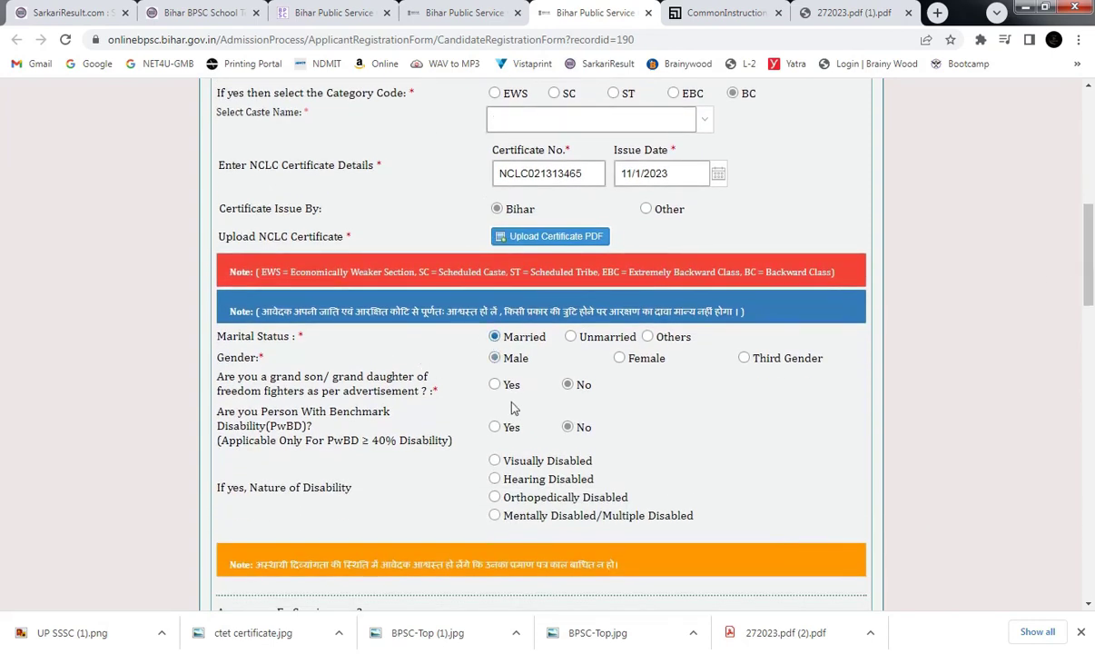
scroll(454, 377, "down", 2)
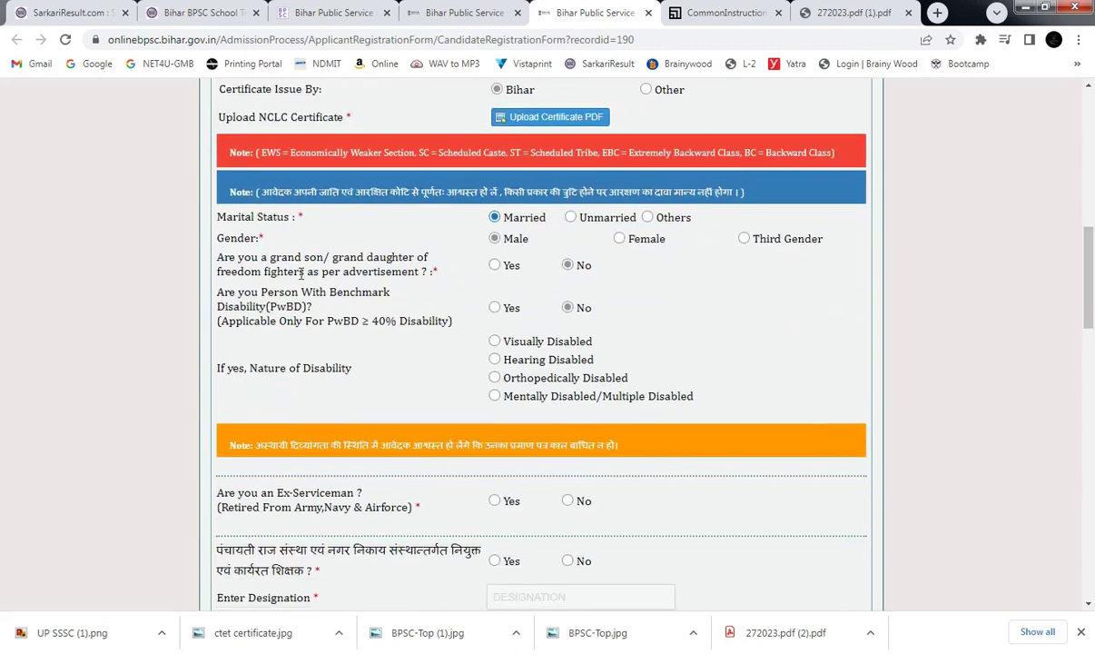
left_click_drag(300, 272, 419, 272)
left_click(543, 281)
left_click_drag(282, 322, 366, 322)
left_click_drag(233, 306, 301, 294)
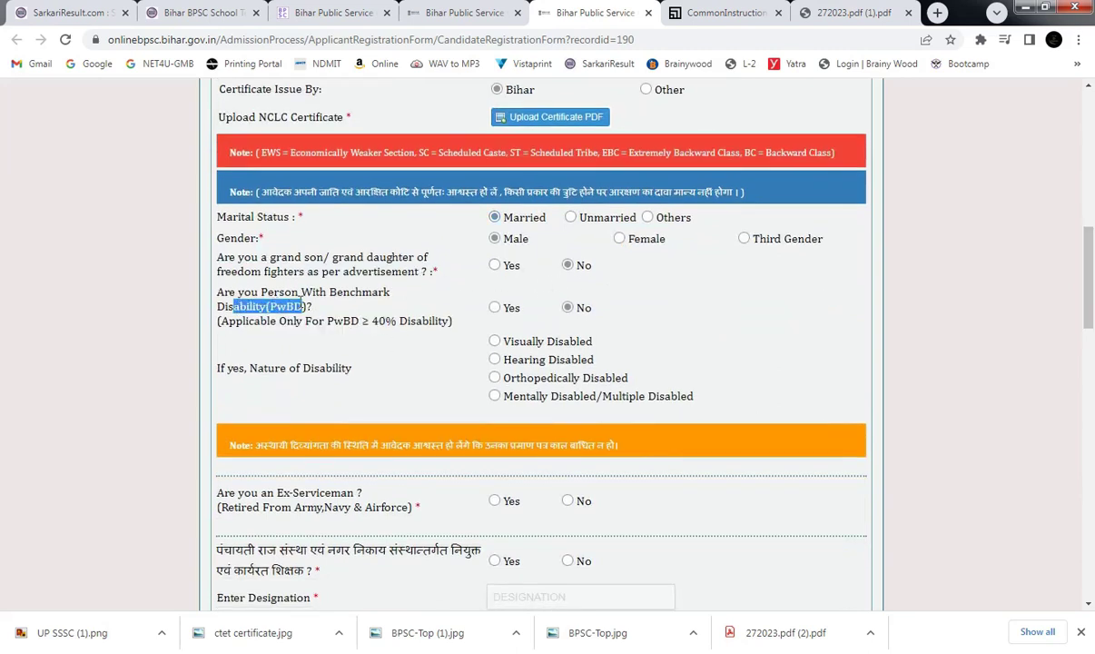
double_click(313, 293)
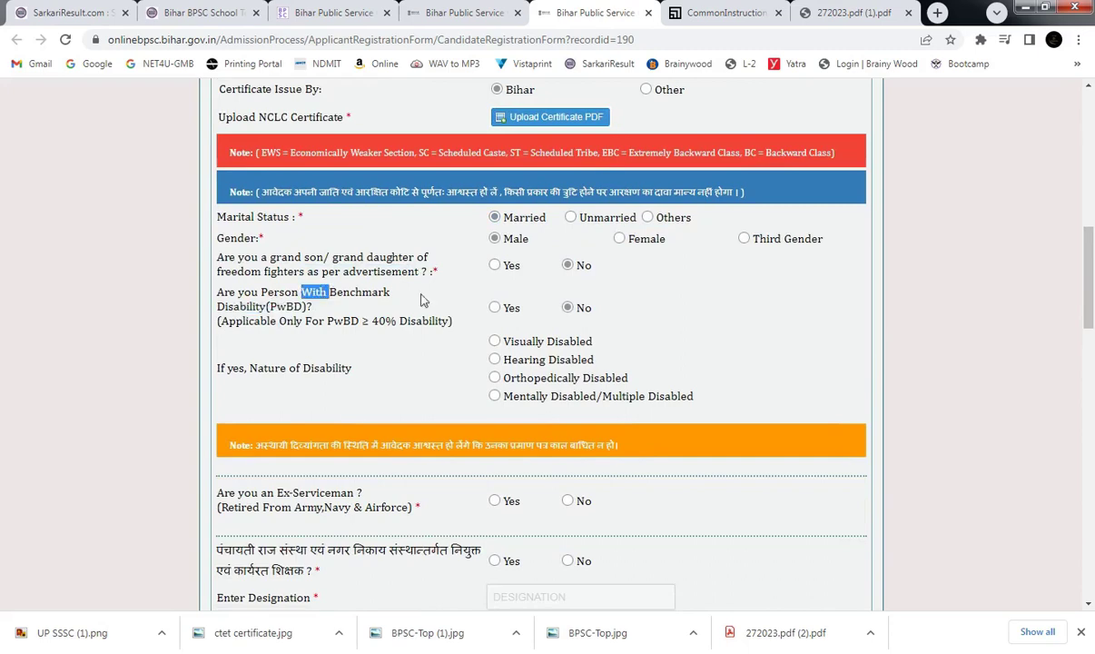
left_click(494, 309)
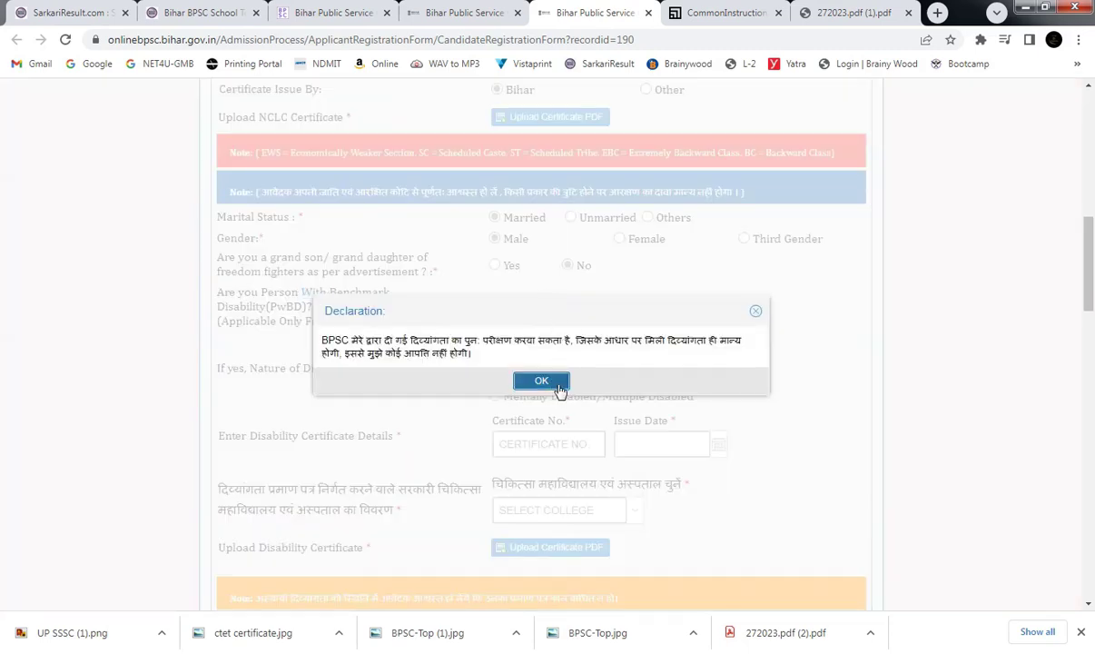
left_click(558, 388)
left_click(568, 308)
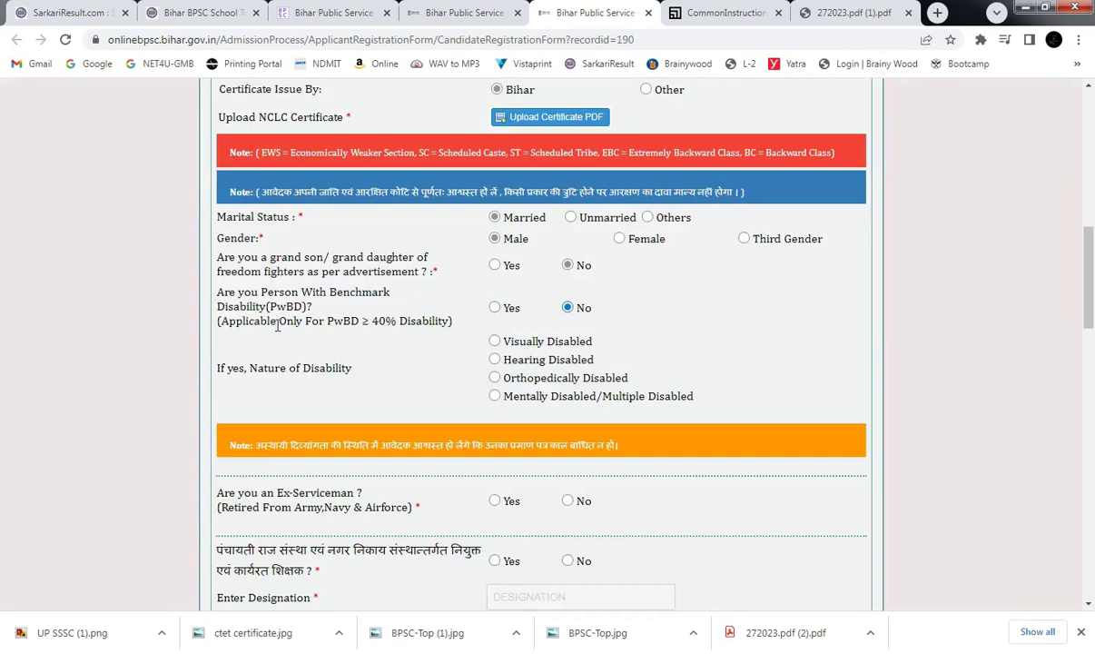
left_click_drag(277, 325, 423, 322)
left_click_drag(1089, 295, 1092, 328)
Answer No to the ex-serviceman question and read through the panchayat teacher question.
left_click_drag(302, 344, 361, 344)
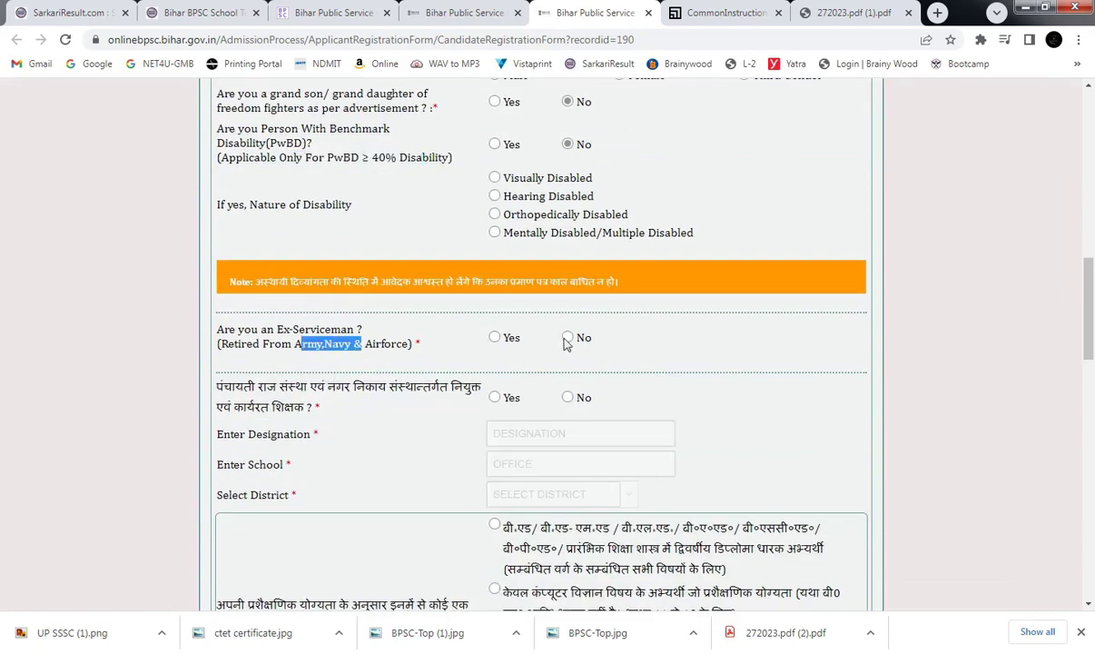
left_click(566, 337)
double_click(237, 386)
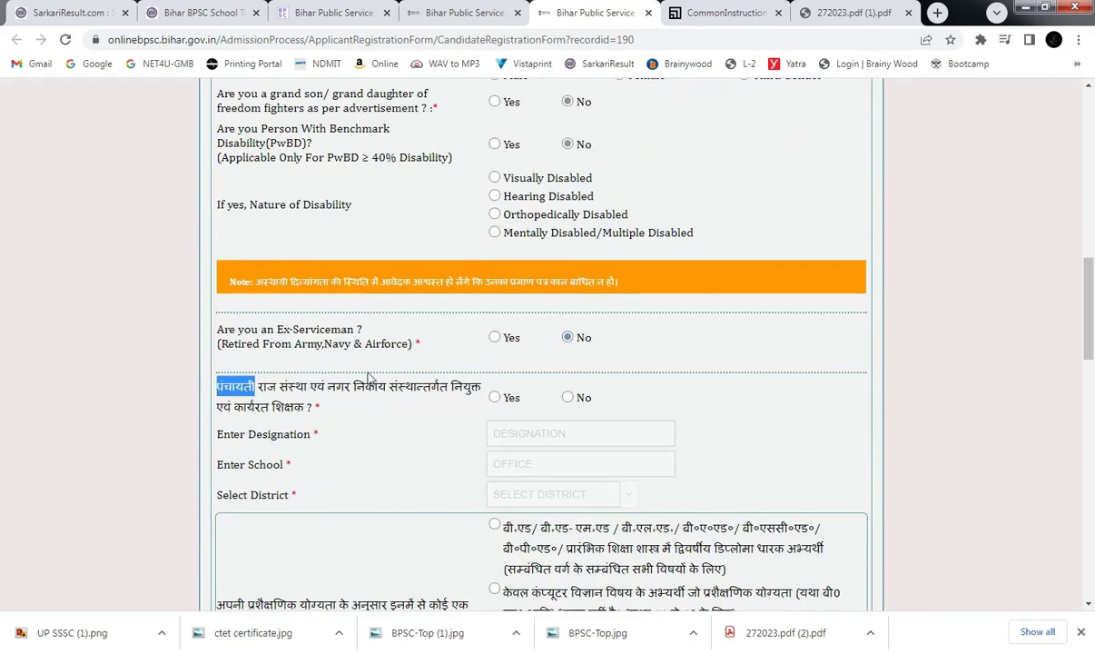
left_click(253, 399)
left_click_drag(235, 407, 293, 408)
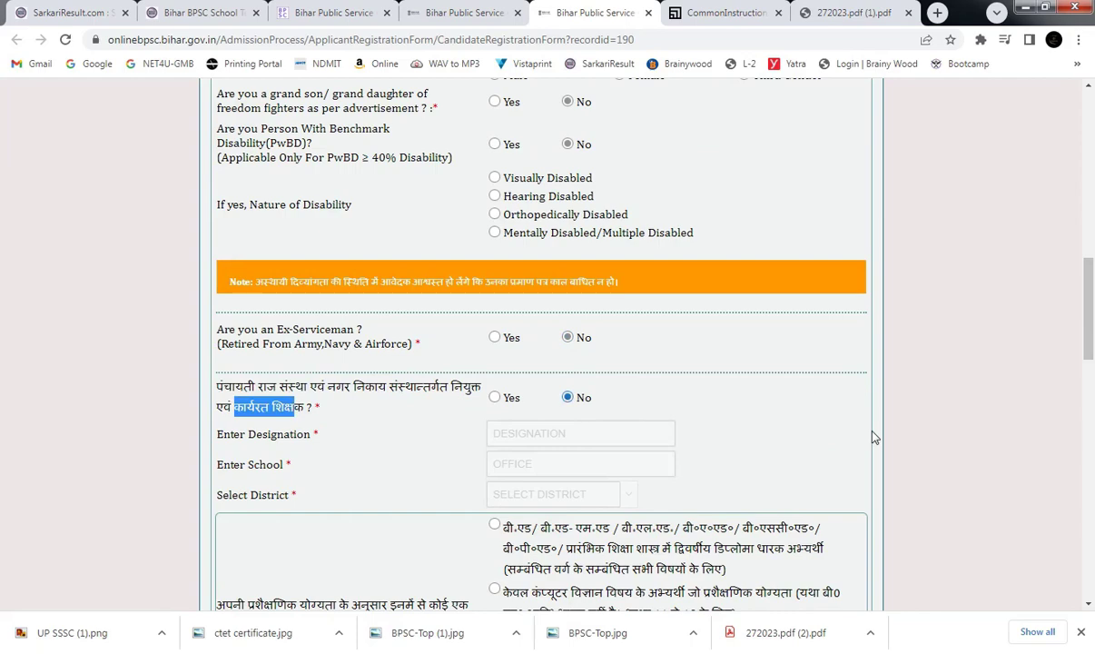
scroll(1088, 344, "down", 1)
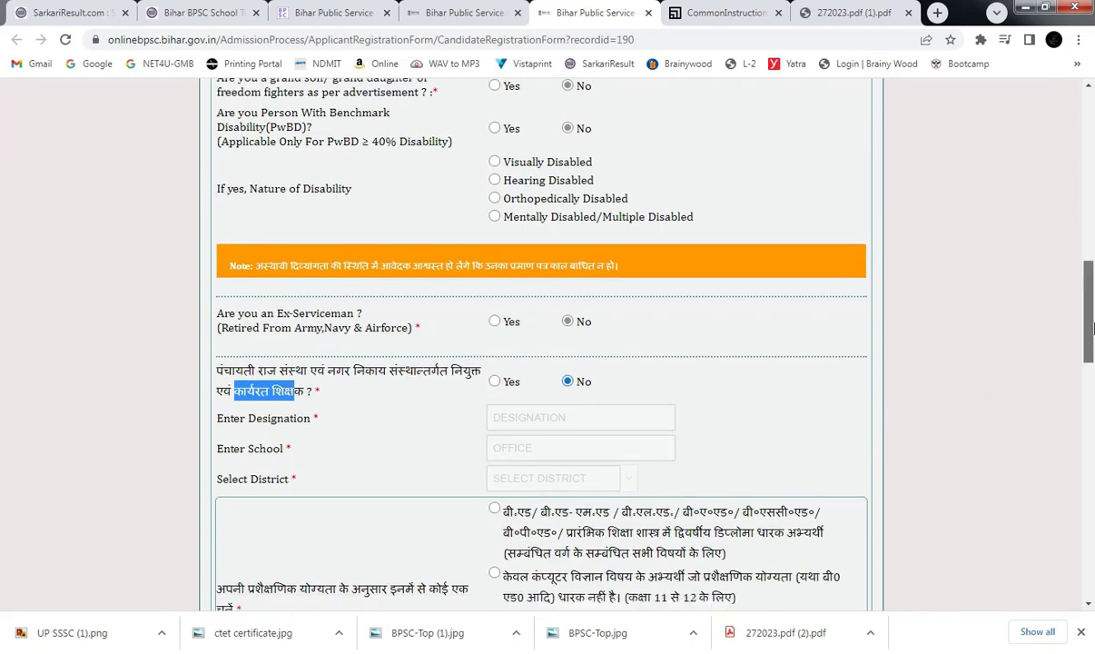
left_click(411, 388)
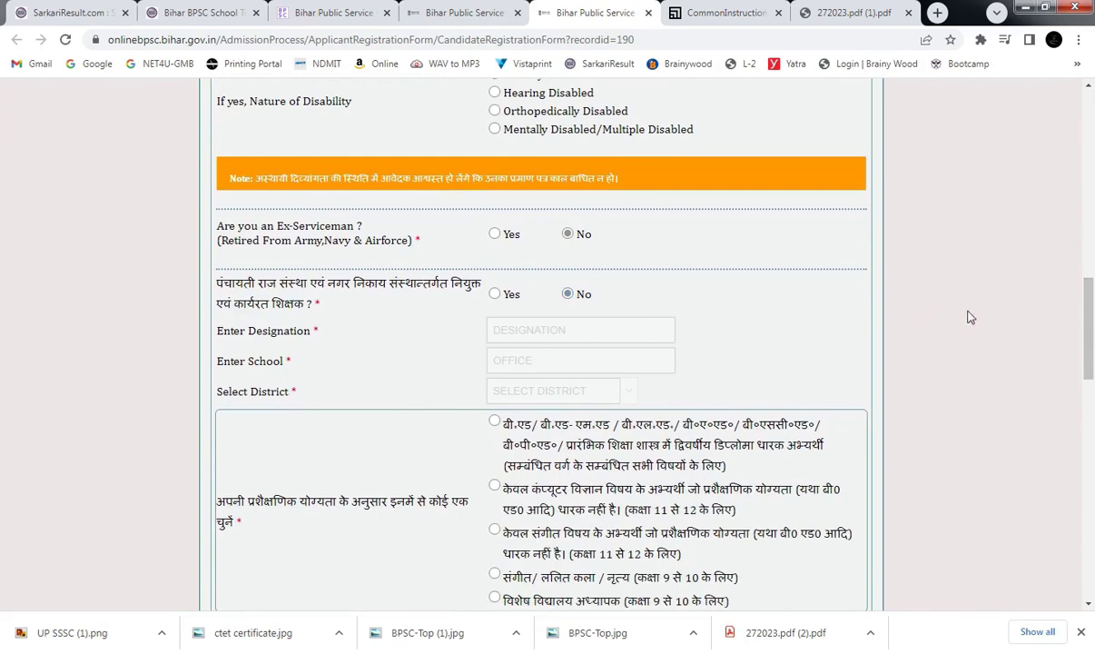
scroll(1093, 398, "down", 5)
left_click_drag(1093, 397, 1089, 339)
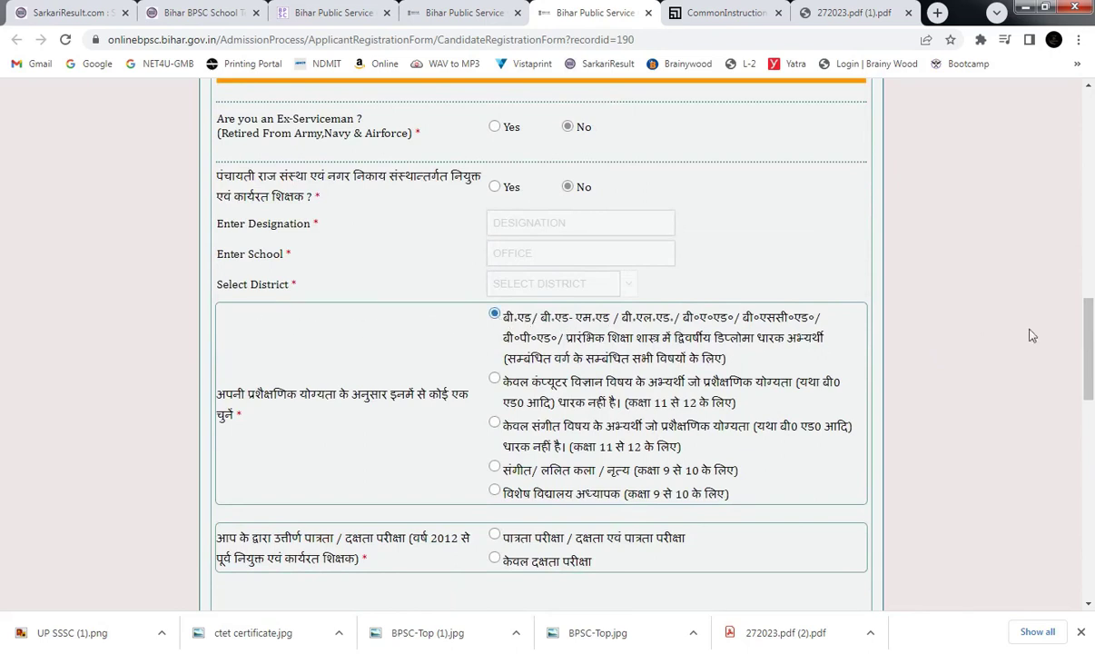
Look over the computer science and music subject options.
left_click_drag(1090, 336, 1093, 345)
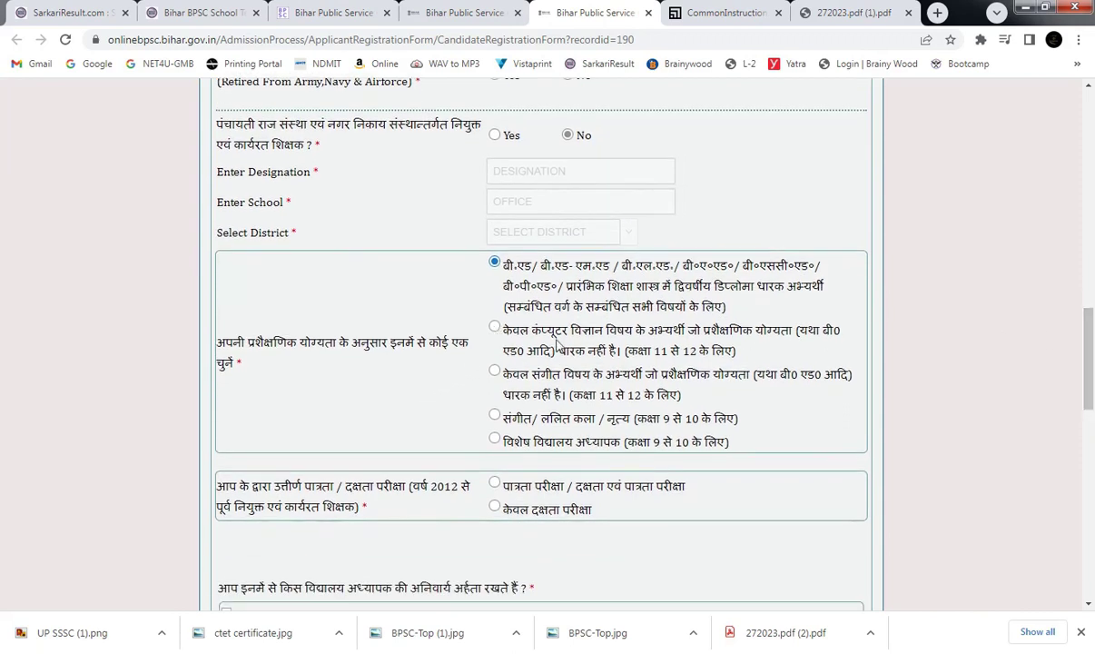
left_click_drag(562, 334, 629, 338)
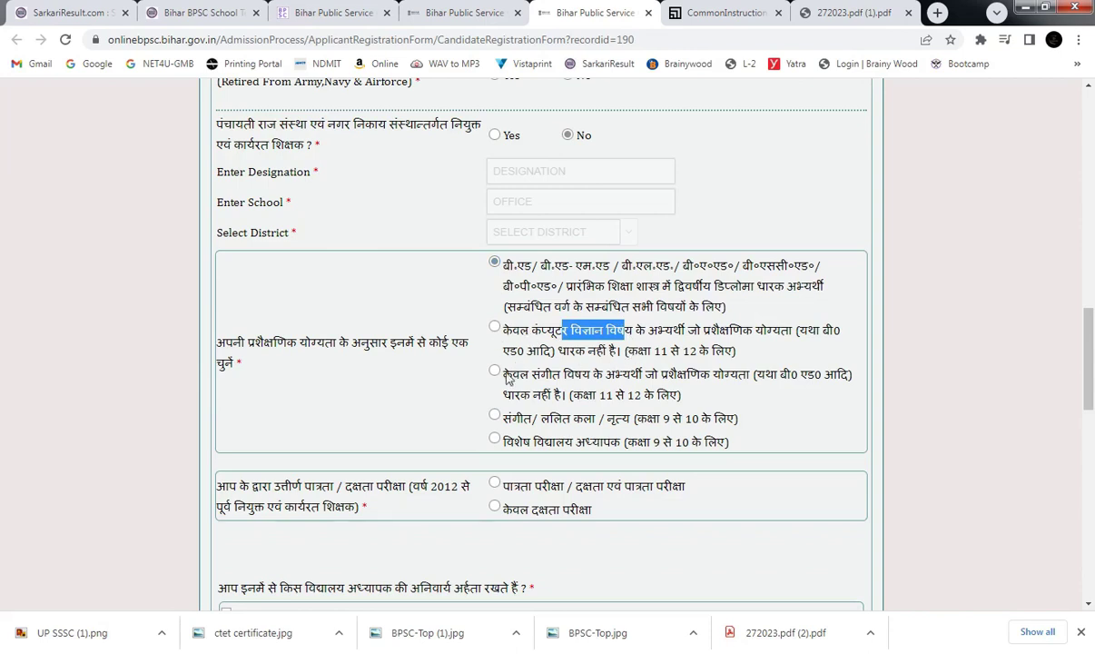
left_click_drag(530, 374, 629, 375)
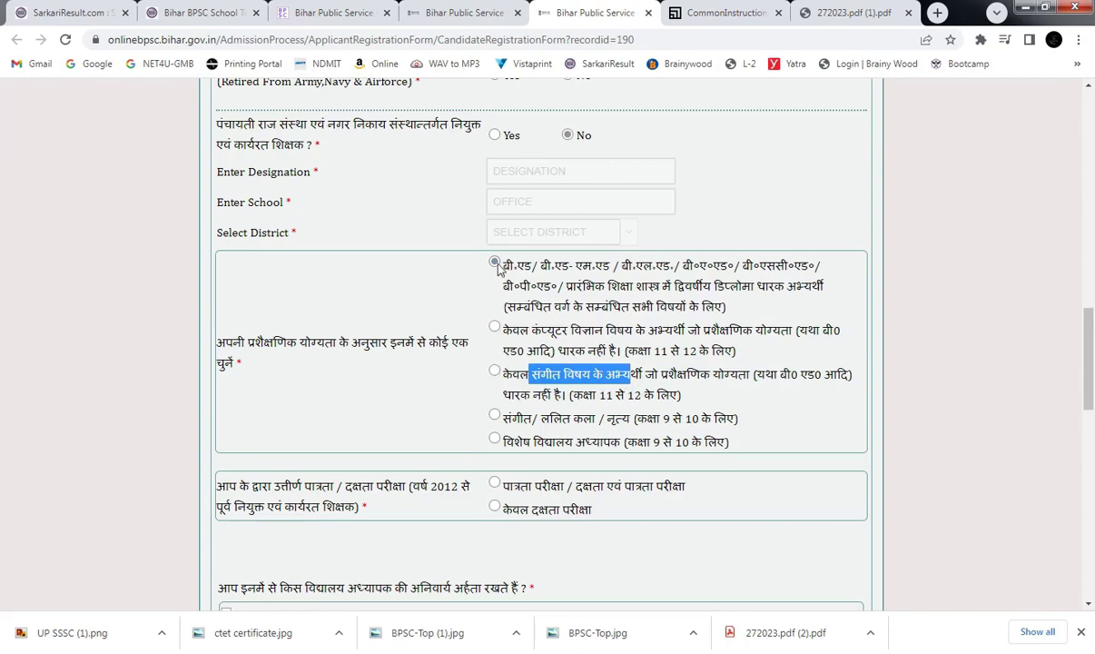
left_click(431, 288)
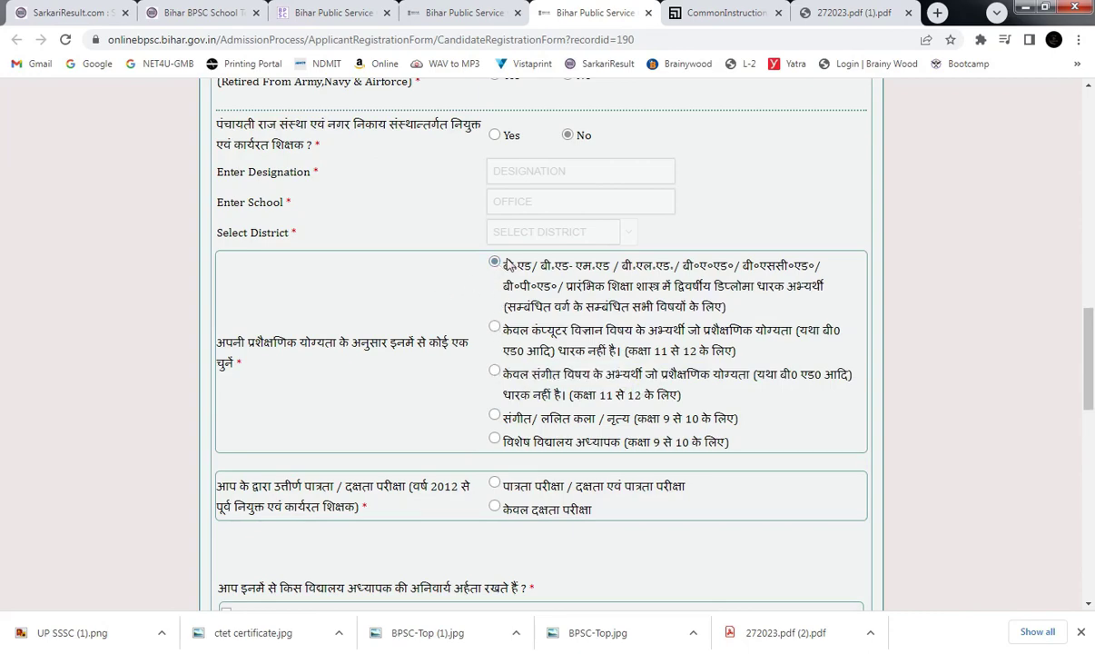
scroll(1092, 349, "down", 1)
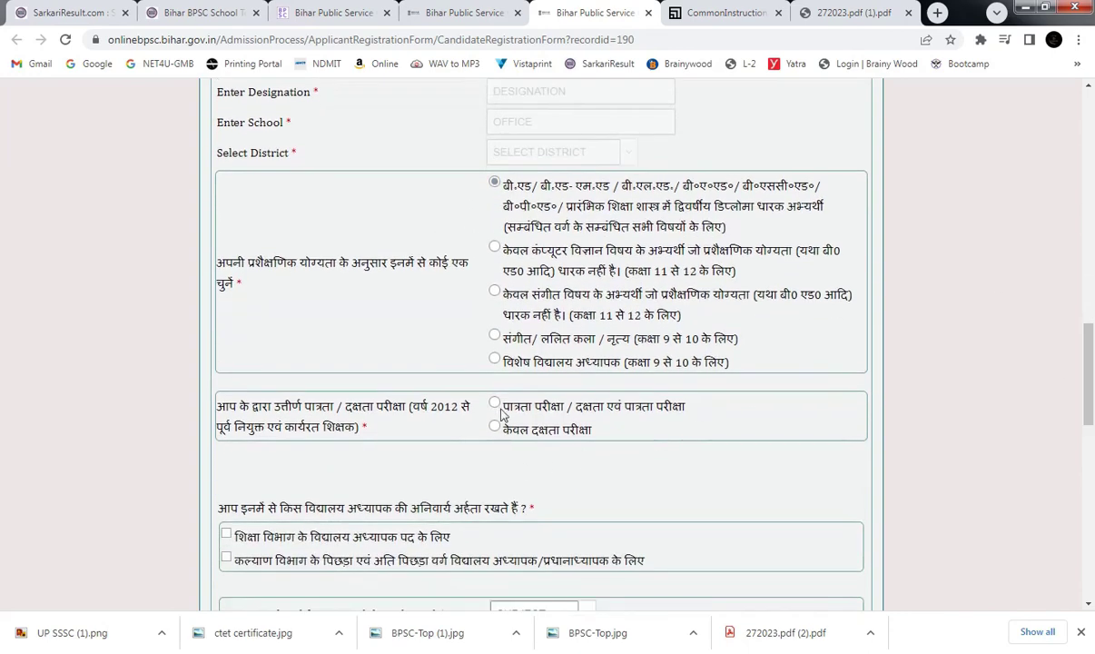
Choose पात्रता परीक्षा / दक्षता एवं पात्रता परीक्षा as the passed exam, dismissing the validation warning.
left_click(517, 409)
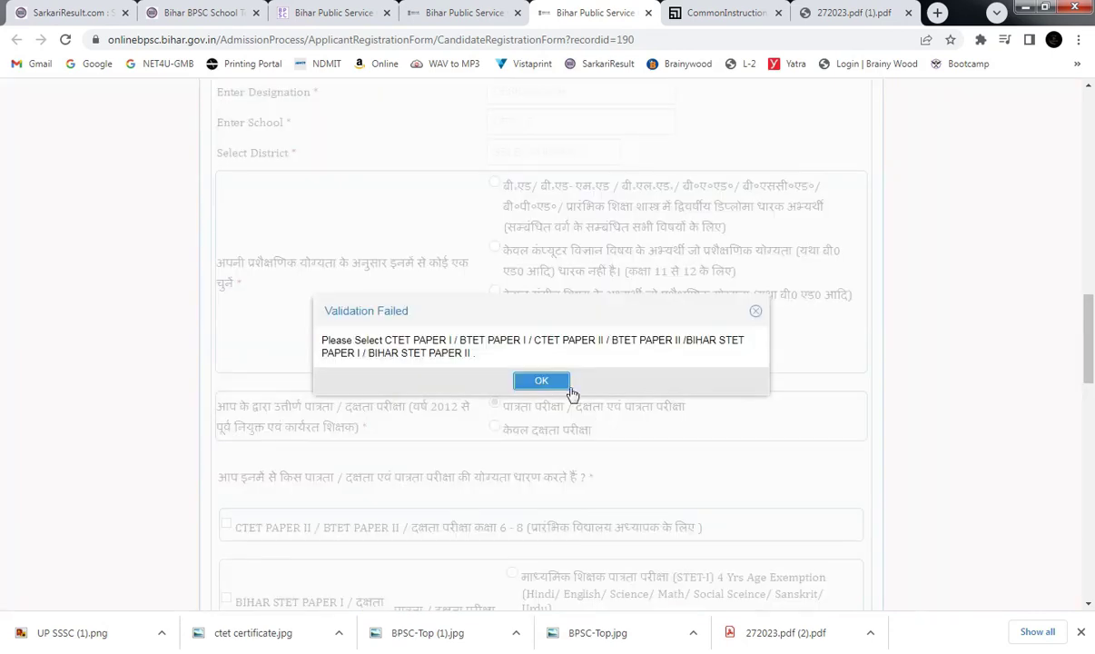
left_click(544, 380)
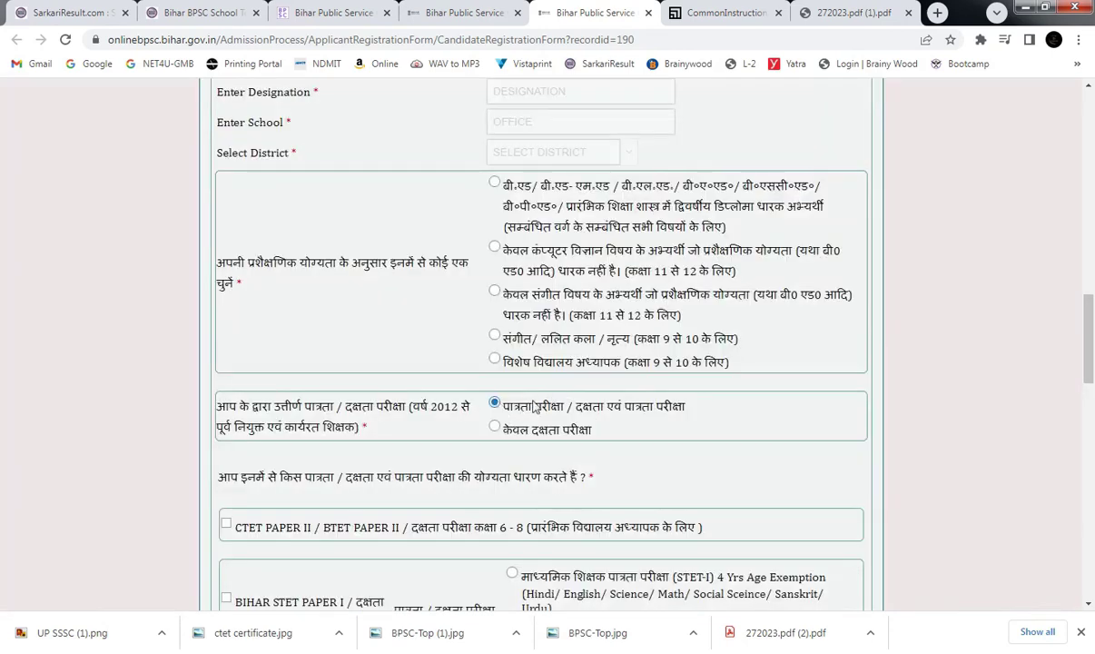
left_click_drag(514, 415, 577, 415)
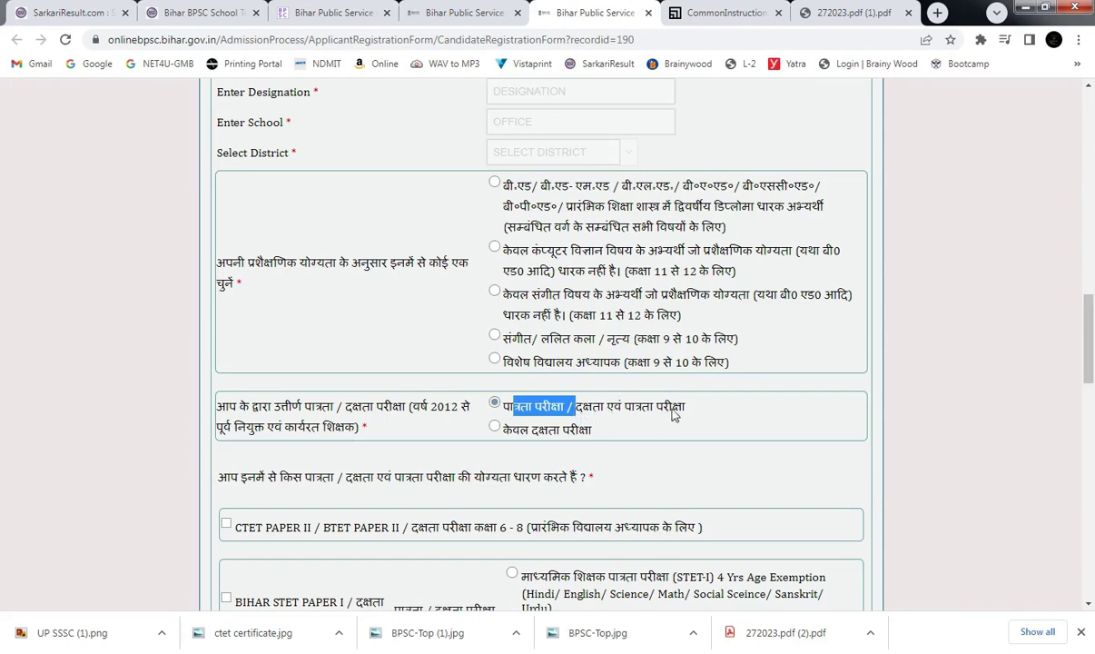
left_click_drag(595, 430, 525, 406)
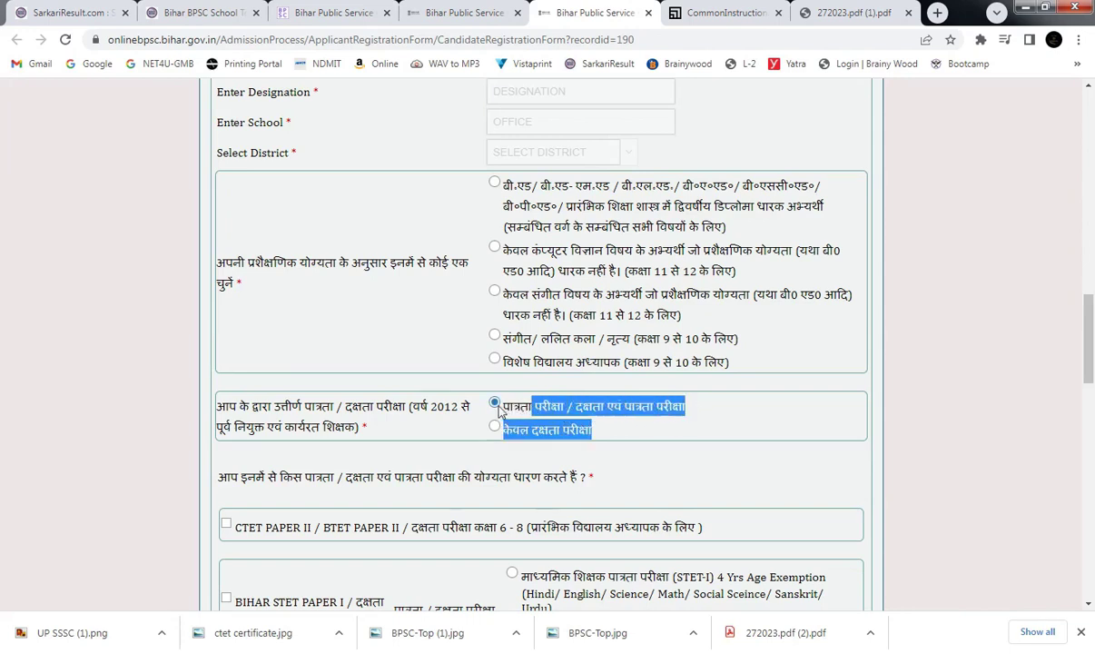
left_click(495, 403)
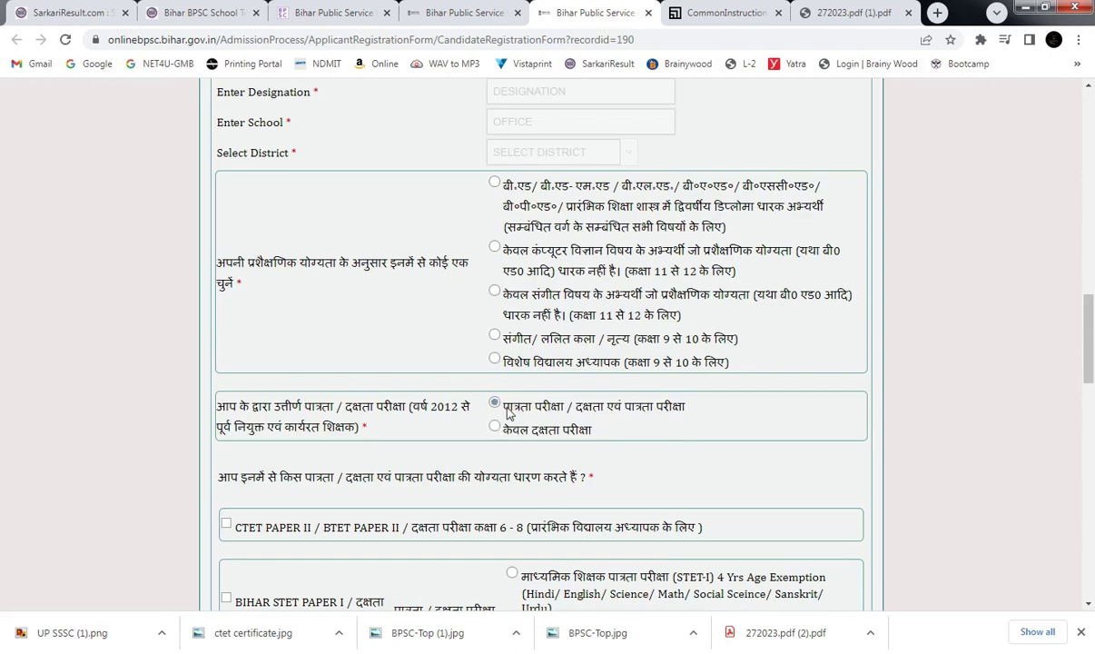
left_click_drag(563, 407, 514, 407)
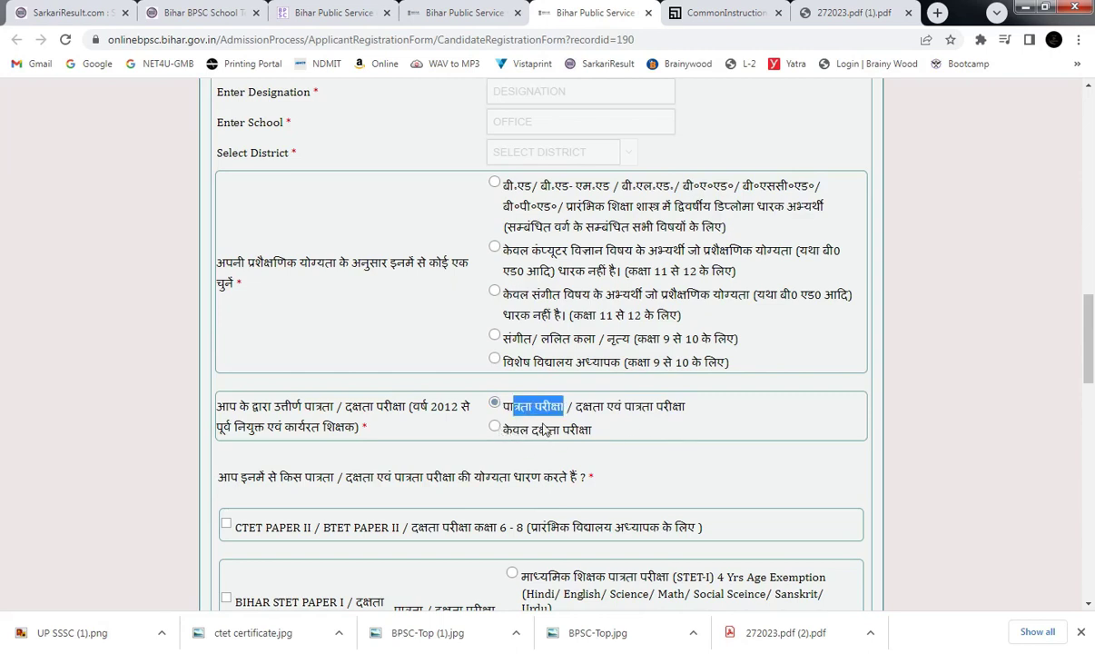
scroll(1079, 367, "down", 1)
left_click(715, 368)
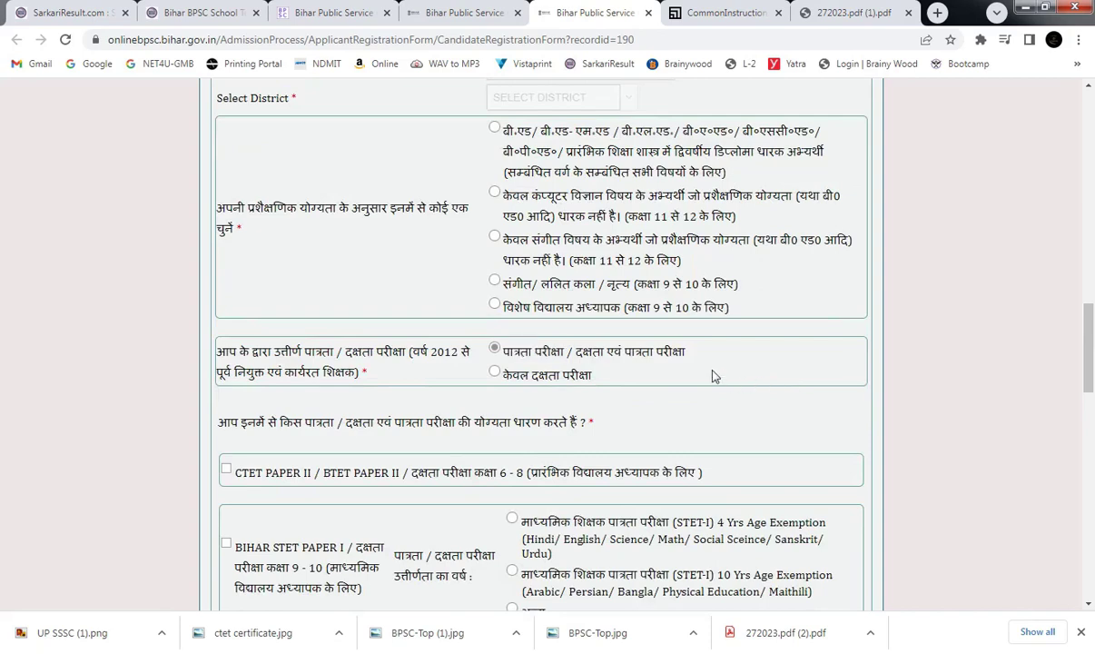
scroll(1090, 336, "down", 1)
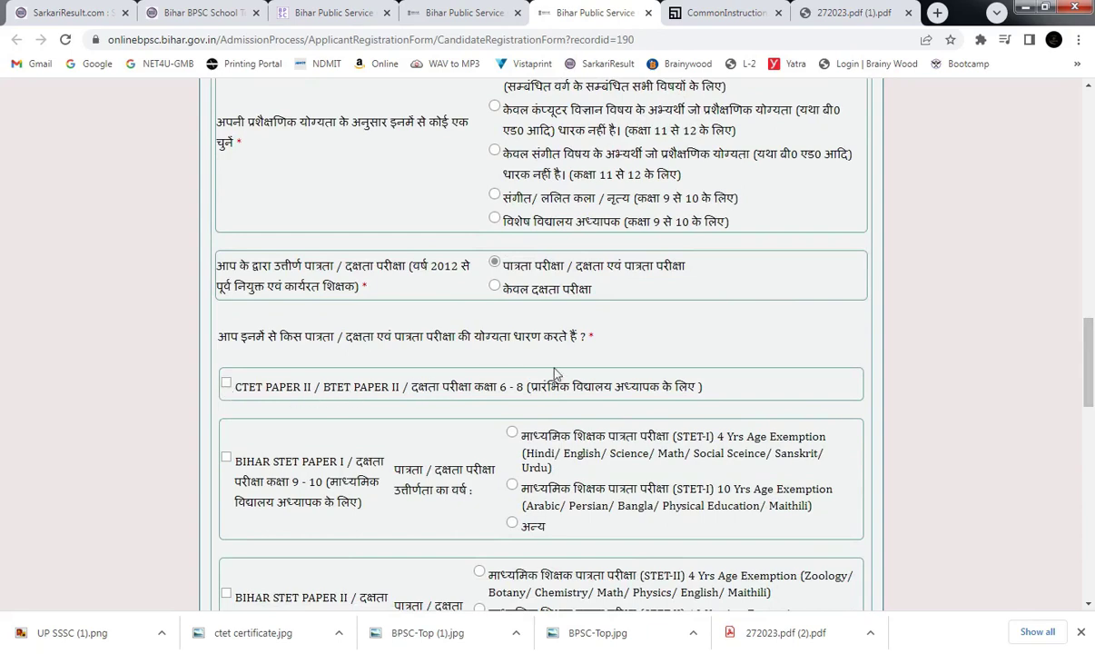
left_click(226, 383)
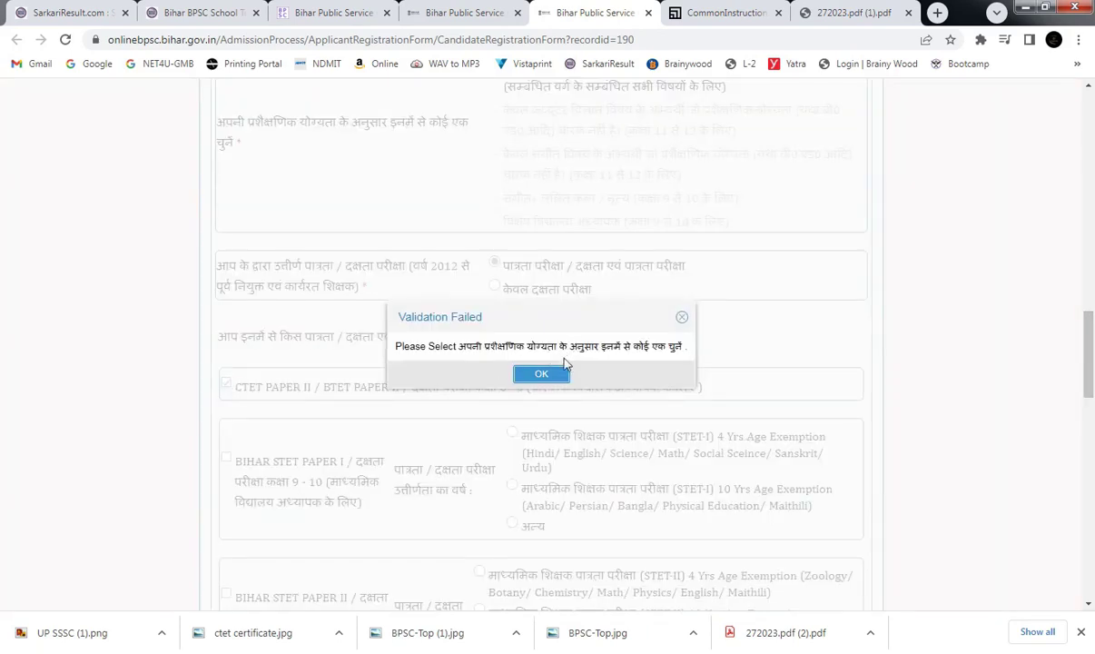
left_click(538, 372)
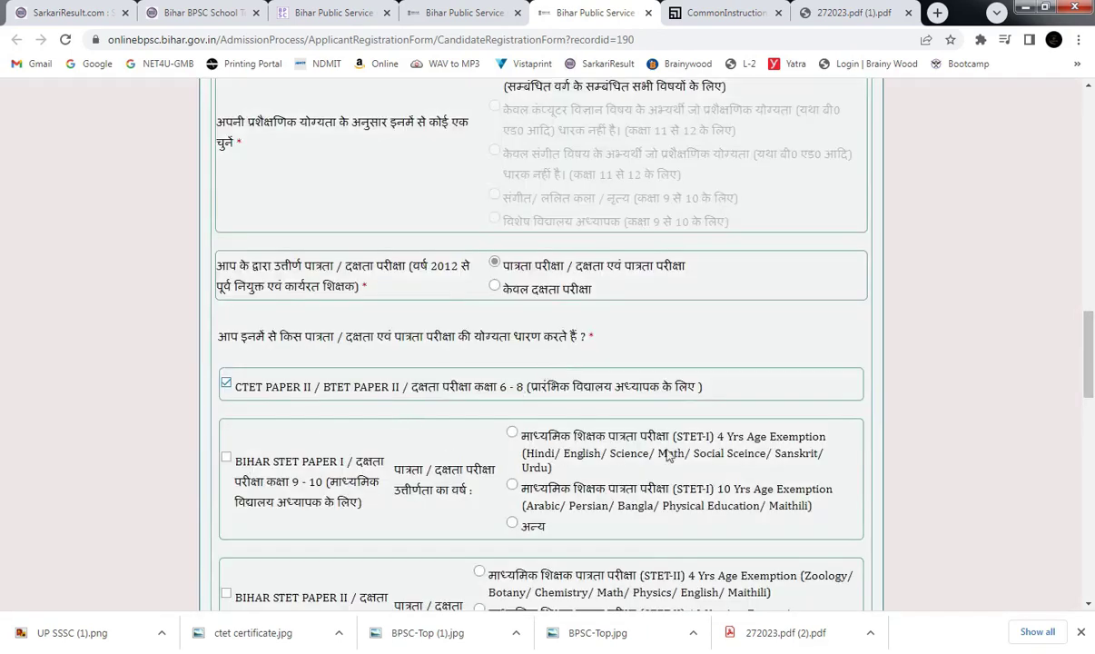
scroll(1093, 400, "down", 1)
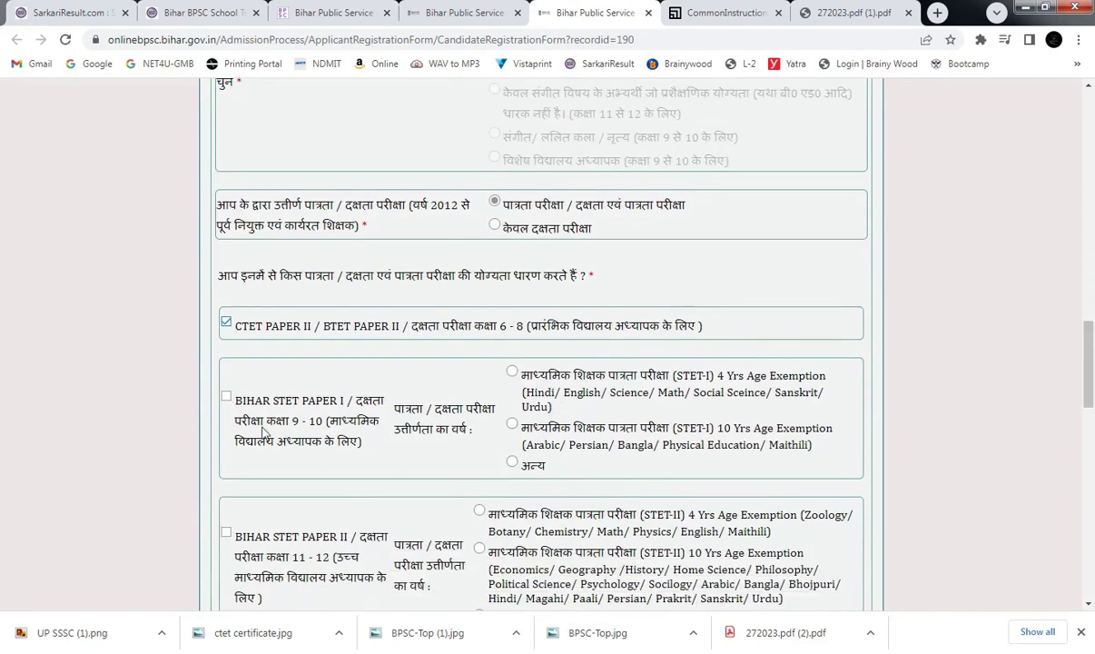
scroll(1092, 379, "down", 2)
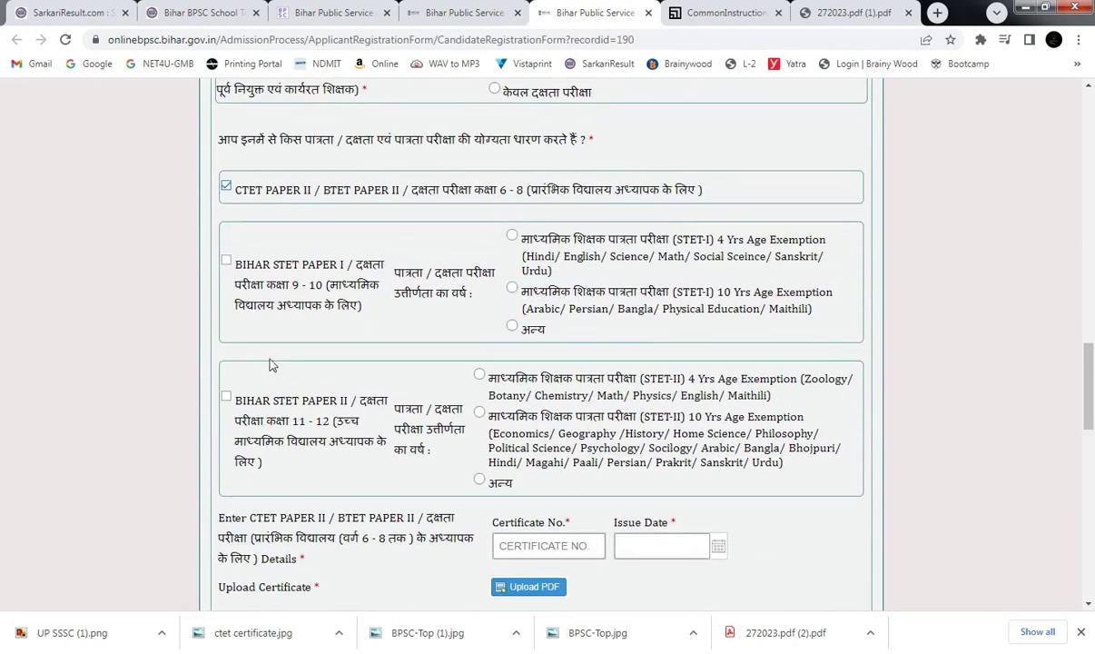
mouse_move(1093, 352)
left_mouse_down()
mouse_move(1093, 375)
mouse_move(1093, 359)
left_mouse_up()
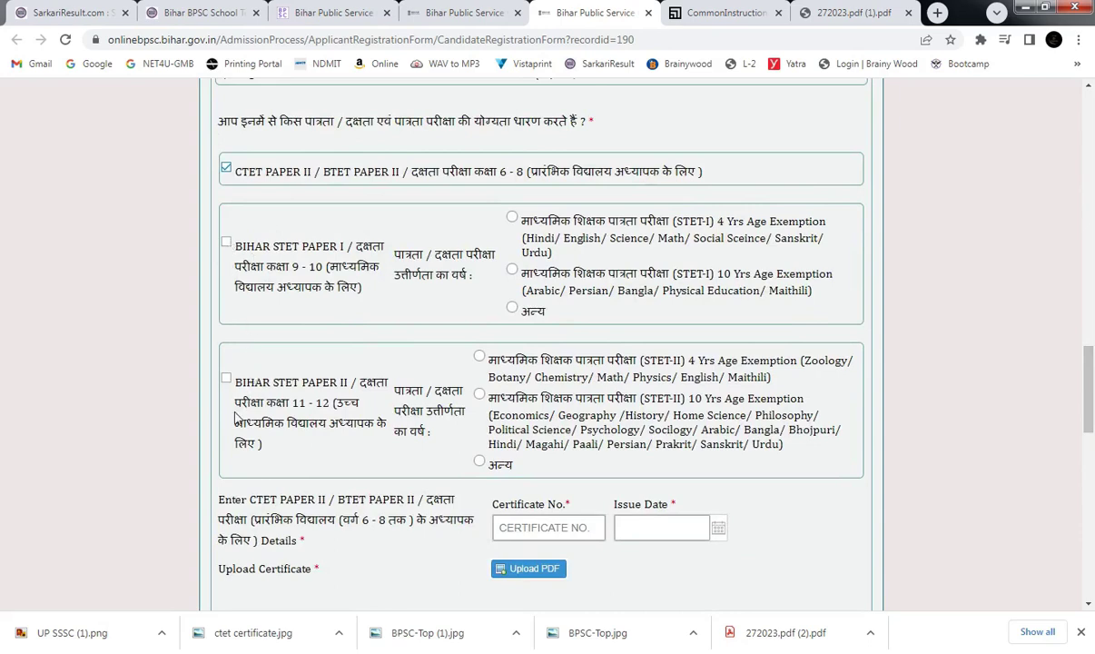
Tick BIHAR STET PAPER I and BIHAR STET PAPER II, dismissing each age exemption warning.
left_click(226, 243)
left_click(543, 372)
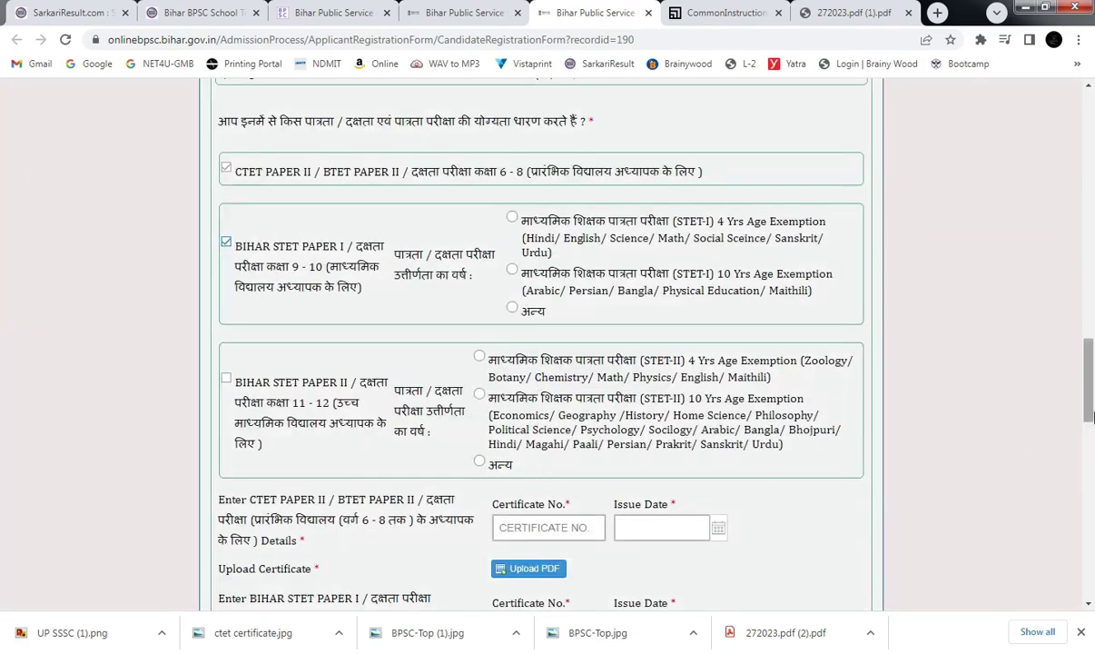
scroll(824, 497, "down", 7)
scroll(823, 497, "down", 3)
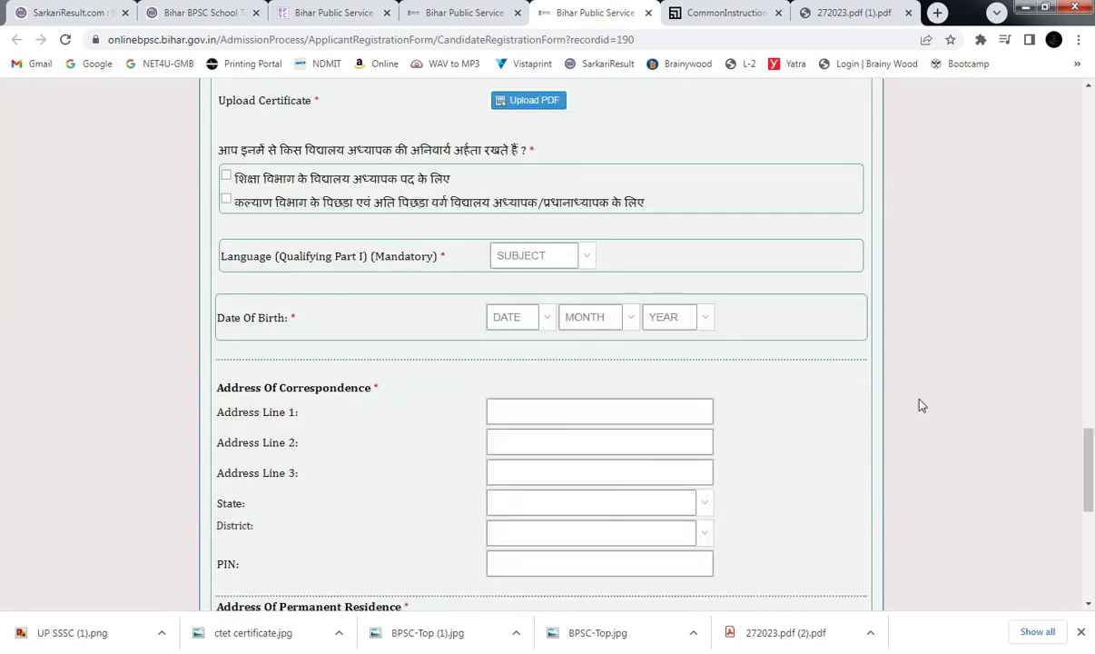
left_click_drag(1086, 440, 1092, 387)
scroll(505, 417, "down", 2)
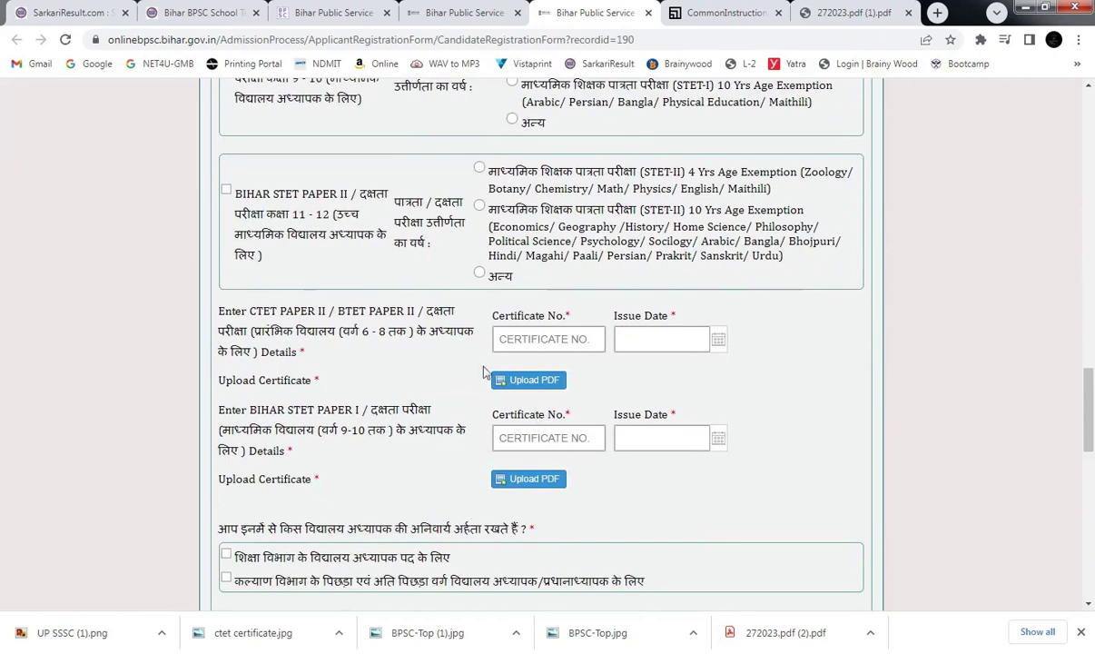
left_click(226, 192)
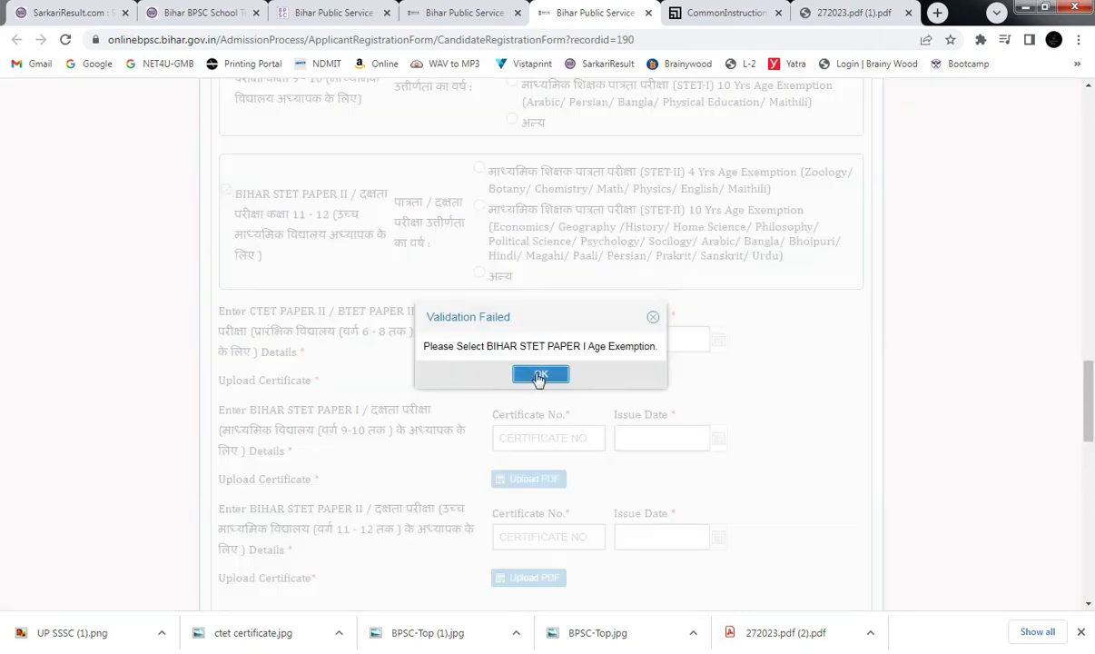
left_click(526, 363)
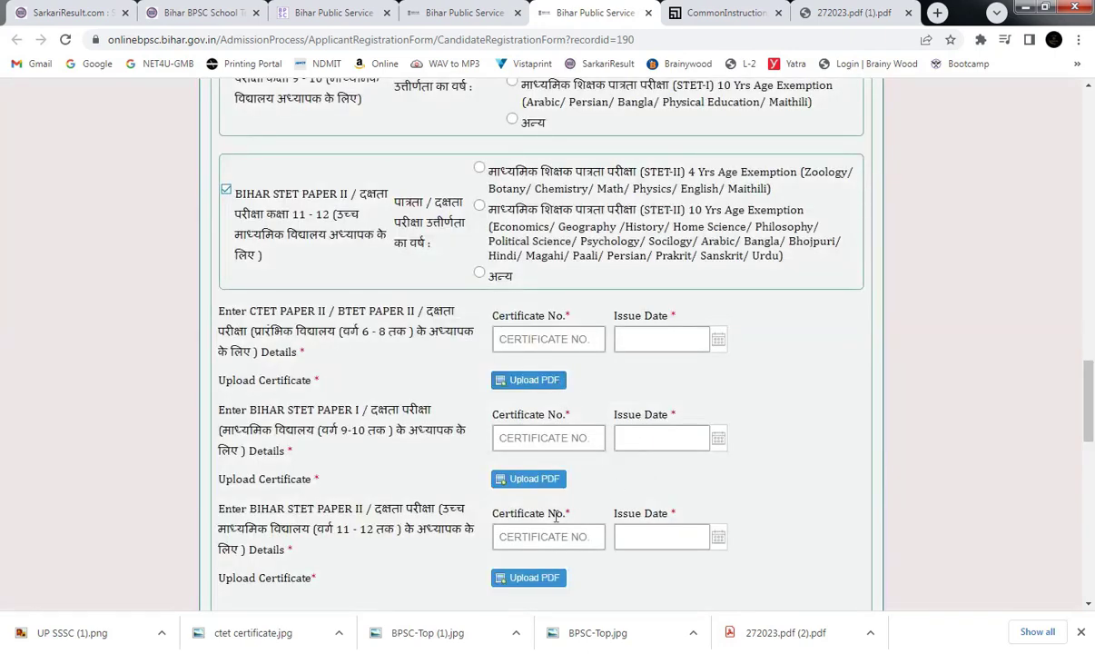
Set issue dates to 10 October 2023 for STET Paper II and CTET, and 9 October 2023 for STET Paper I.
left_click(715, 536)
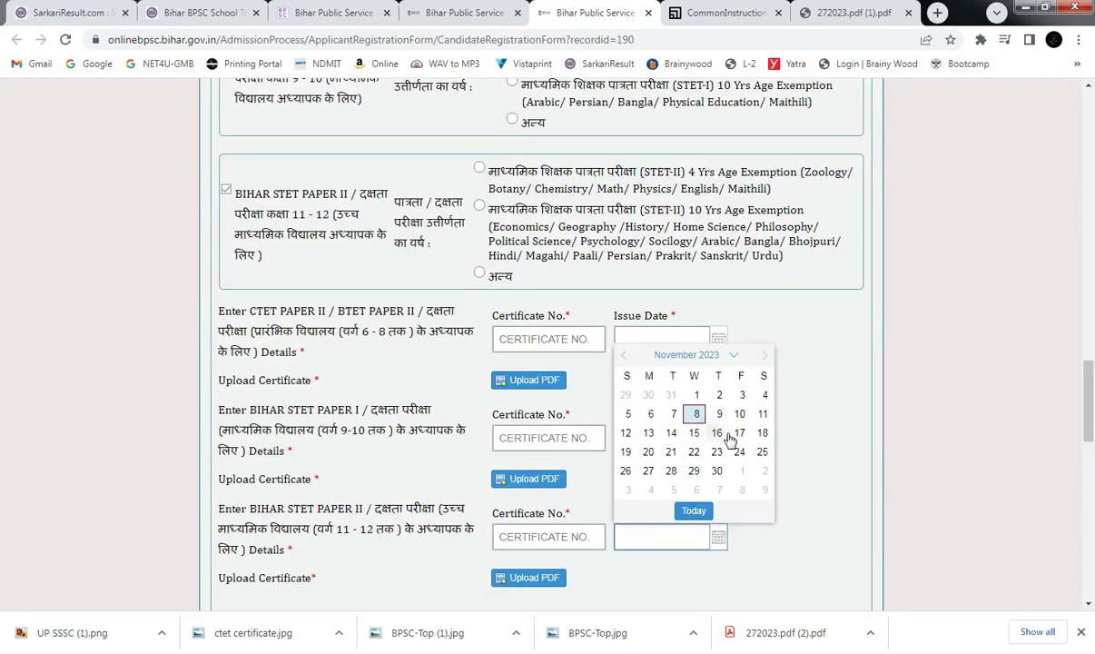
left_click(624, 355)
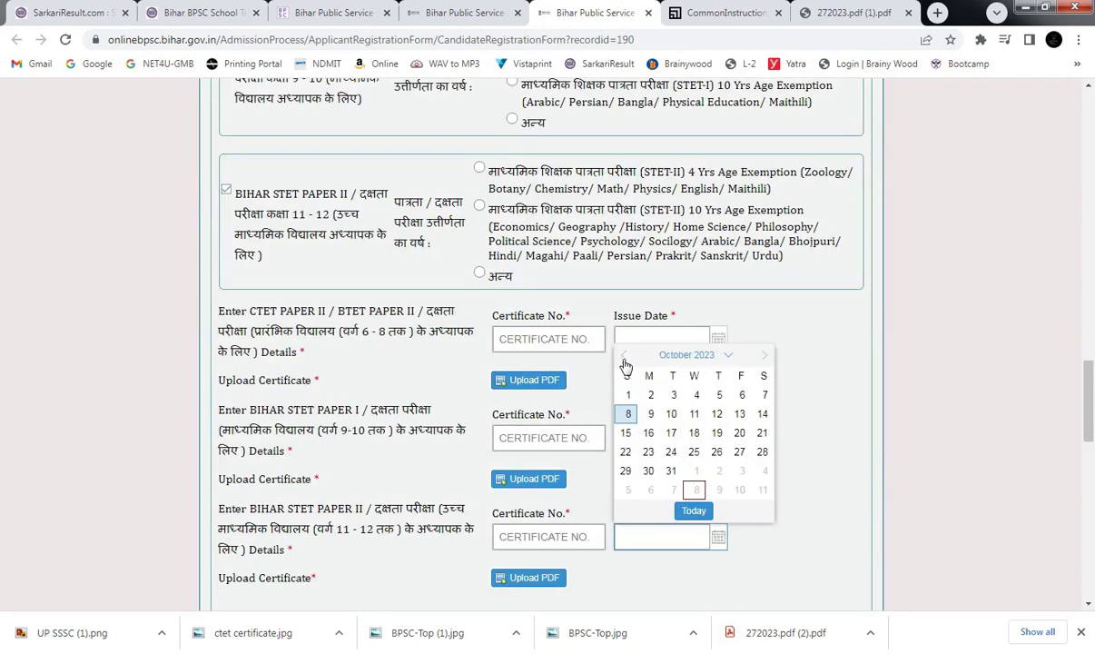
left_click(671, 414)
left_click(717, 439)
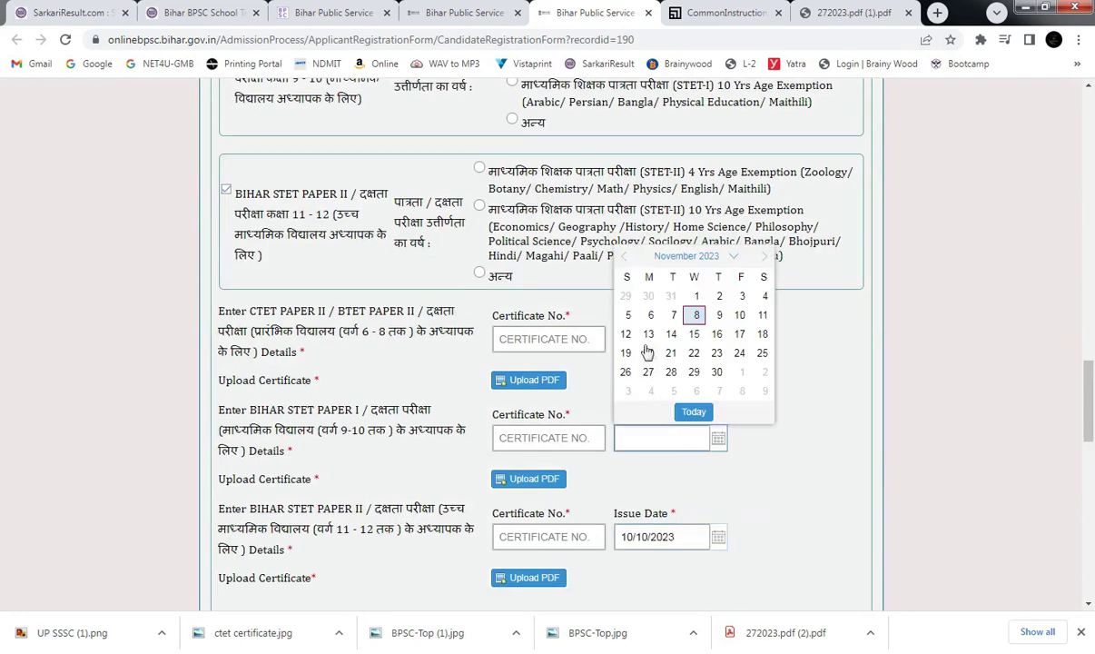
left_click(624, 256)
left_click(648, 315)
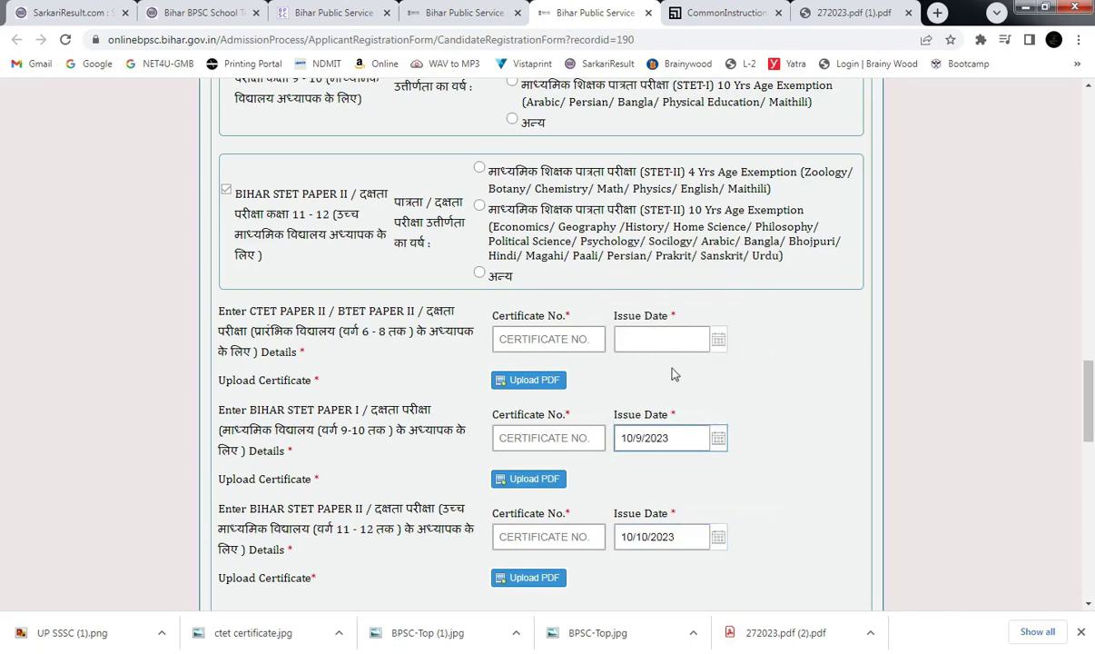
left_click(717, 344)
left_click(625, 363)
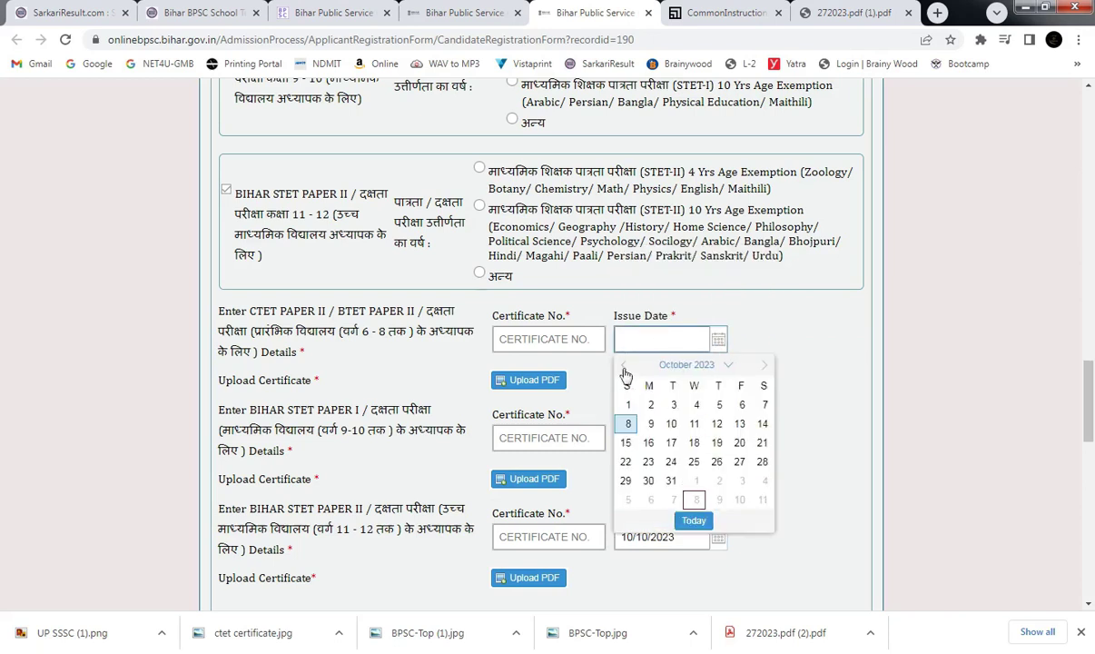
left_click(660, 420)
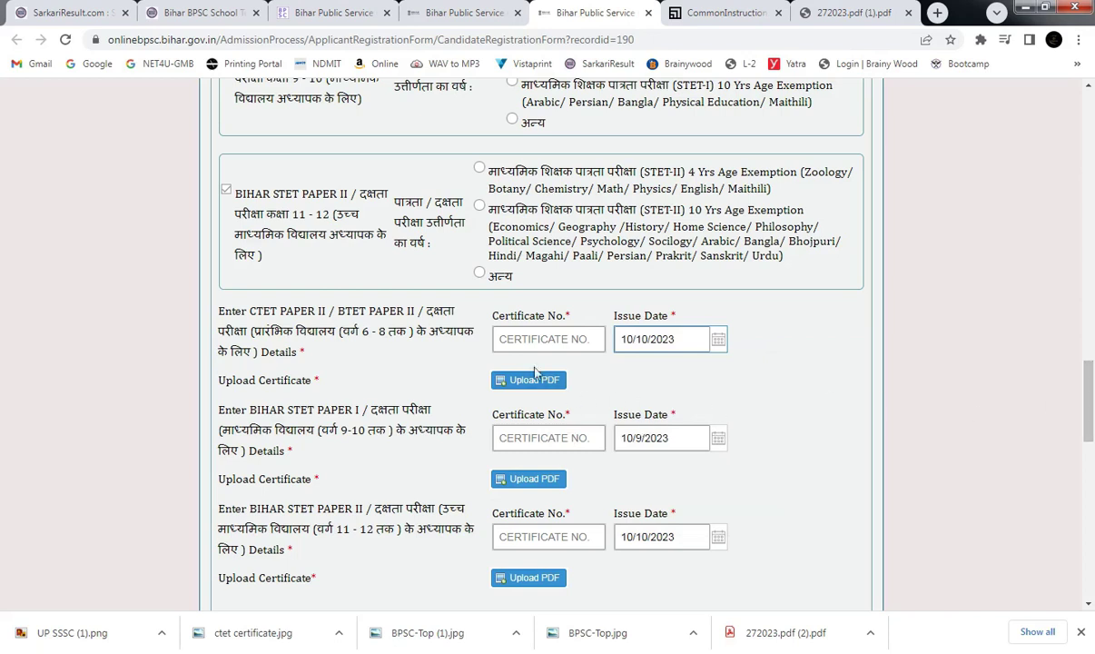
Begin typing certificate numbers in the CTET, STET Paper I and STET Paper II rows.
left_click(539, 338)
type("BB4544")
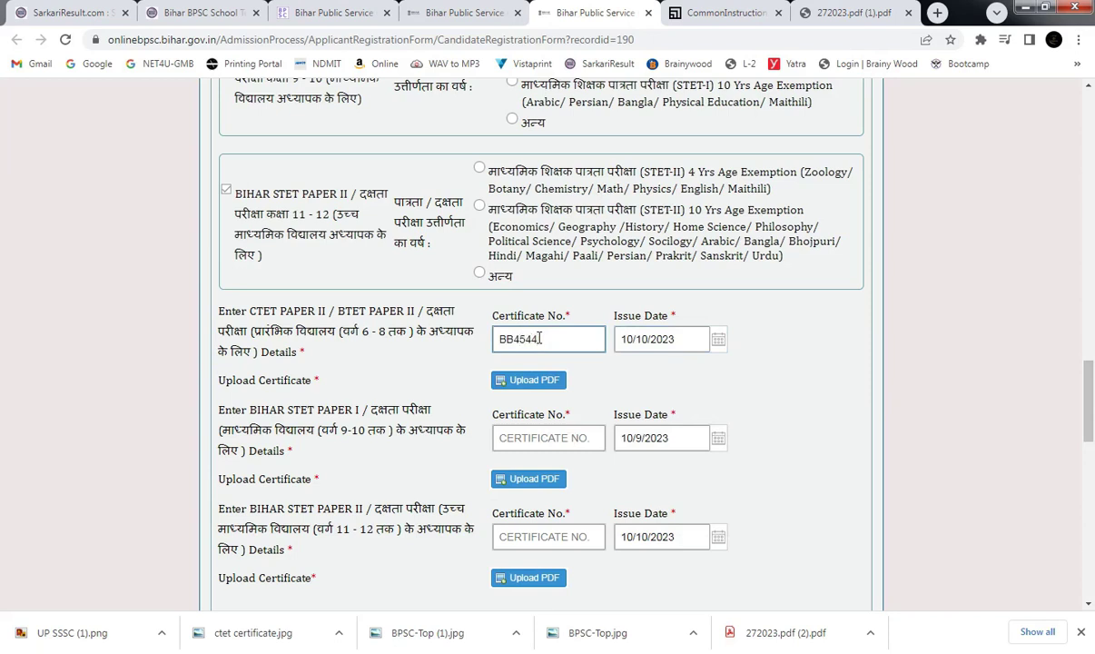
left_click(557, 428)
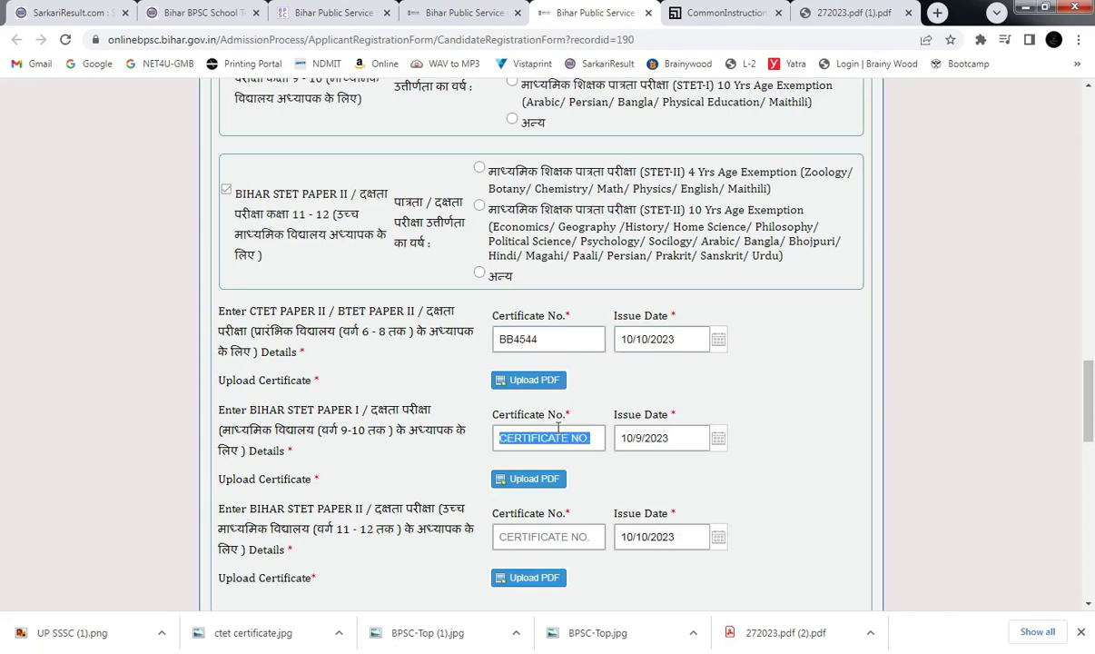
type("PP878")
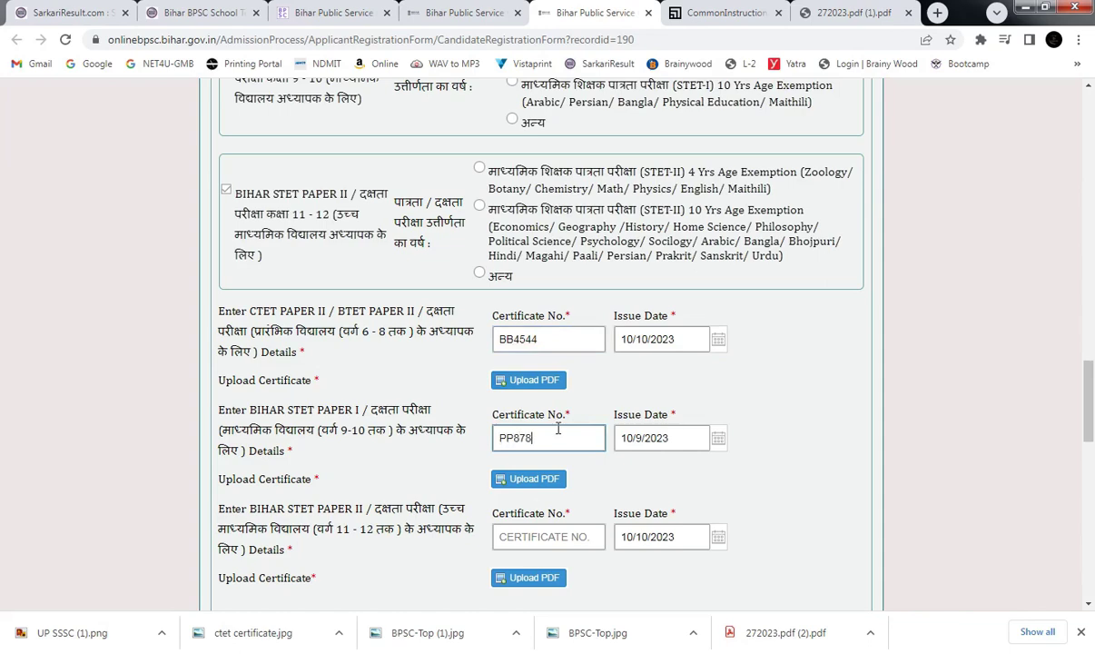
left_click(560, 536)
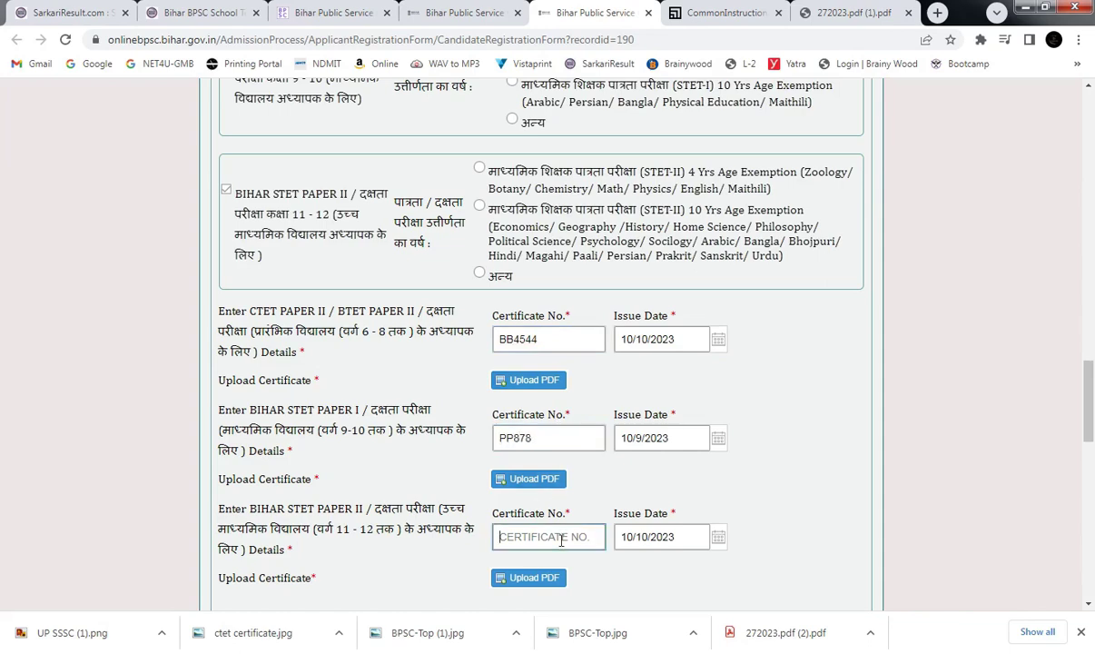
type("K;LK")
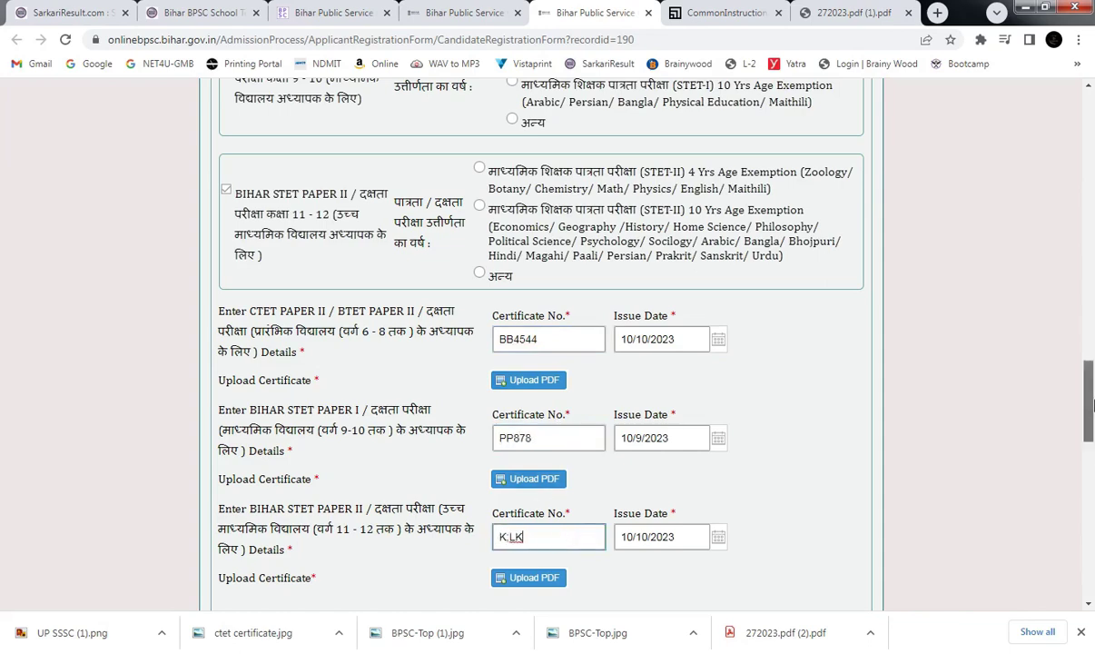
scroll(623, 448, "down", 3)
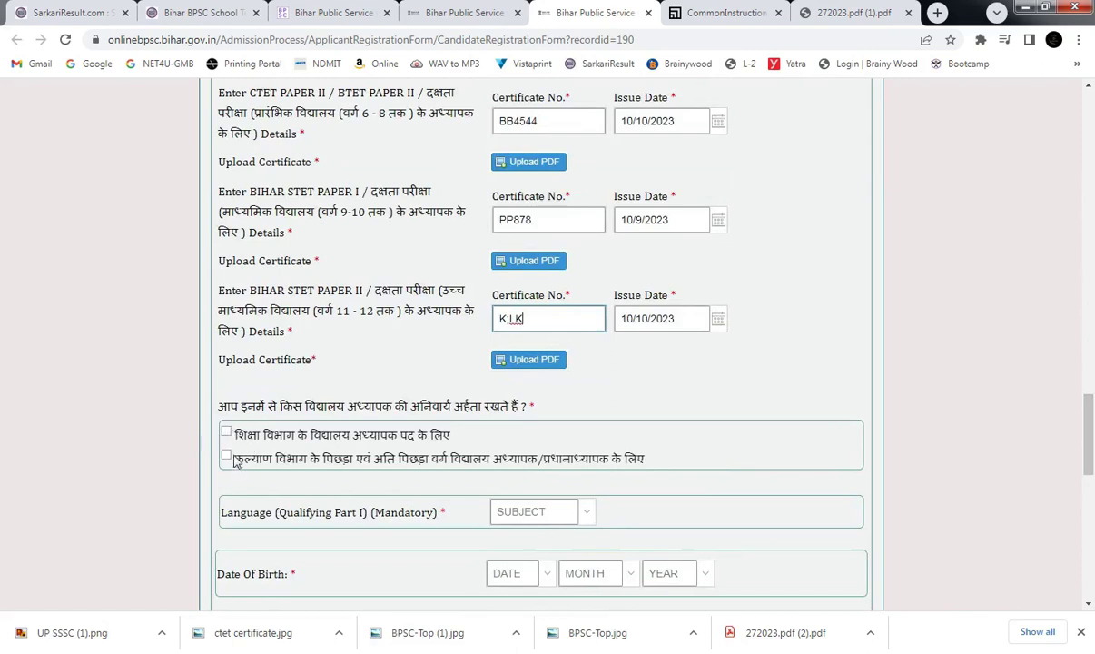
Tick the Education Department school-teacher qualification and choose हिन्दी as the qualifying language.
left_click(227, 435)
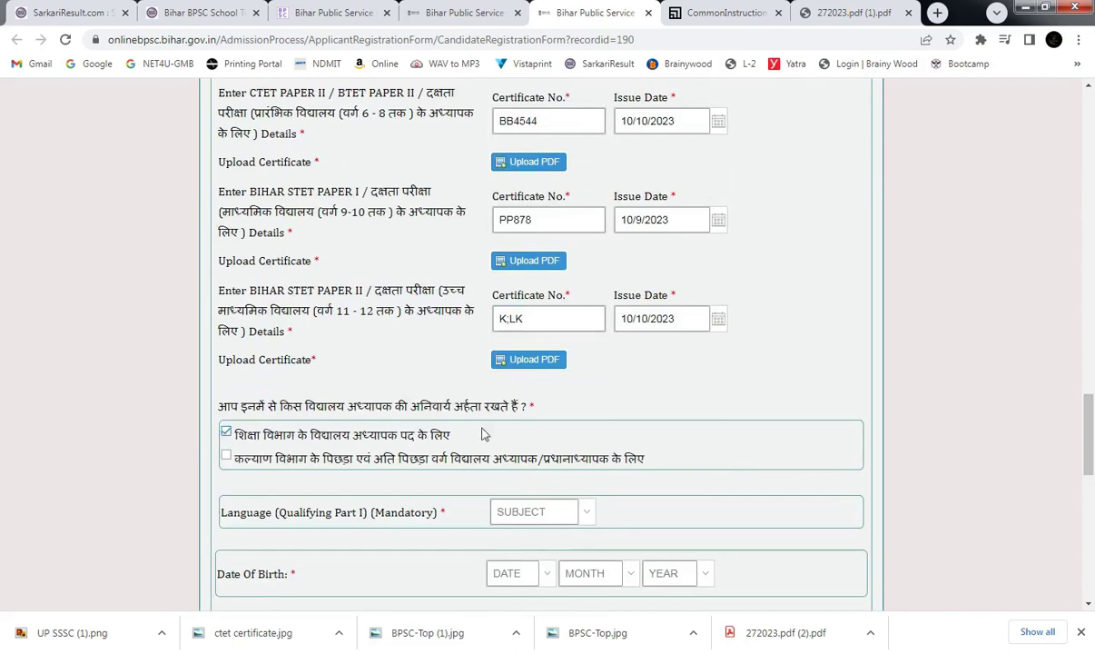
scroll(1093, 427, "down", 1)
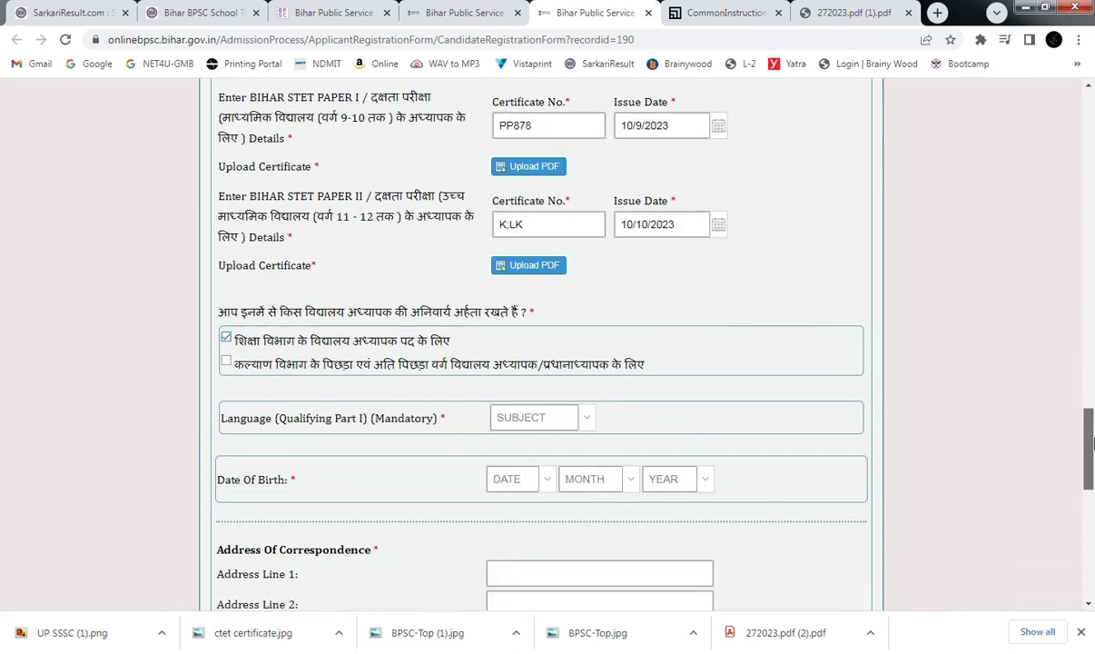
left_click(586, 415)
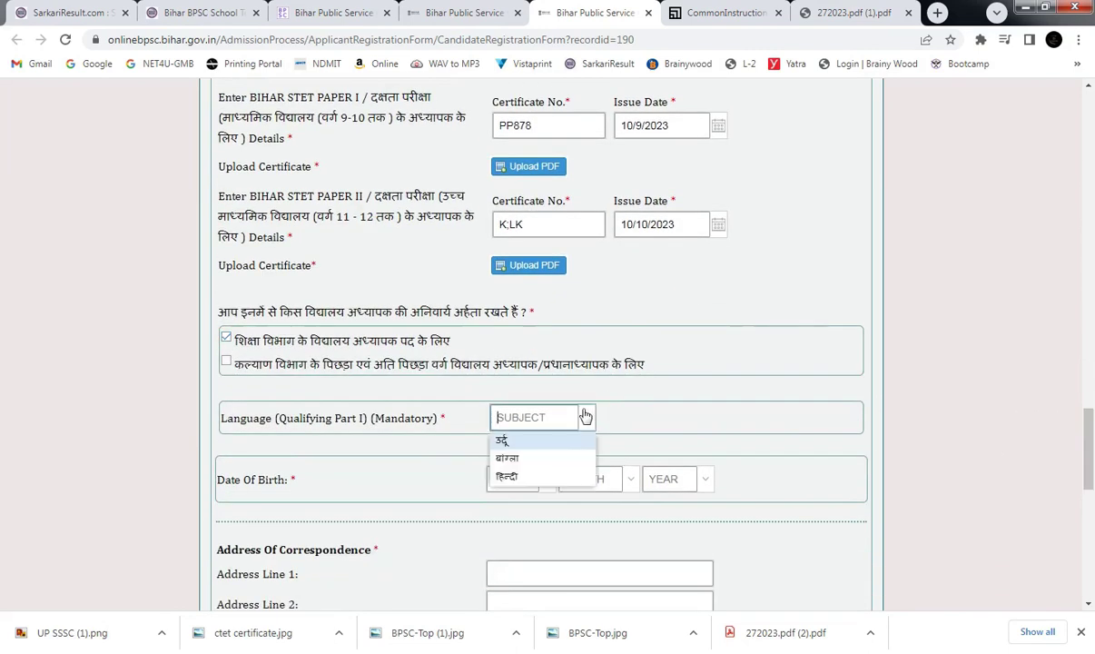
left_click(514, 478)
Try entering 01 as the day of birth, dismissing the validation warnings each time.
left_click(510, 480)
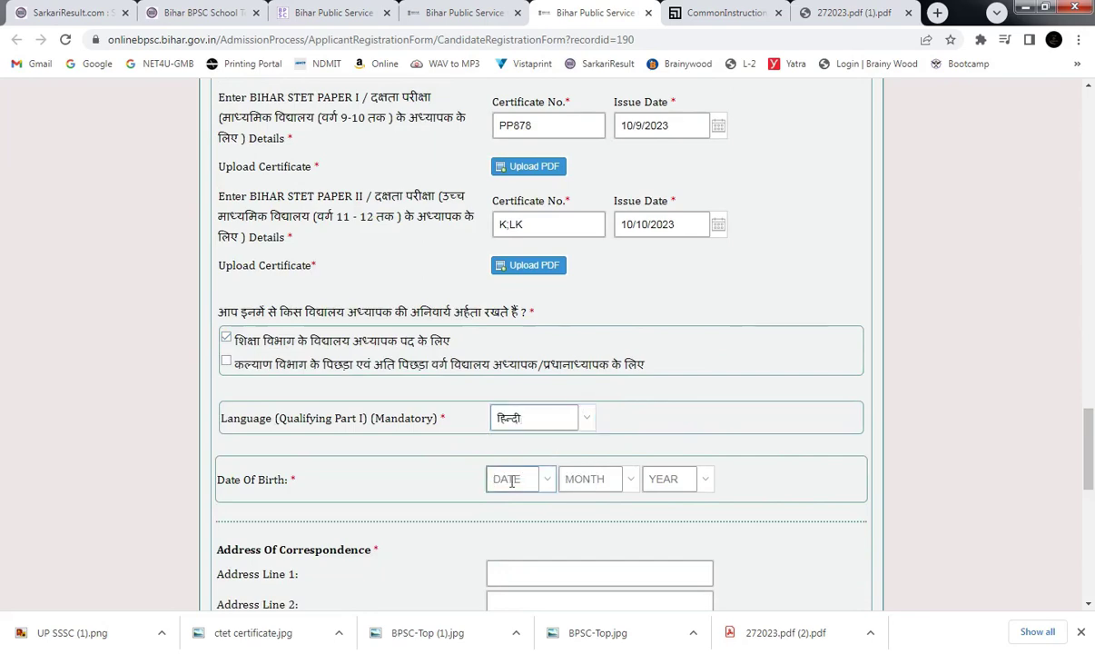
type("16")
left_click(514, 346)
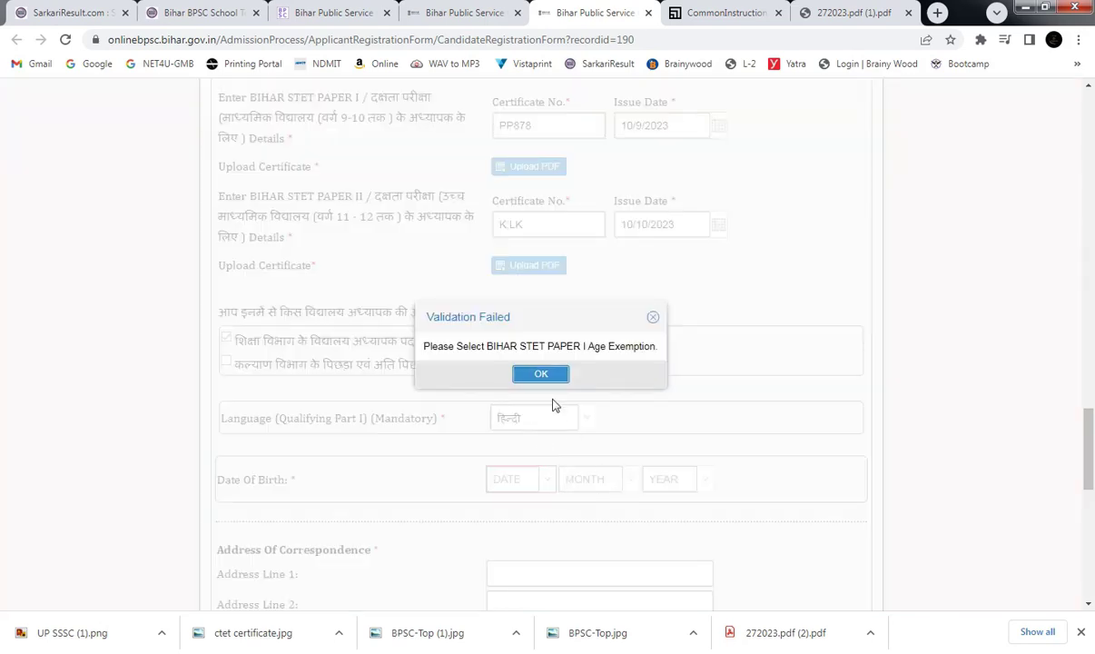
left_click(557, 375)
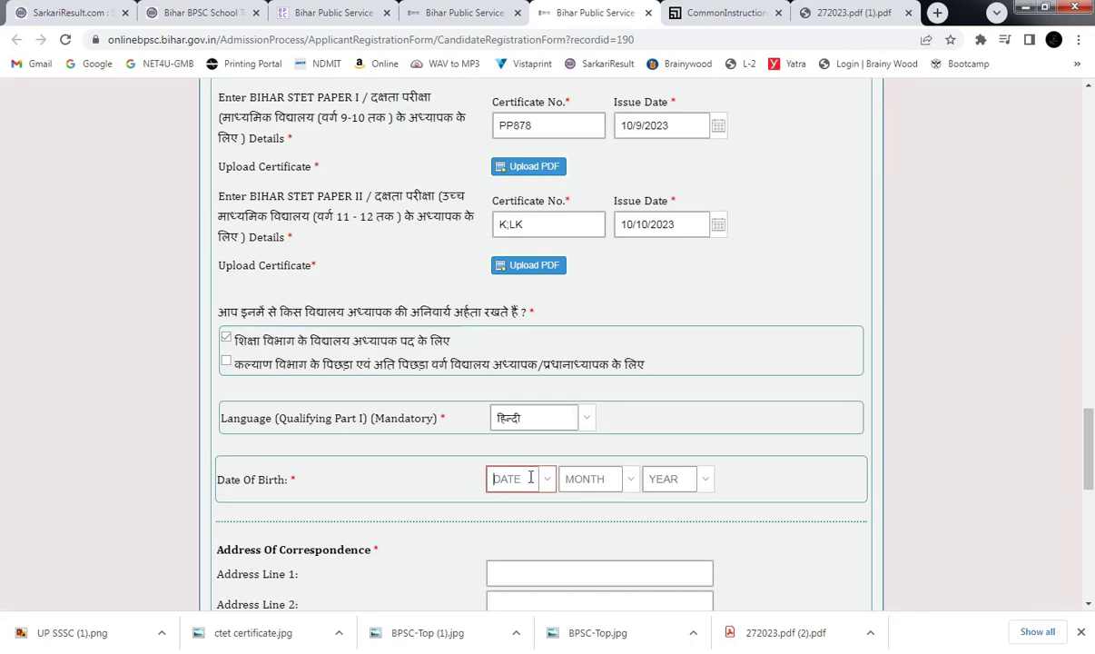
type("01")
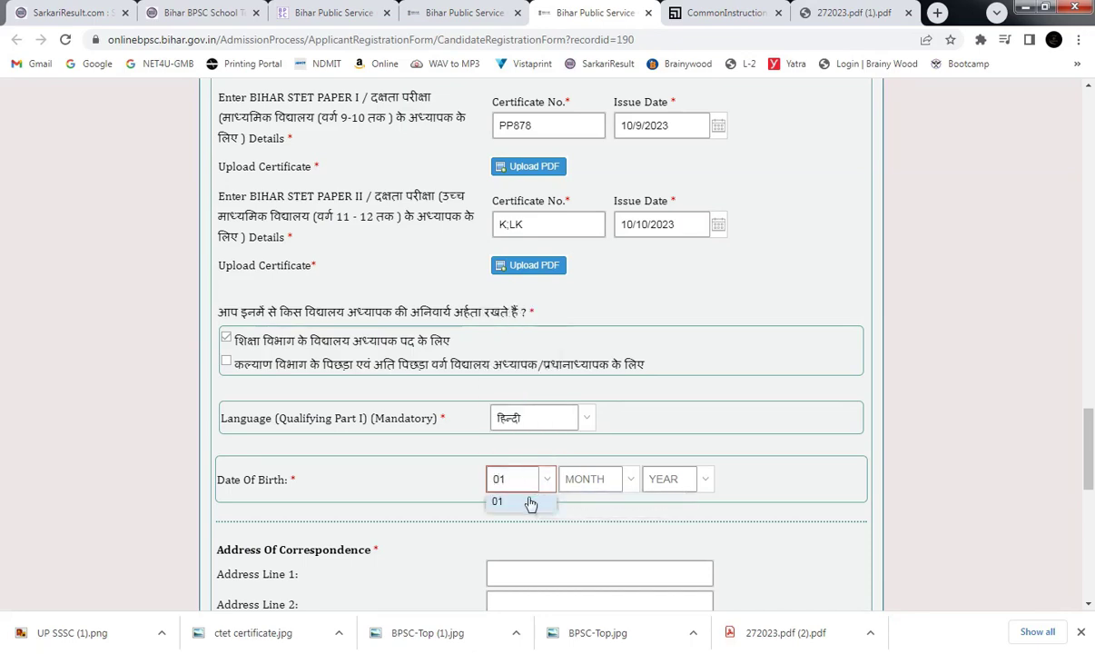
left_click(528, 502)
left_click(557, 375)
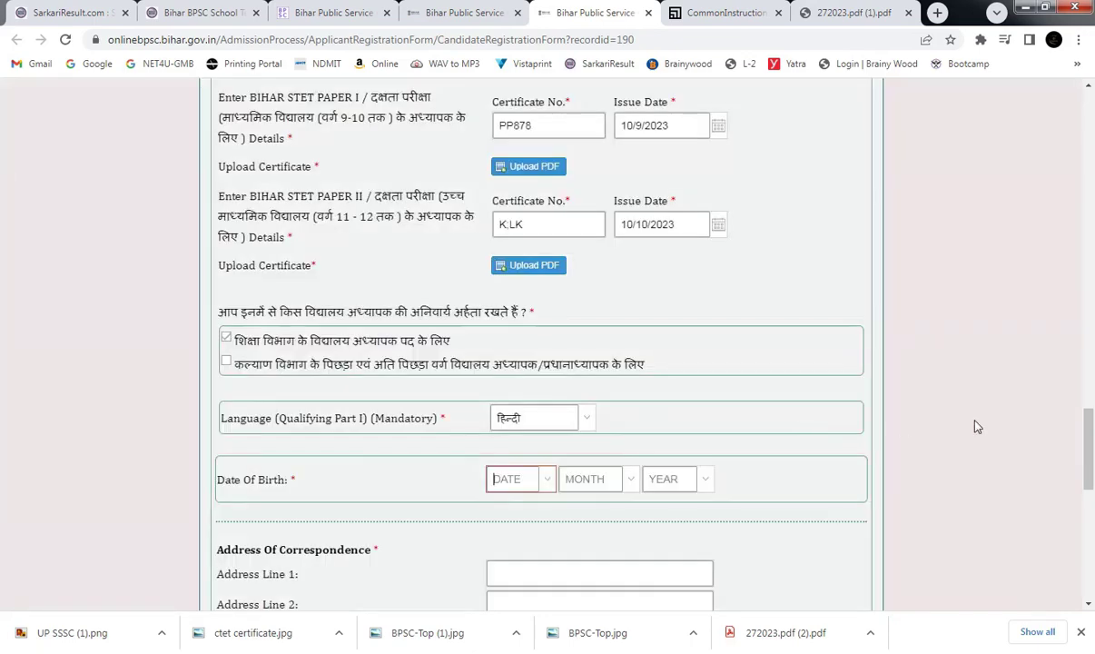
left_click_drag(1088, 421, 1083, 301)
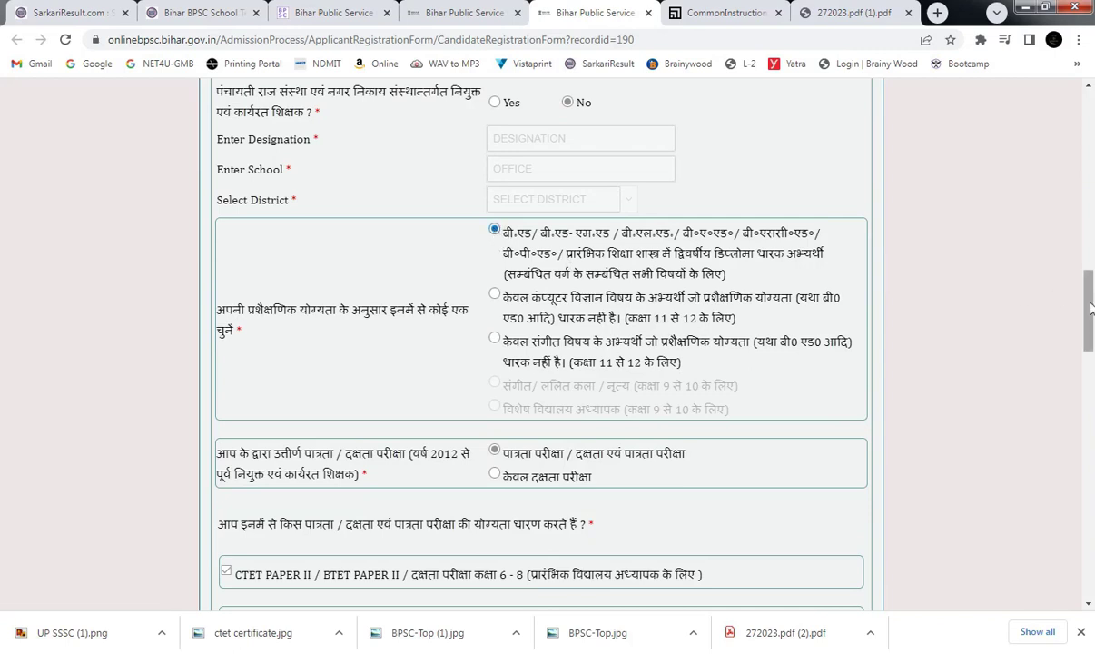
Pick 01 as birth day, dismiss the STET Paper I age-exemption warning, and return to the STET section.
left_click_drag(1092, 337, 1092, 464)
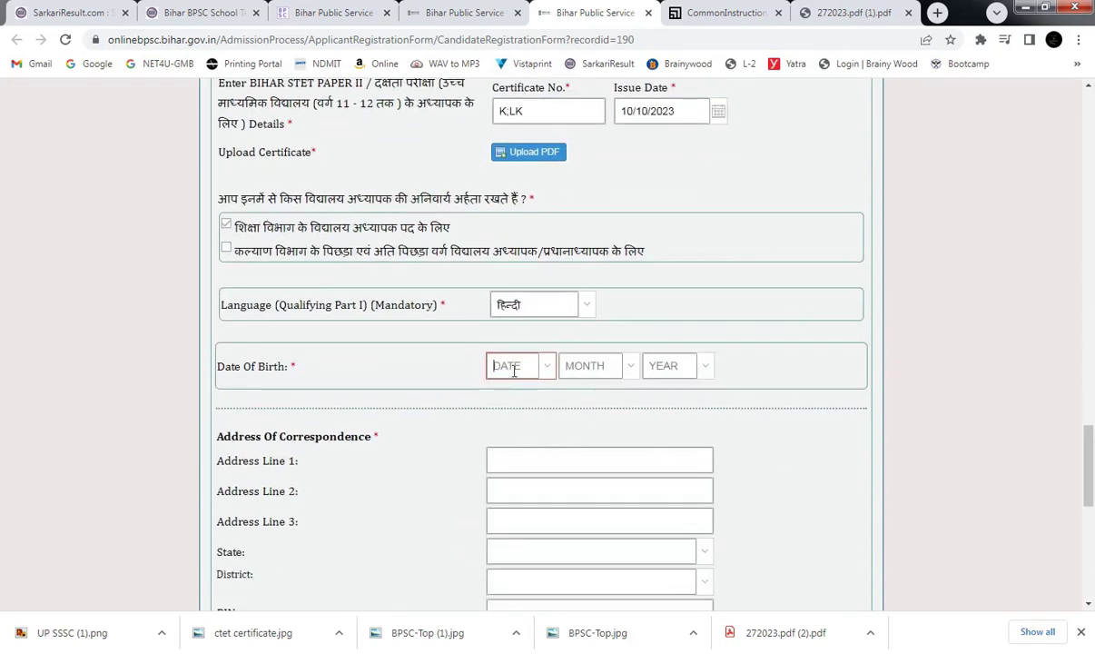
type("01")
left_click(545, 386)
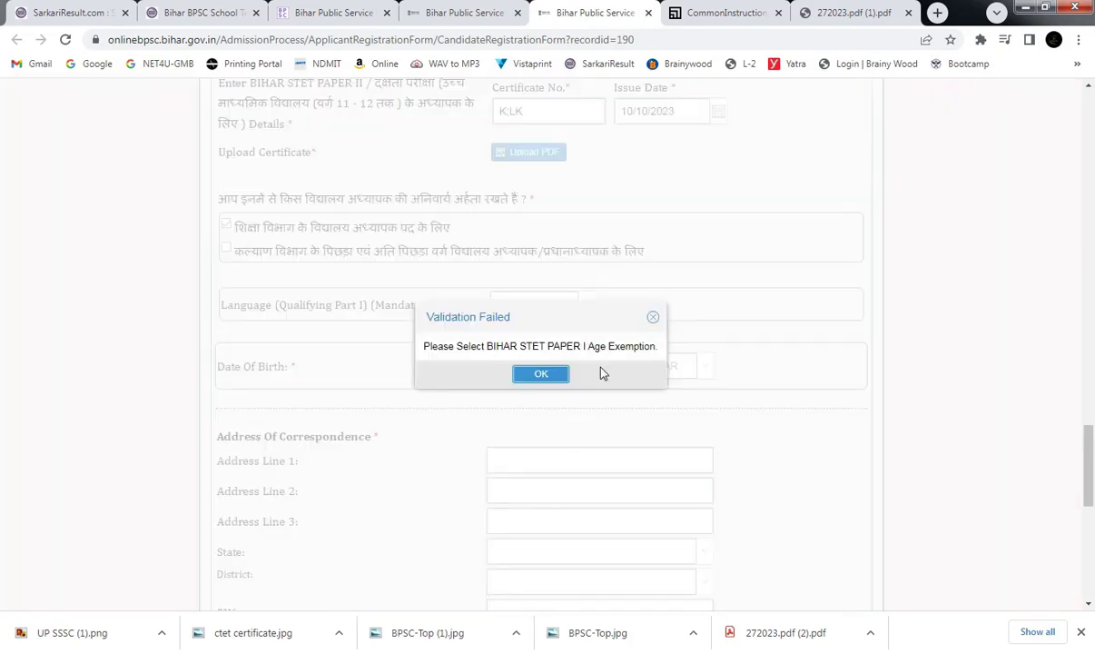
left_click(556, 380)
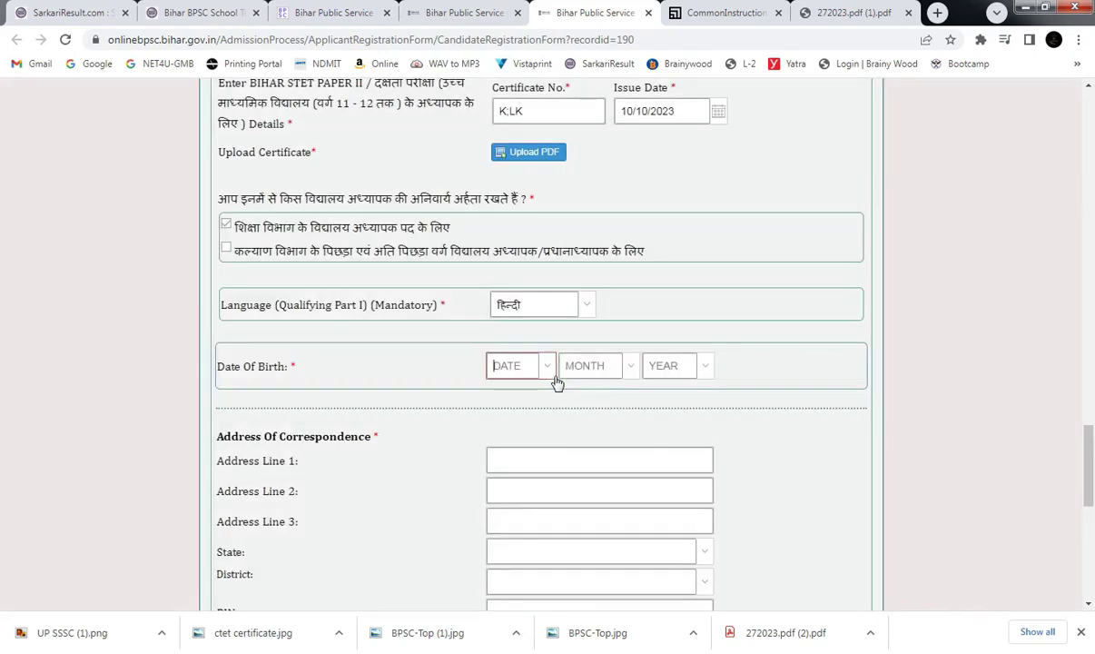
left_click_drag(1092, 469, 1092, 415)
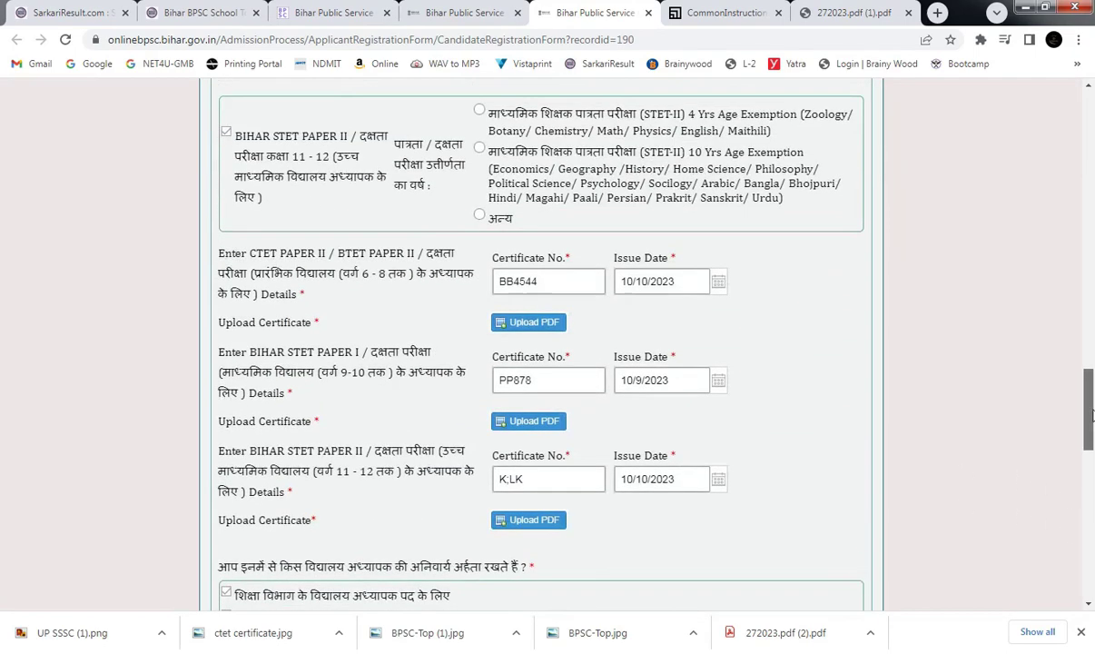
left_click_drag(1093, 397, 1091, 136)
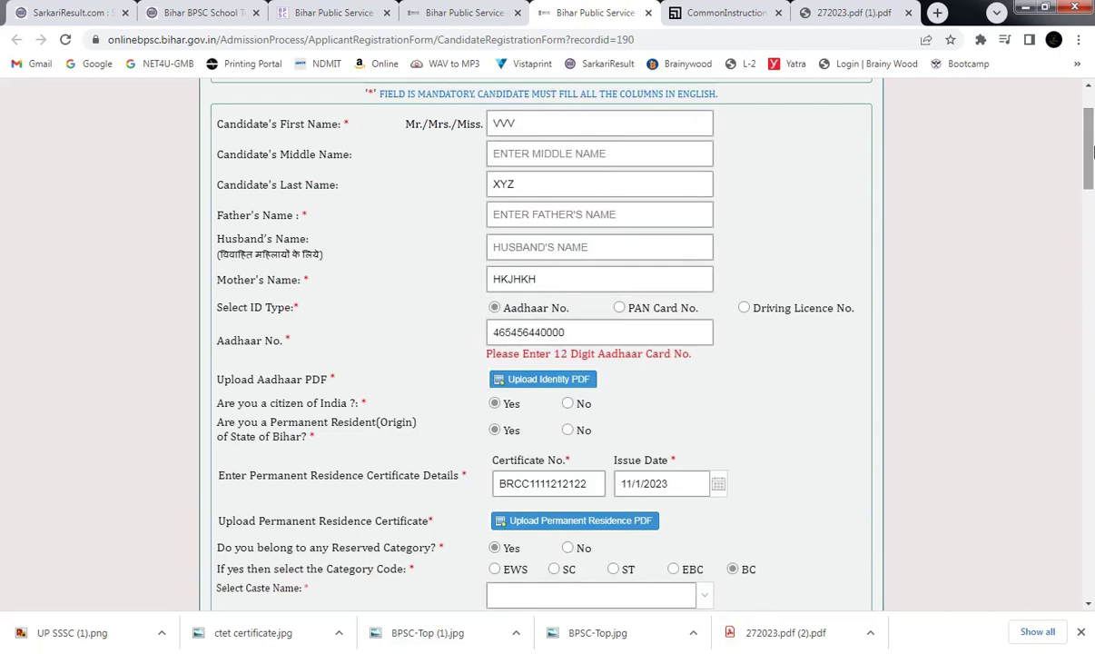
left_click_drag(1092, 145, 1092, 341)
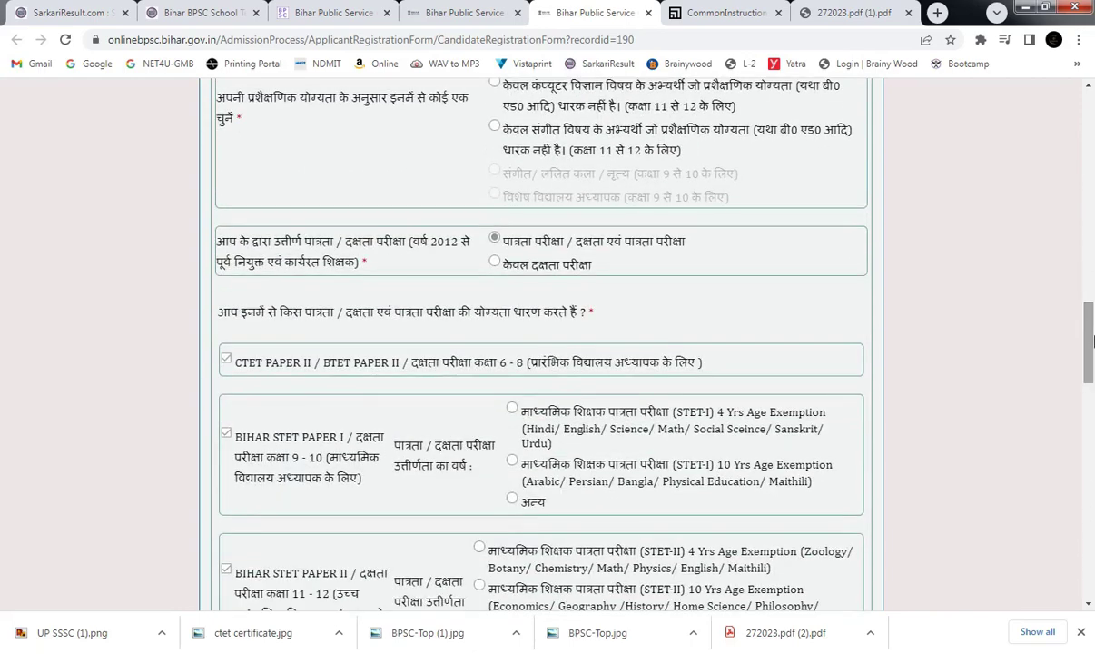
Search the page for 'ag', enter 10 as birth day, and dismiss the STET Paper II exemption warning.
key("ctrl+f")
type("age")
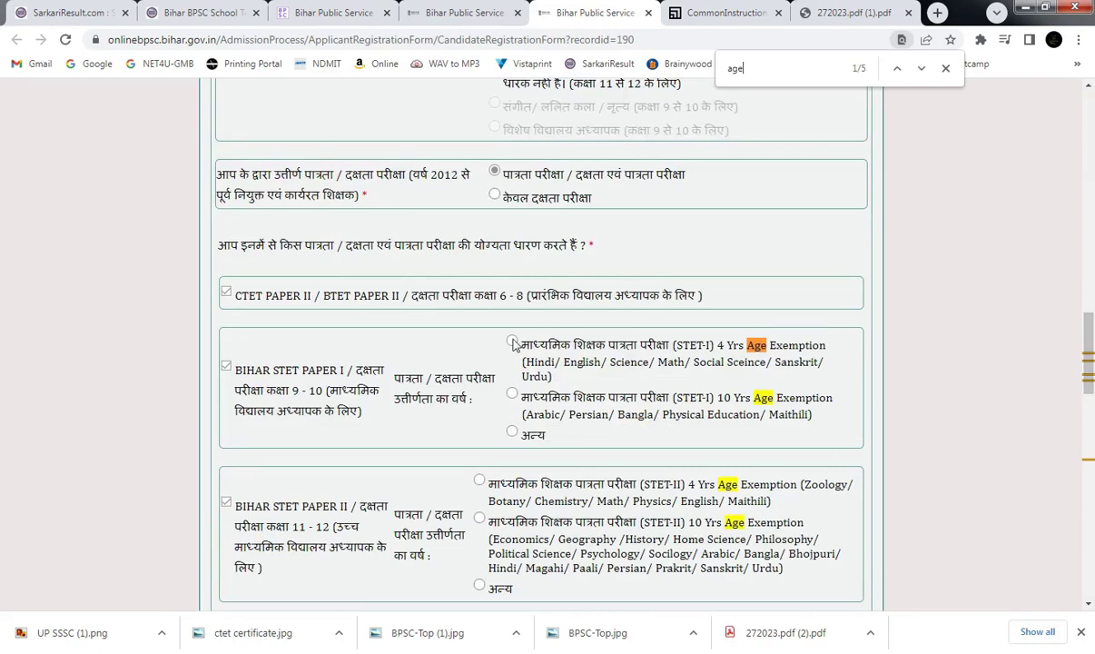
scroll(513, 343, "down", 10)
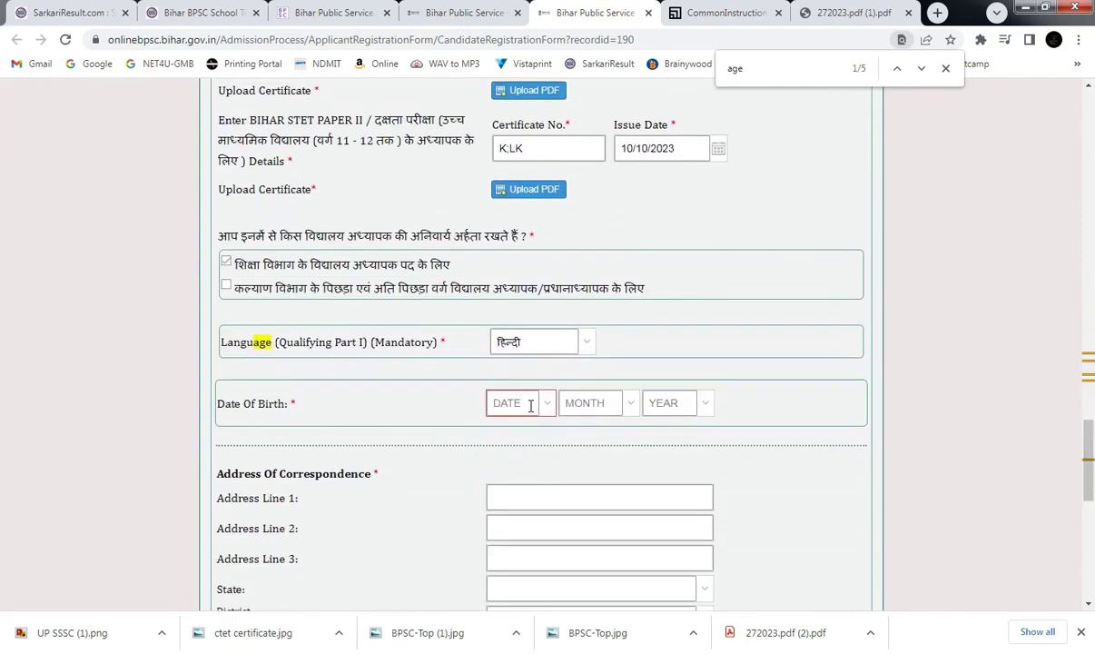
left_click(529, 405)
type("10")
left_click(500, 425)
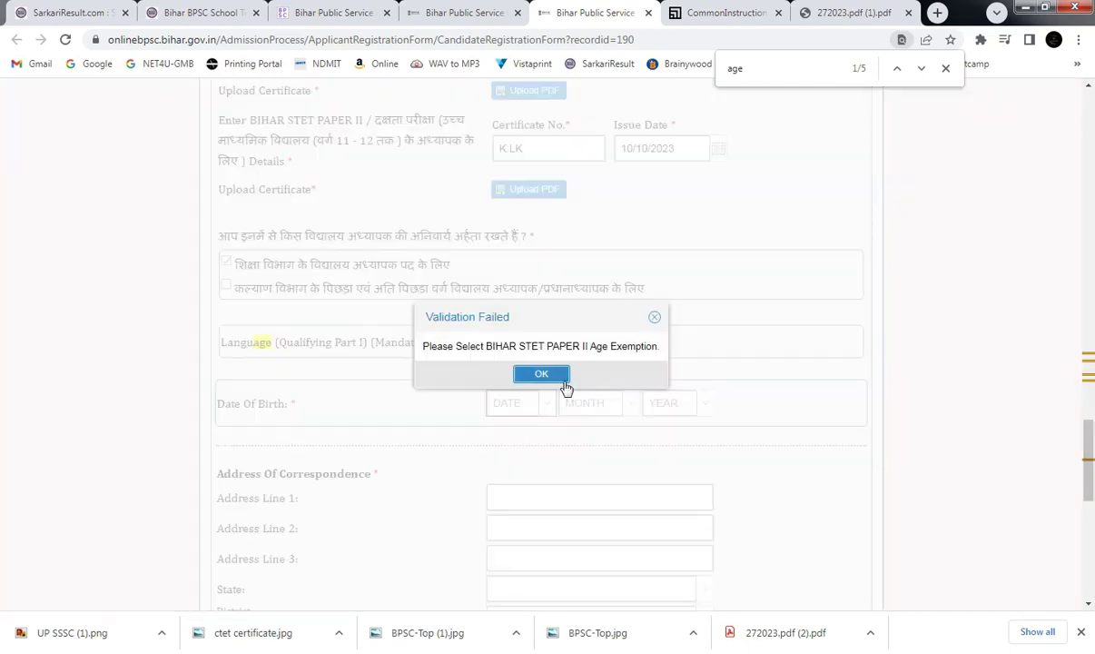
left_click(559, 376)
Select the STET-II 4 Yrs Age Exemption option.
left_click_drag(1088, 464, 1089, 386)
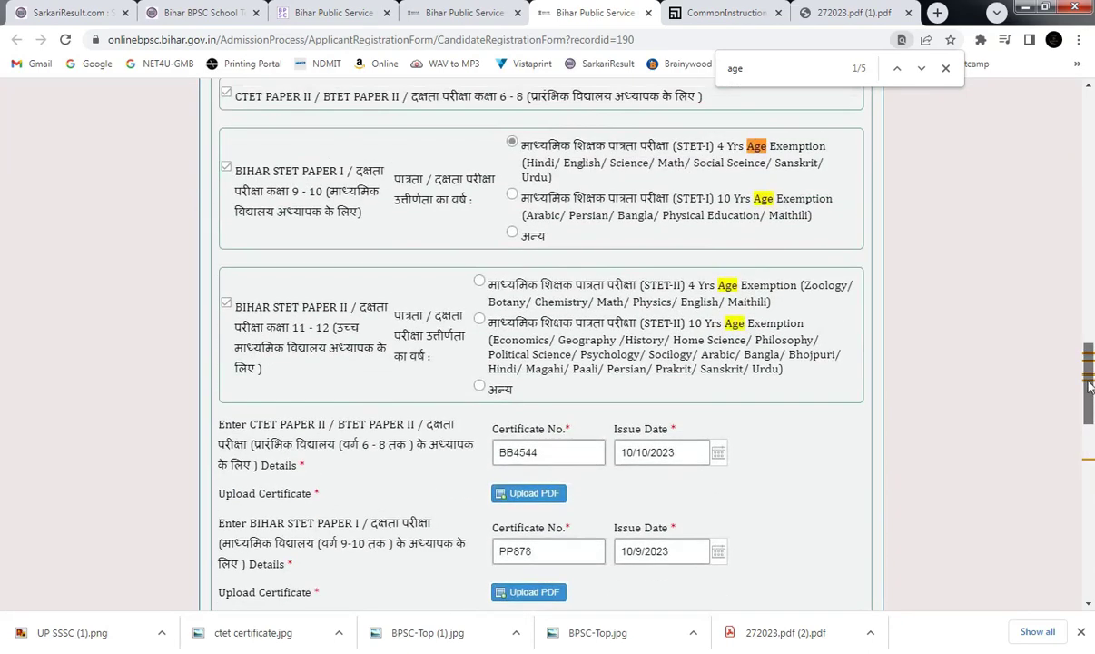
left_click(479, 281)
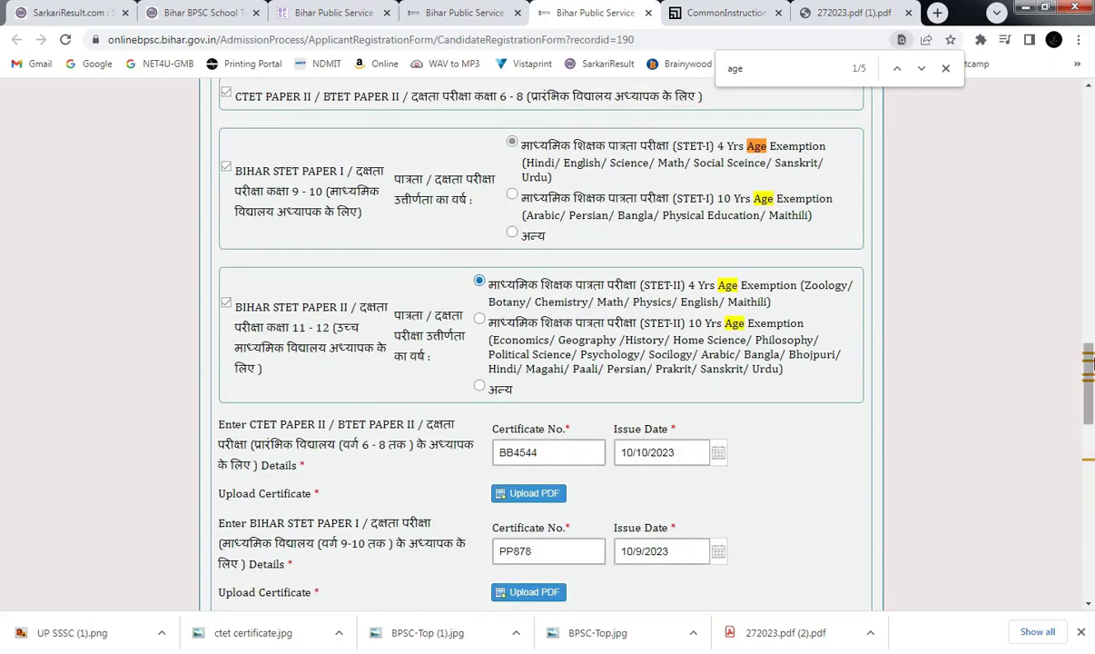
left_click_drag(1087, 374, 1047, 484)
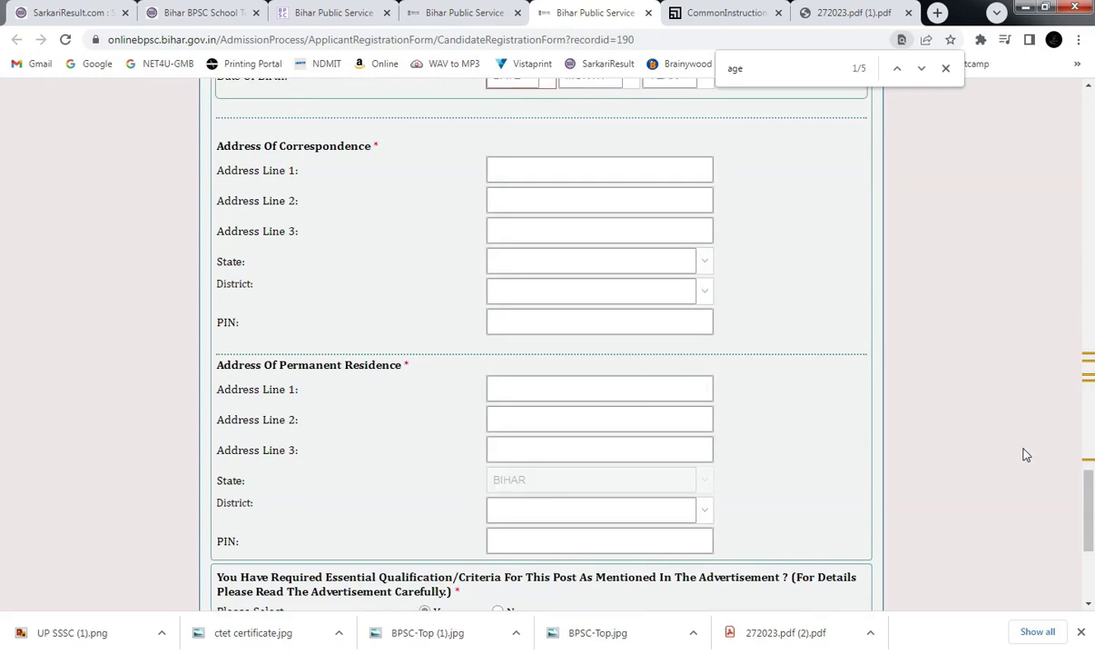
Enter date of birth 10 / 10 / 1990, picking 1990 from the year list.
scroll(1024, 454, "up", 2)
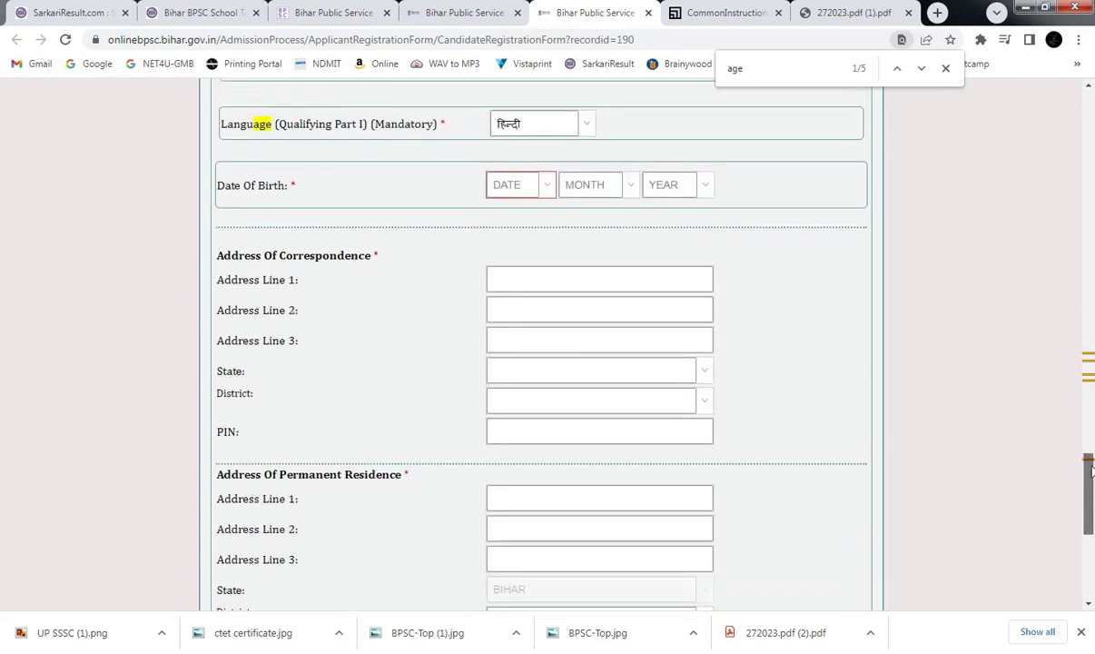
left_click(513, 258)
type("10")
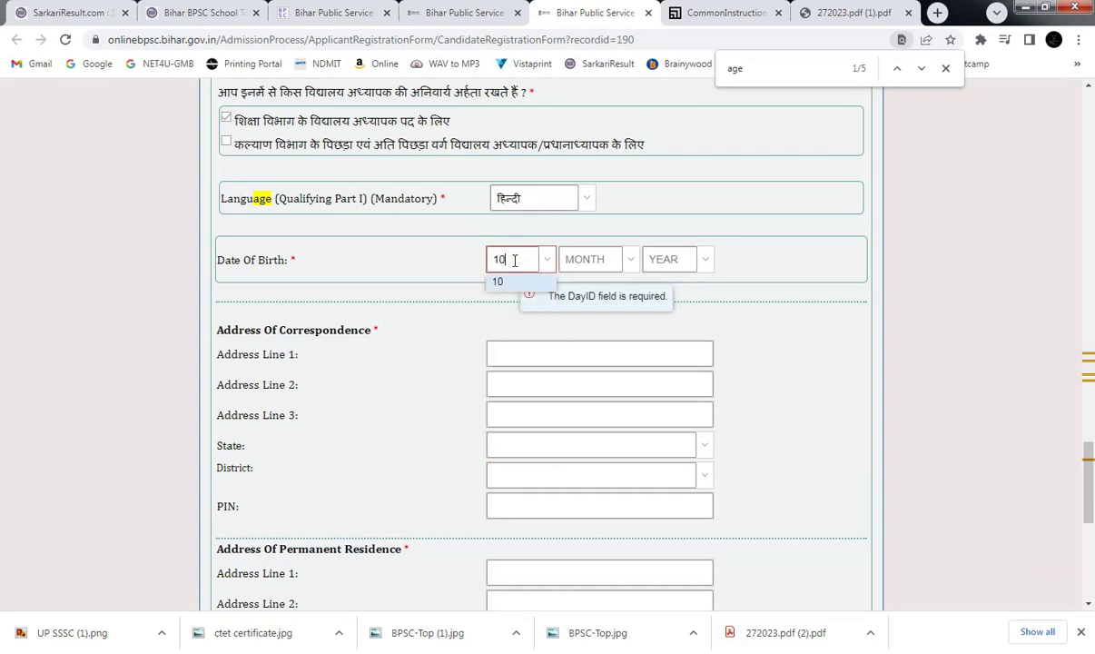
left_click(590, 255)
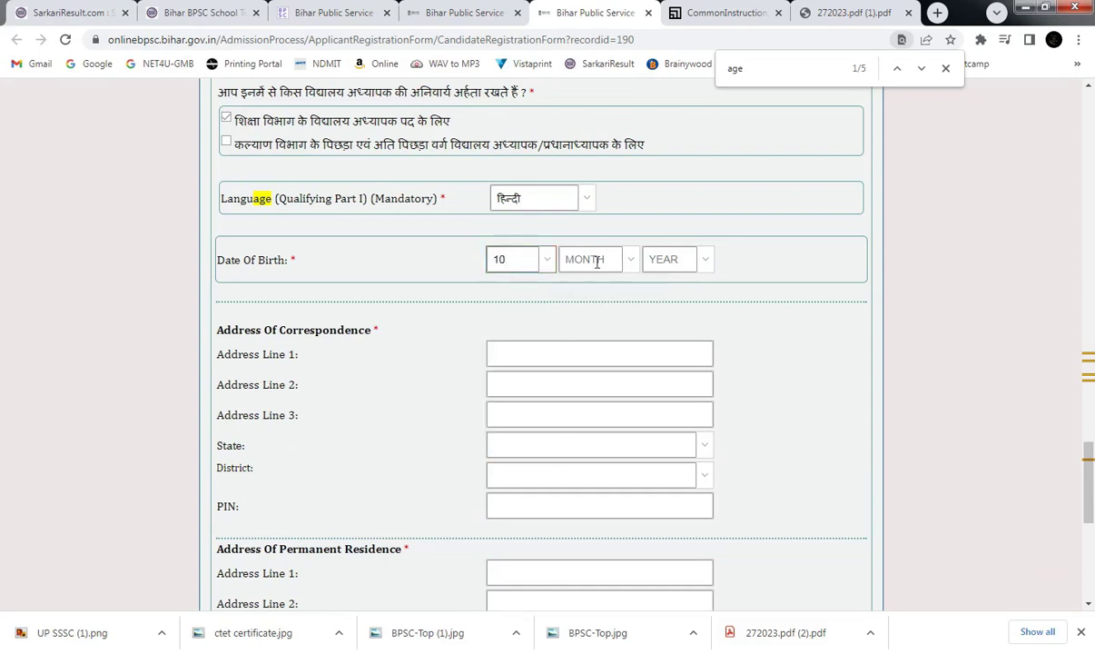
type("10")
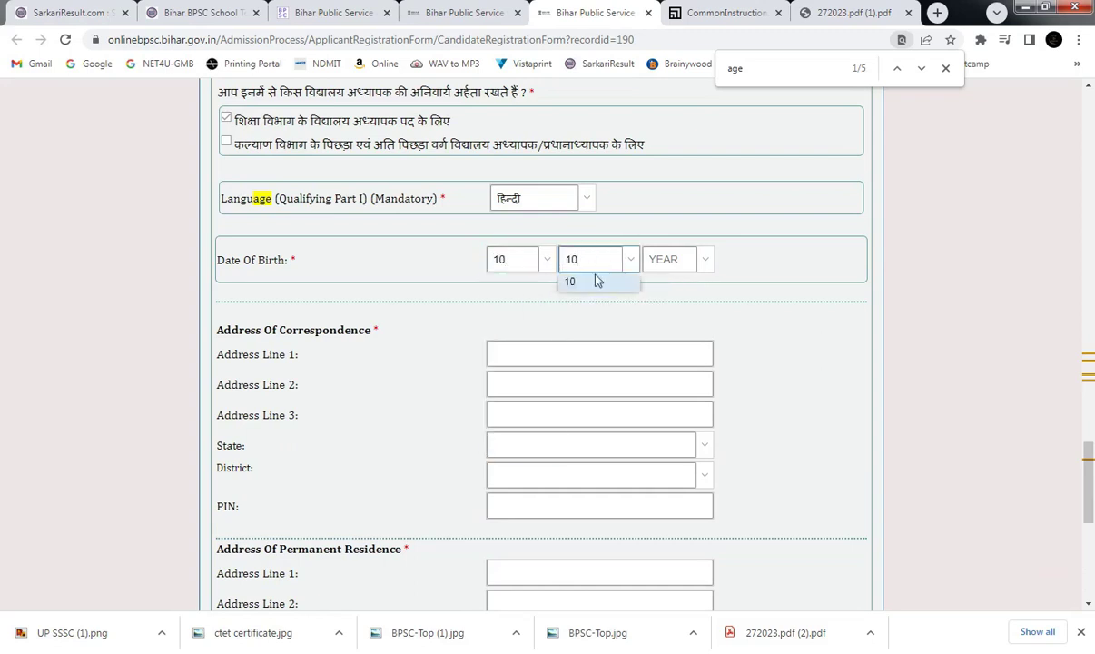
left_click(671, 259)
type("199")
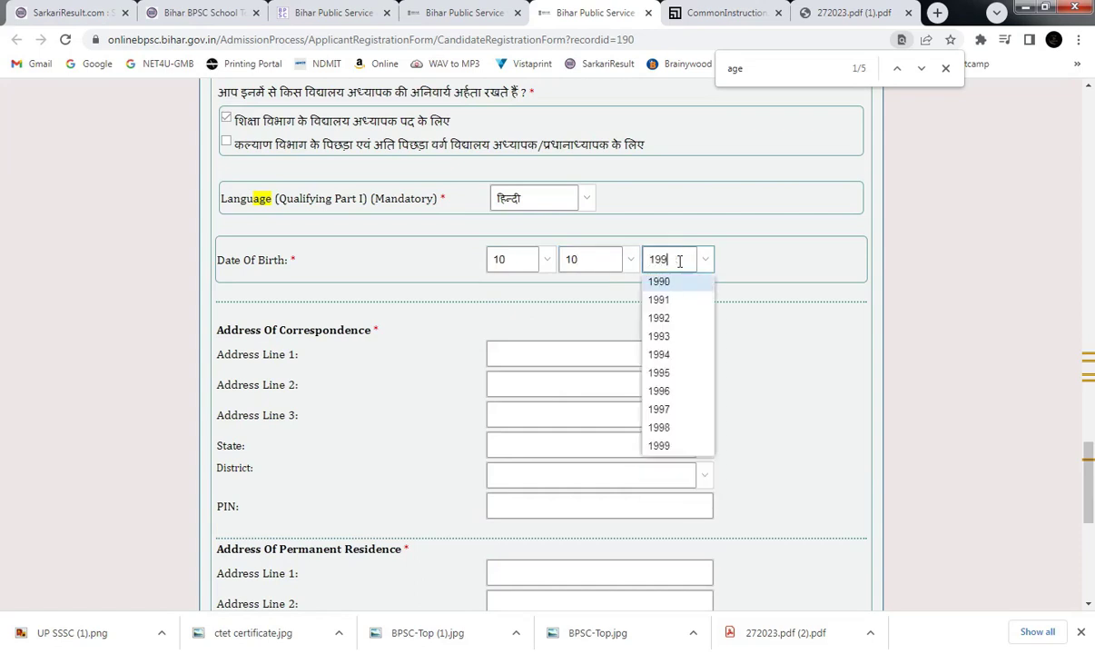
type("0")
left_click(654, 279)
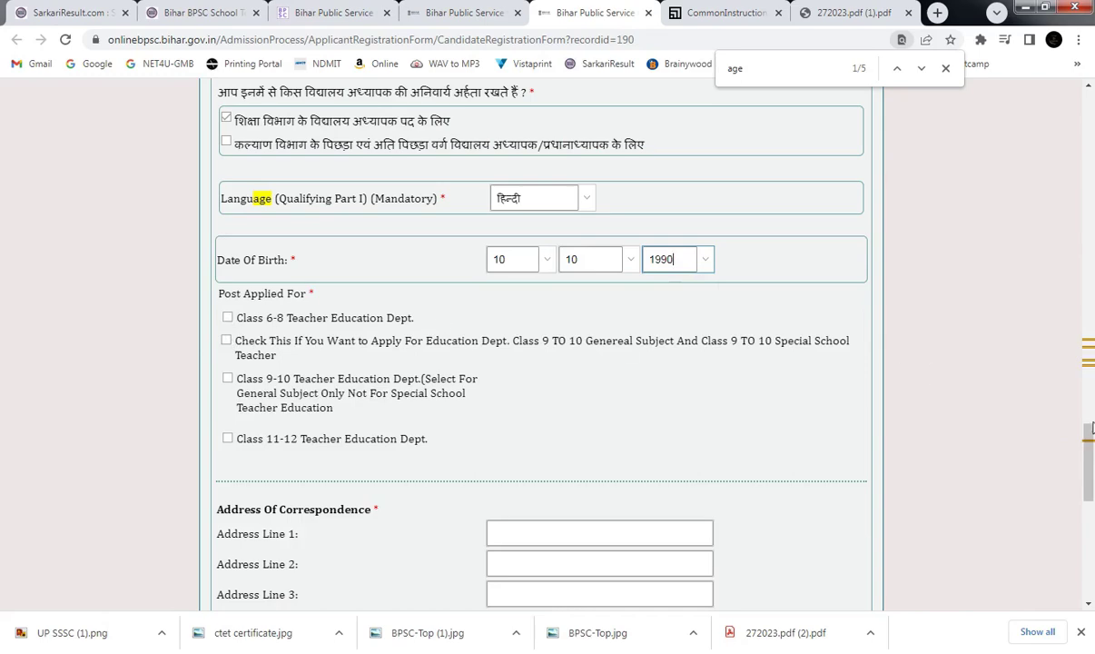
left_click_drag(1092, 428, 1091, 306)
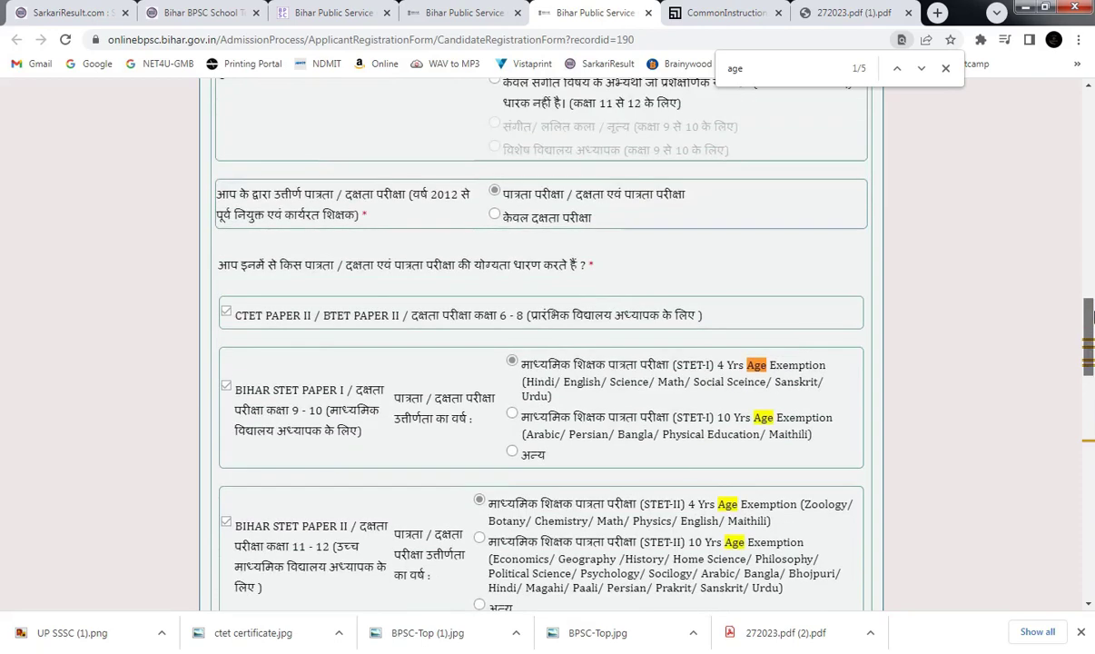
Untick BIHAR STET PAPER I and PAPER II, keeping only CTET Paper II claimed.
left_click(227, 388)
left_click(226, 522)
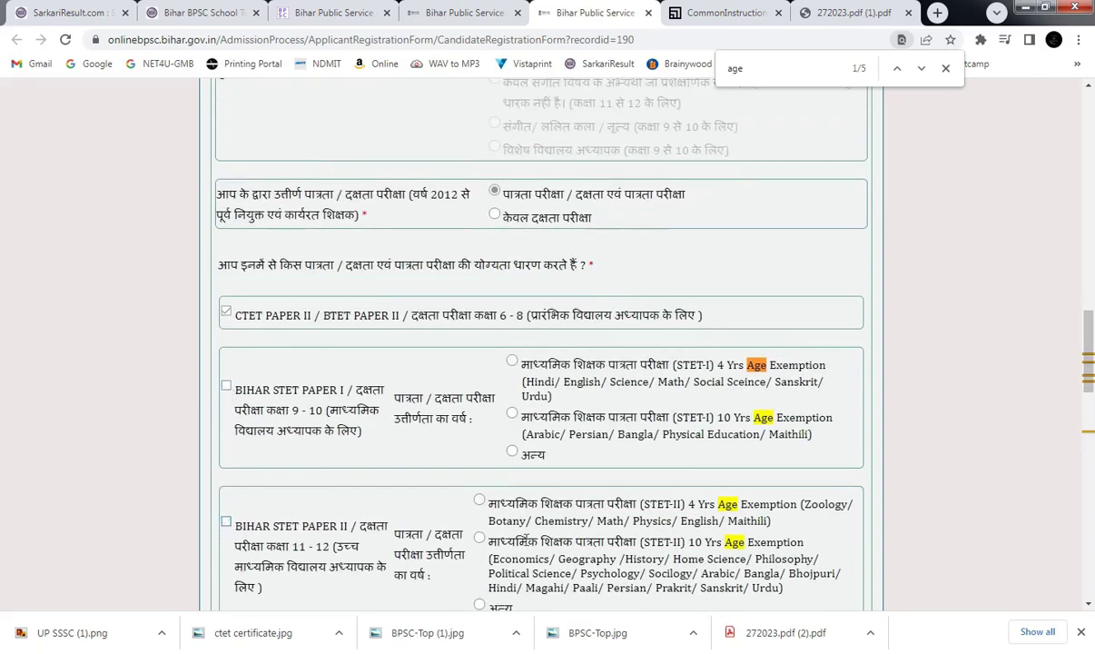
mouse_move(1090, 347)
left_mouse_down()
mouse_move(1089, 406)
mouse_move(1089, 349)
left_mouse_up()
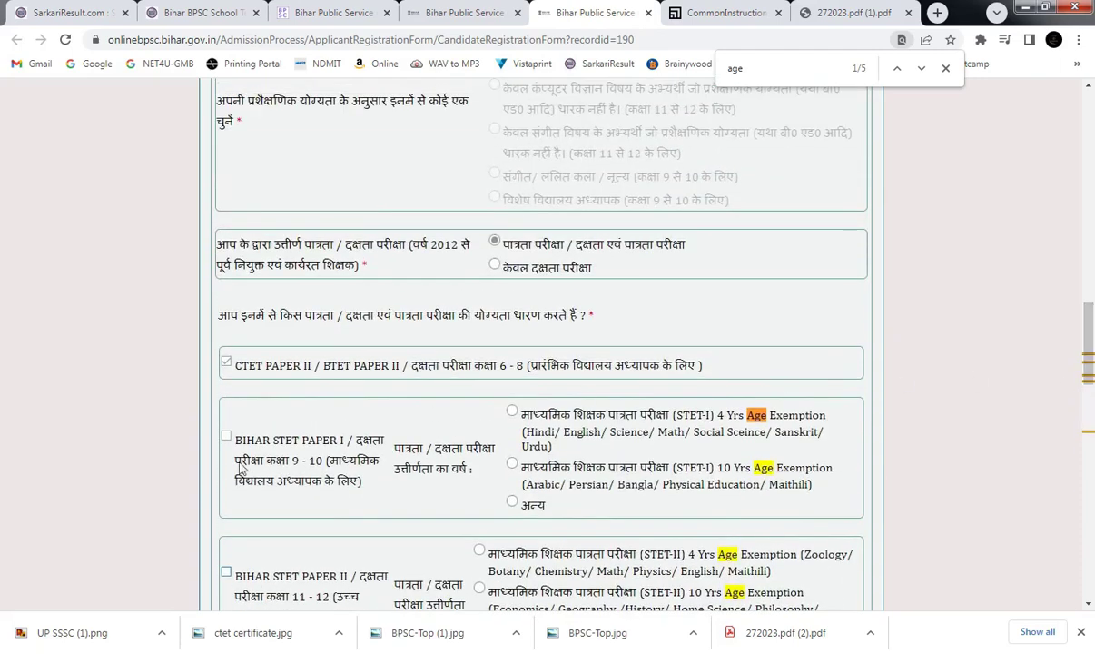
scroll(318, 382, "down", 1)
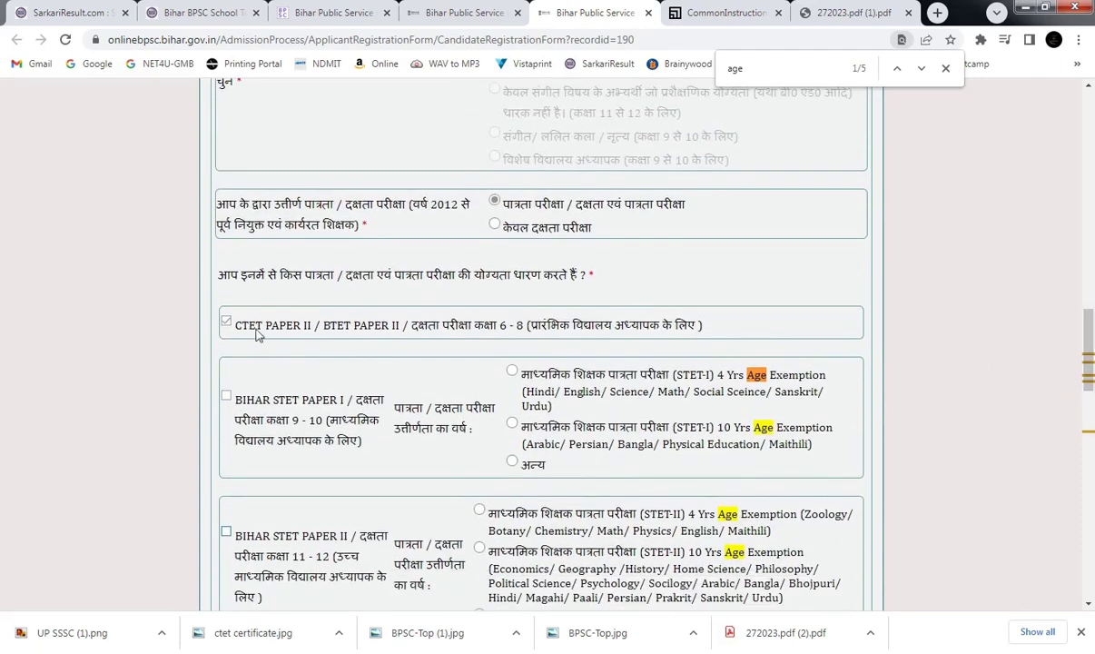
left_click_drag(1088, 345, 1092, 445)
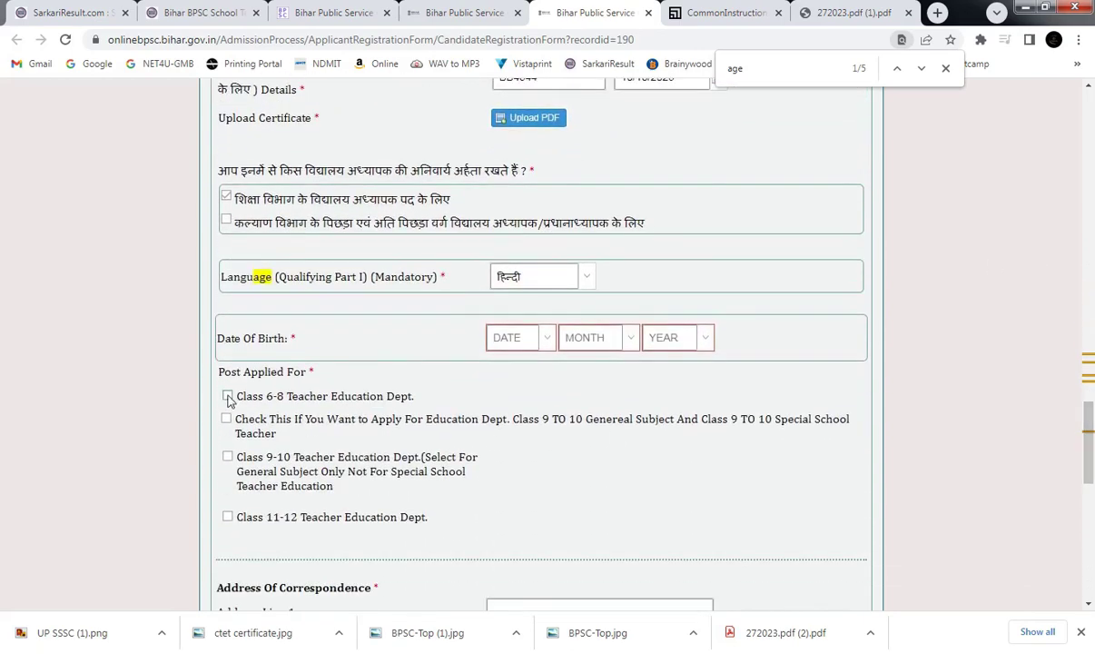
Apply for the Class 6-8 Teacher Education Dept. post and acknowledge the eligibility notice.
left_click(227, 396)
left_click(542, 514)
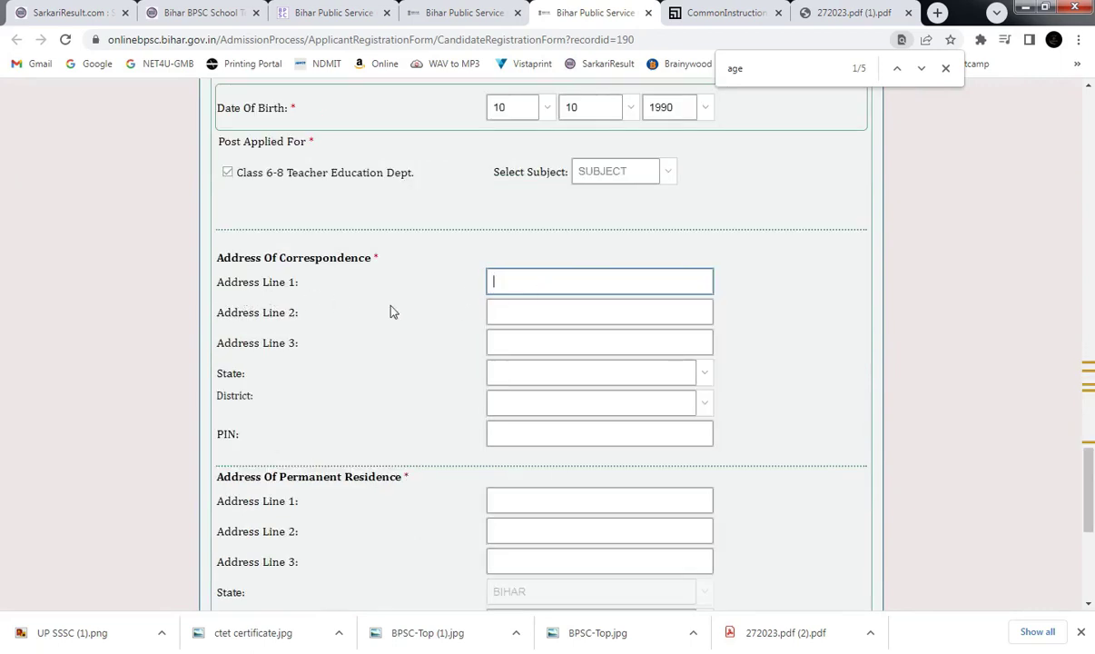
left_click_drag(272, 258, 345, 283)
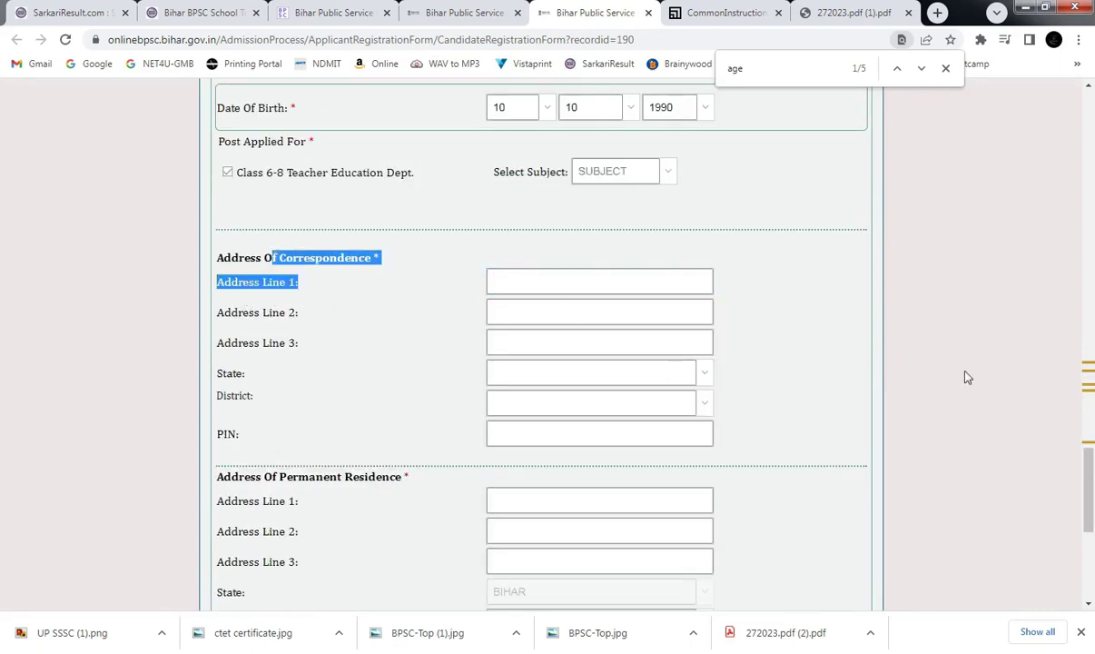
Move down past the correspondence address District field toward the Mobile/Mail Verification section.
scroll(752, 428, "down", 2)
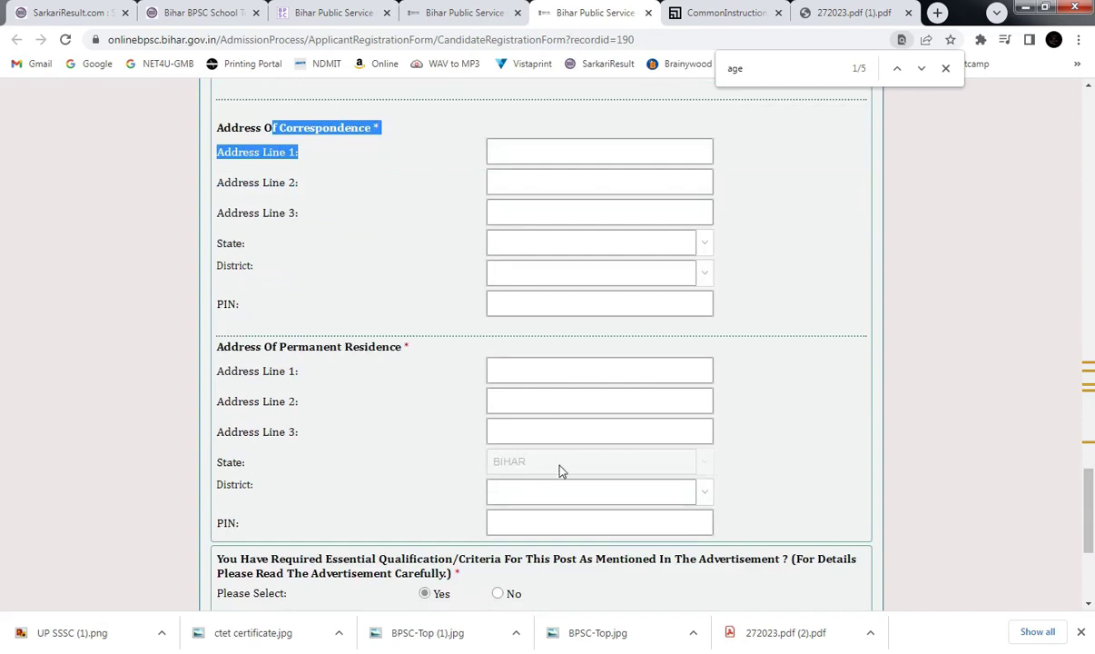
scroll(591, 393, "down", 1)
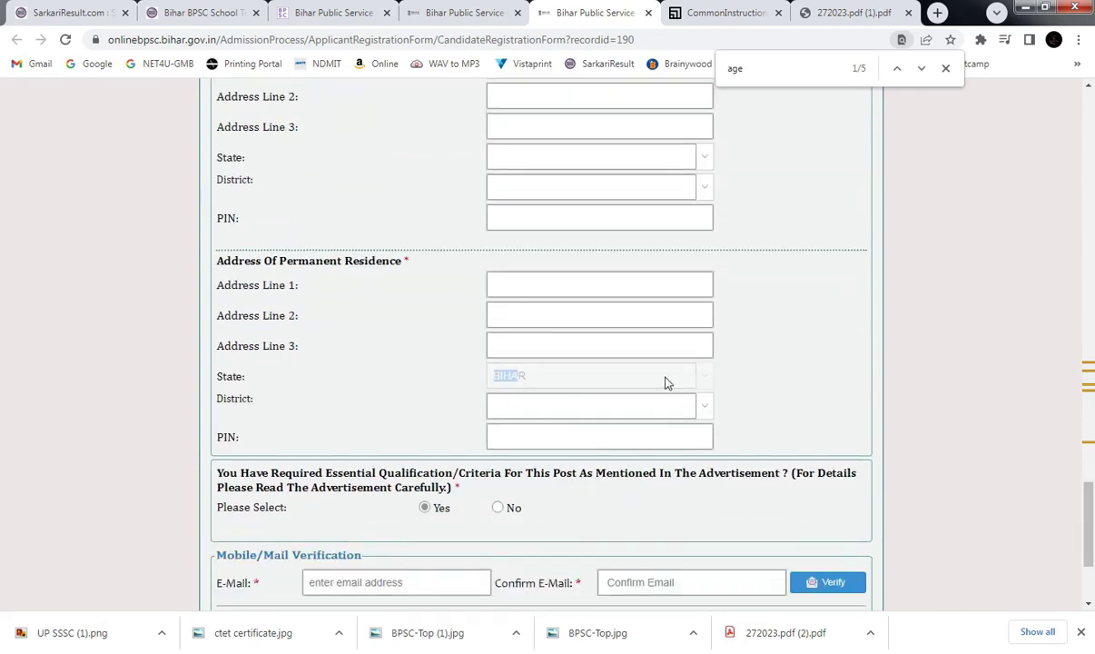
left_click(617, 186)
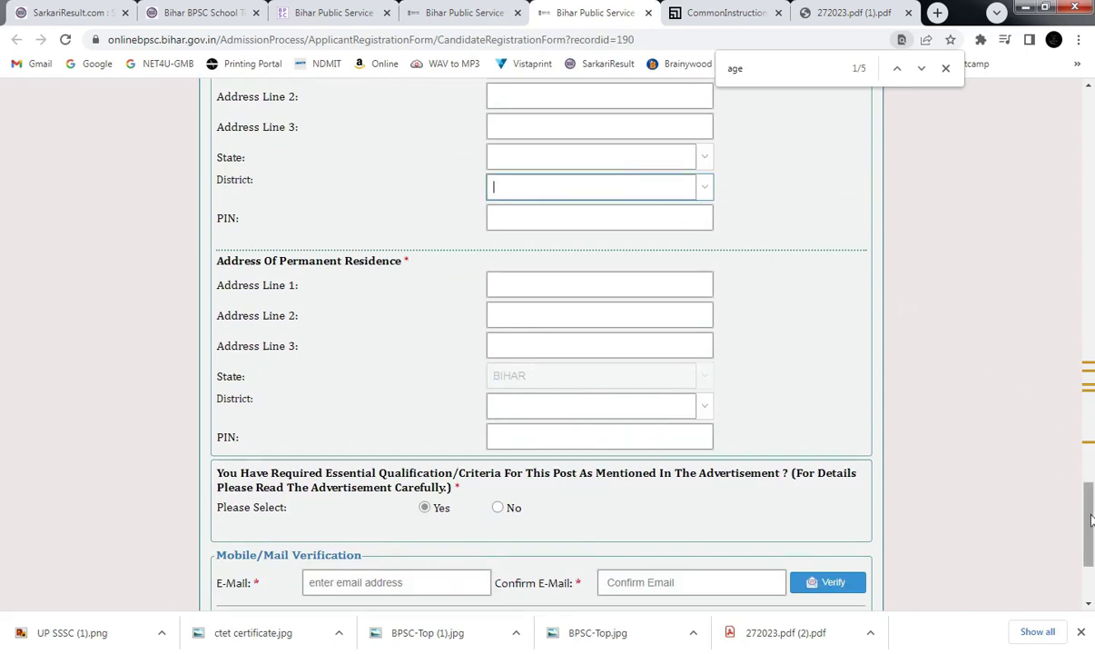
mouse_move(1090, 520)
left_mouse_down()
mouse_move(1091, 537)
mouse_move(1092, 523)
left_mouse_up()
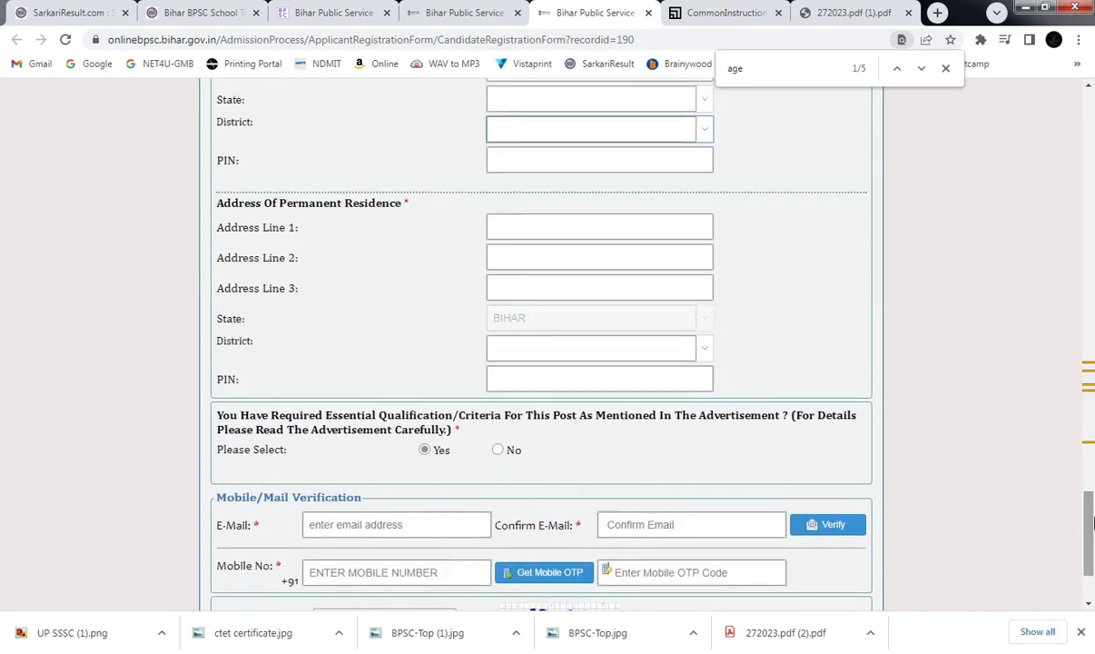
scroll(1092, 523, "down", 2)
Visit the E-mail, Confirm E-mail and Mobile No fields, then start typing the captcha code.
left_click(358, 391)
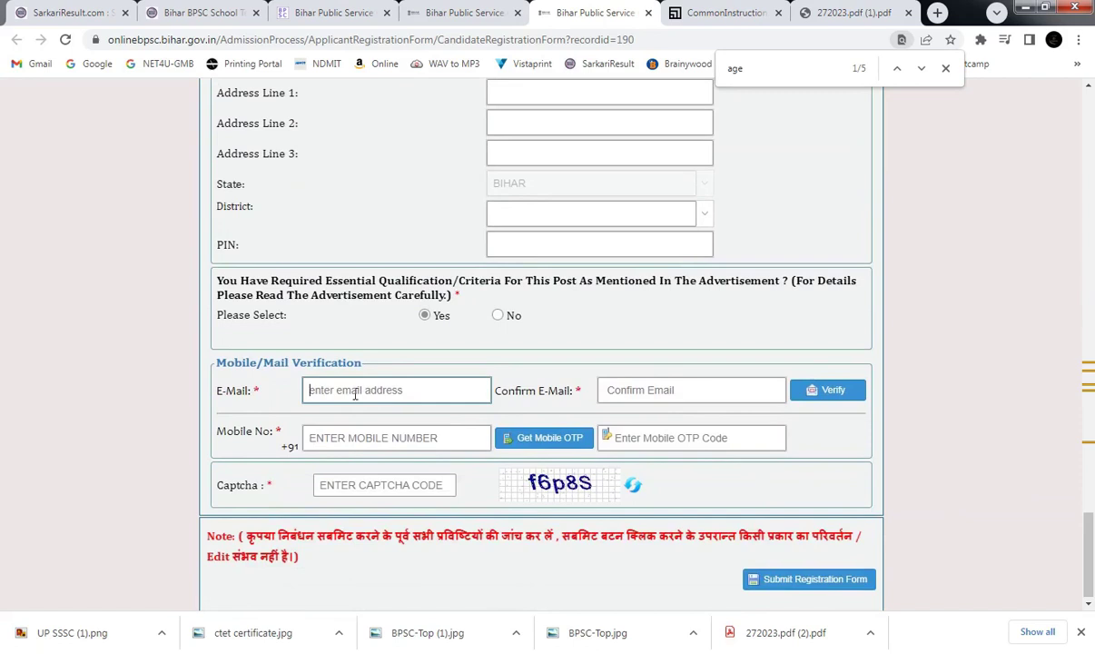
left_click(674, 386)
left_click(332, 388)
left_click(397, 440)
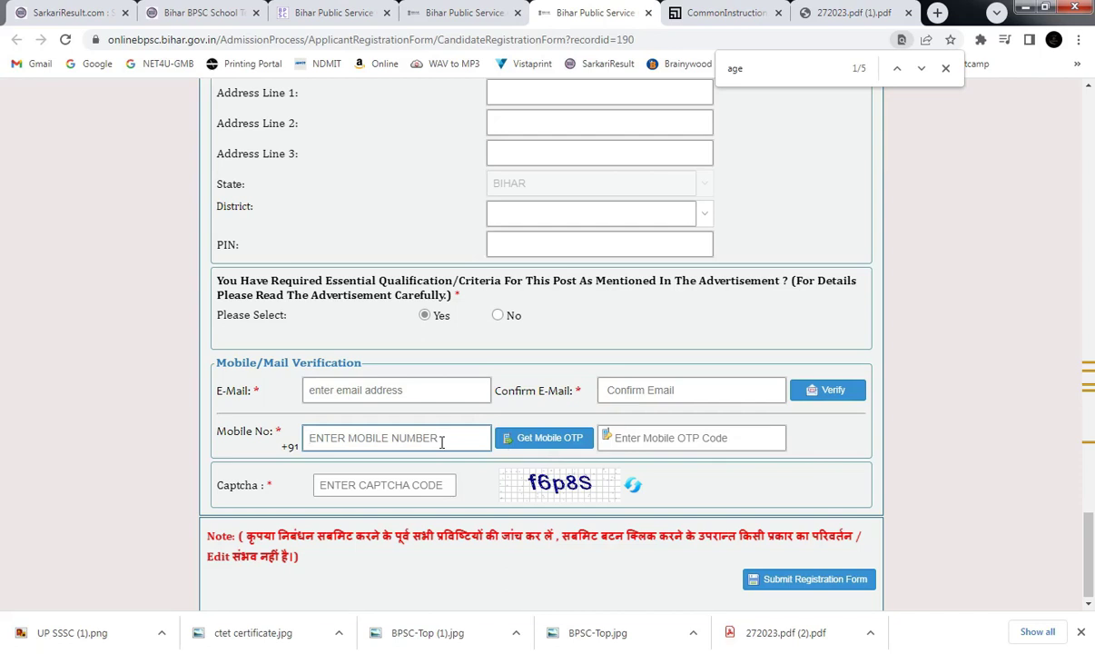
left_click(410, 493)
type("f")
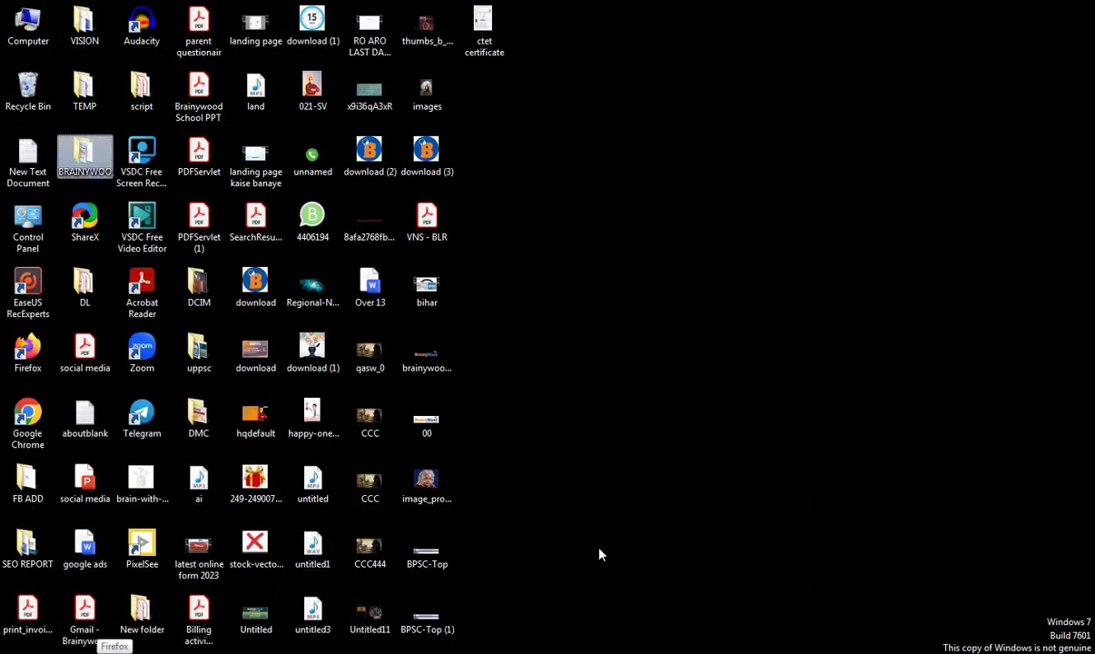
Open the bihar video from the desktop, pause it, then resume playback.
key("b")
key("Return")
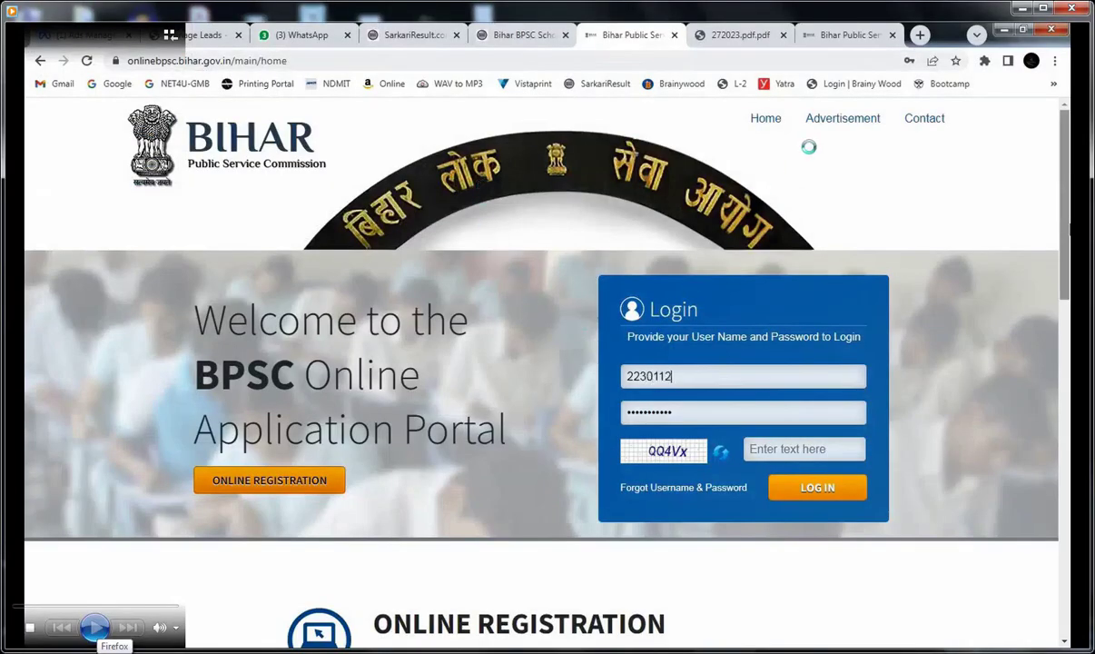
left_click(548, 628)
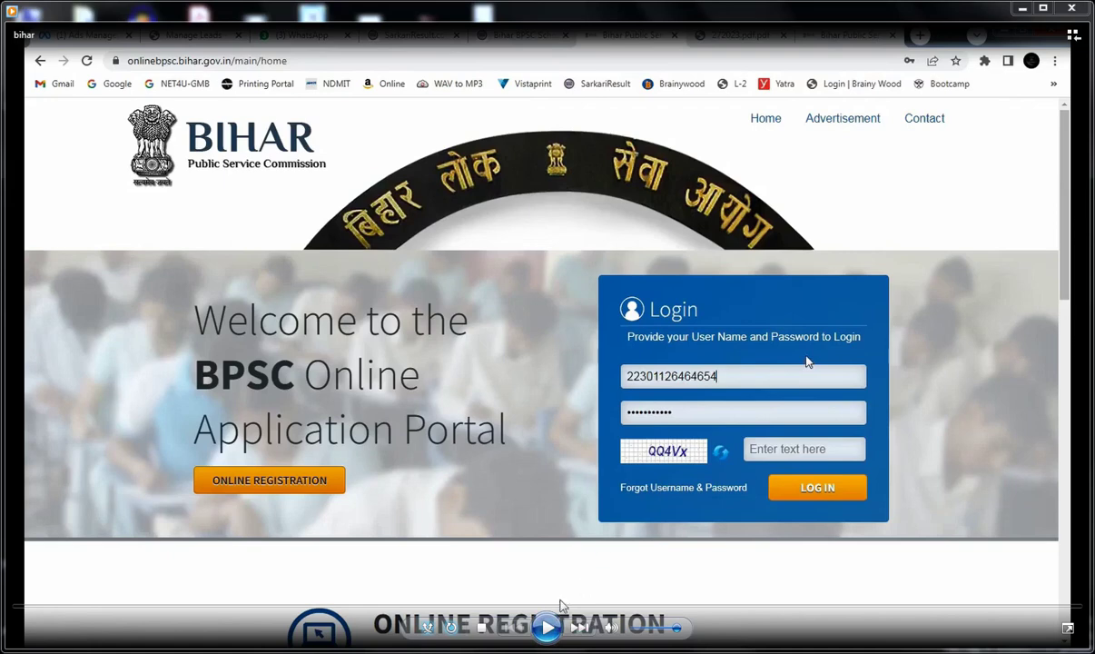
left_click(547, 627)
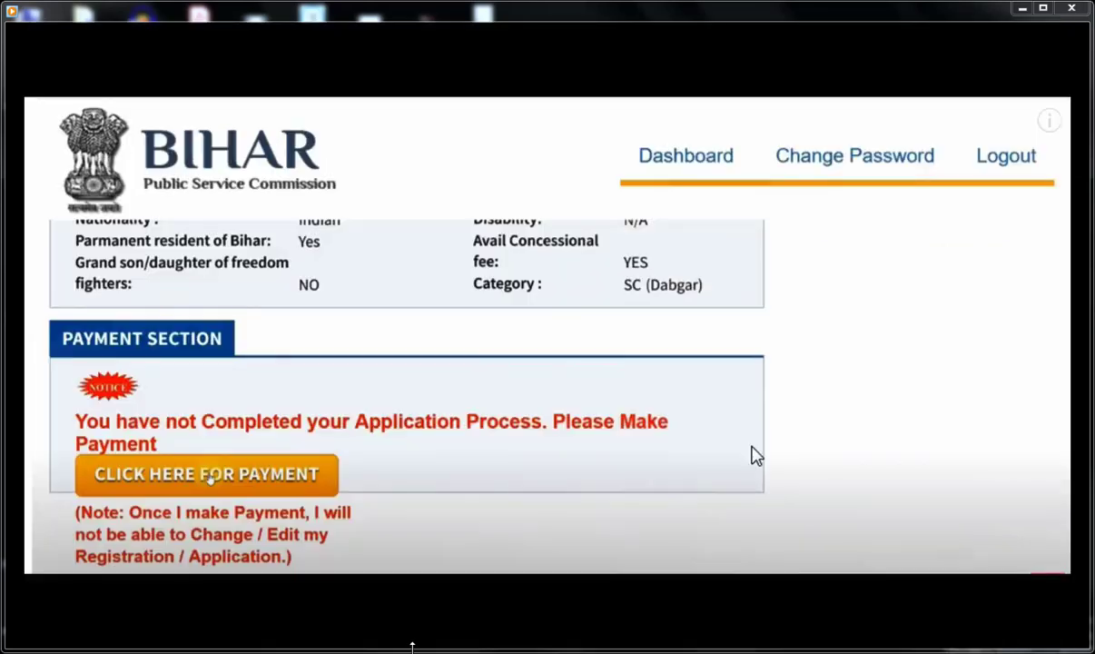
mouse_move(377, 646)
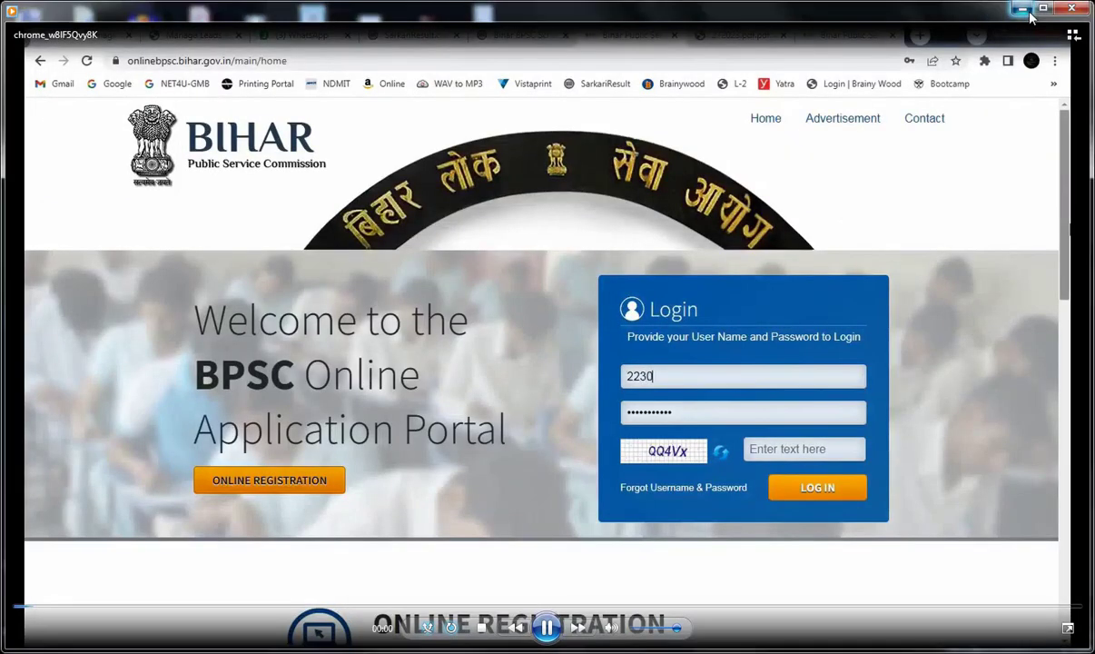
Refresh the desktop and confirm in Properties that ctet certificate is a 604 KB JPEG.
left_click(1021, 9)
right_click(549, 121)
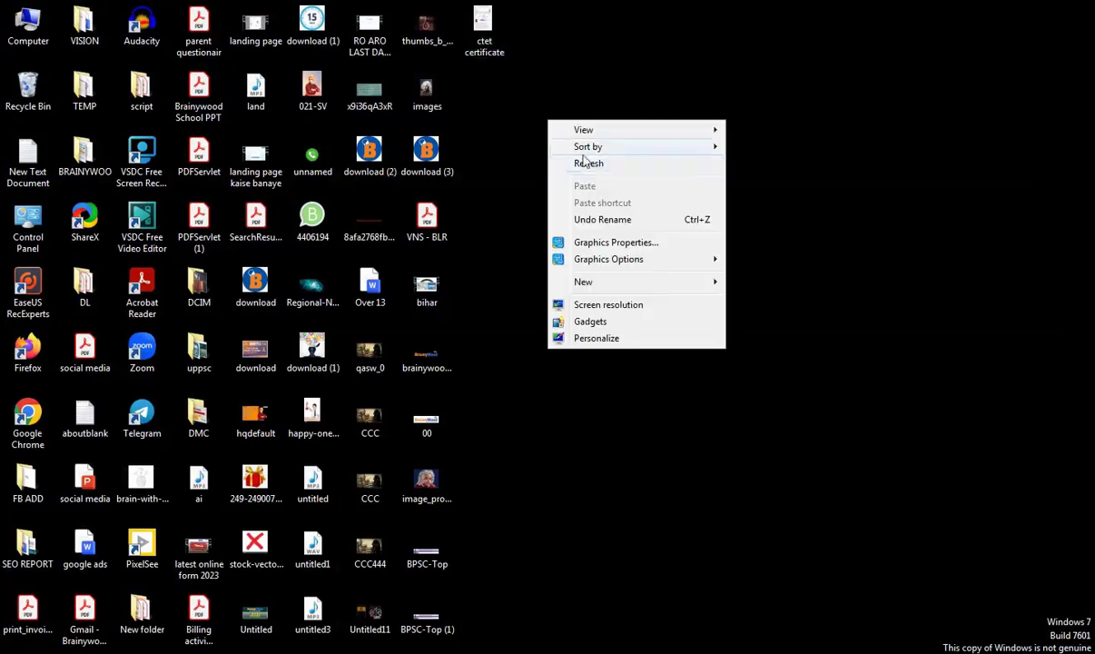
left_click(601, 165)
double_click(482, 28)
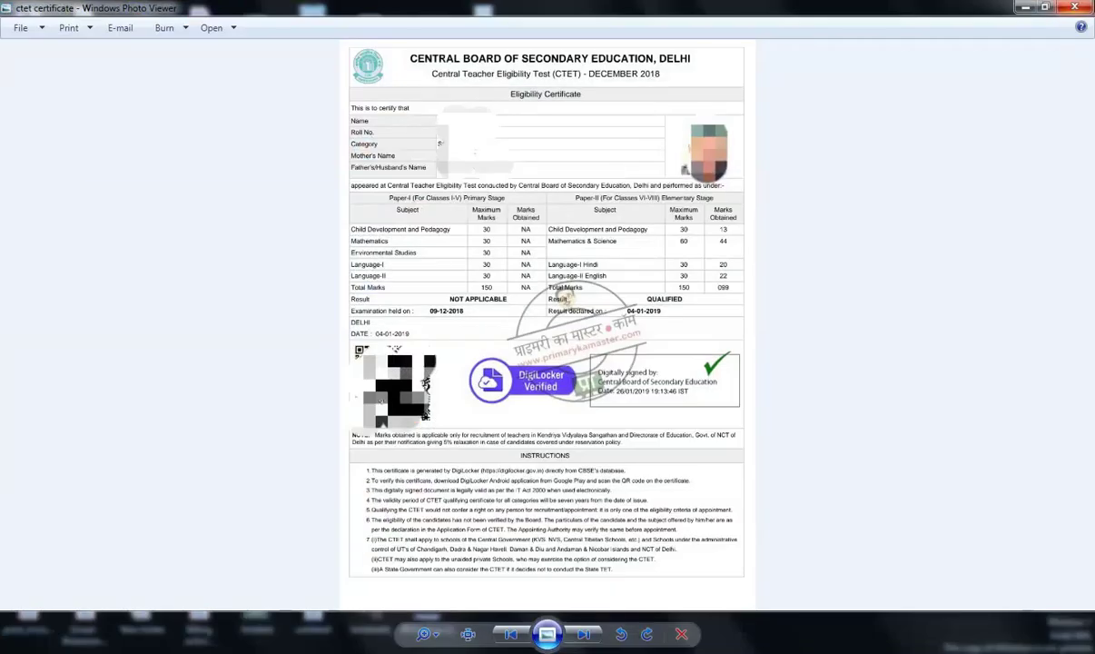
left_click(1024, 7)
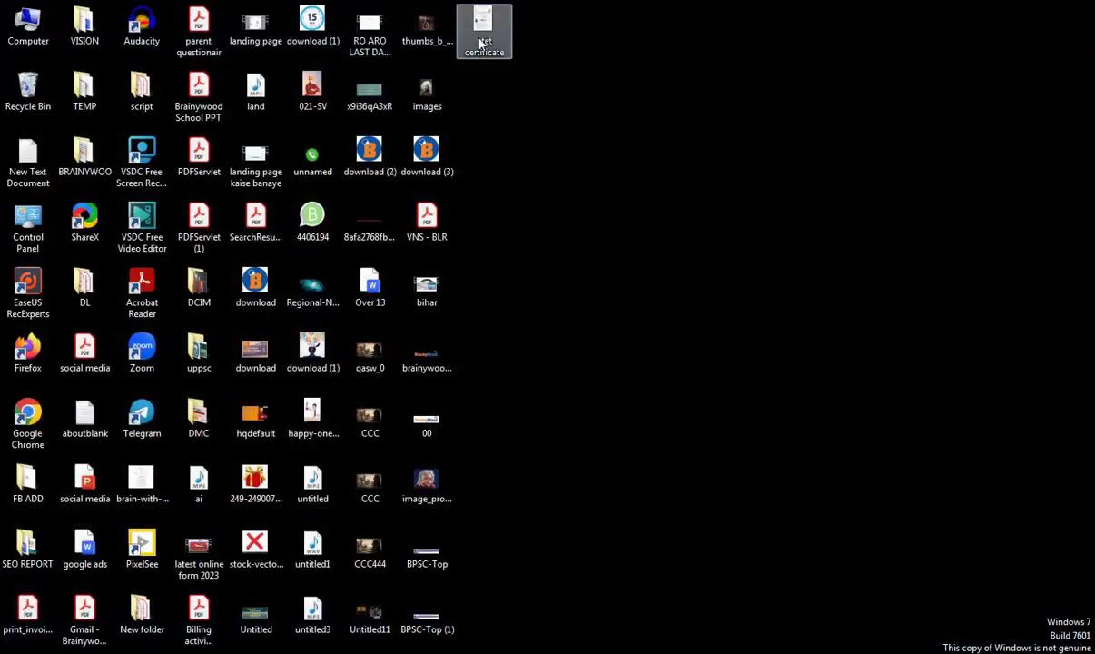
right_click(482, 27)
left_click(545, 474)
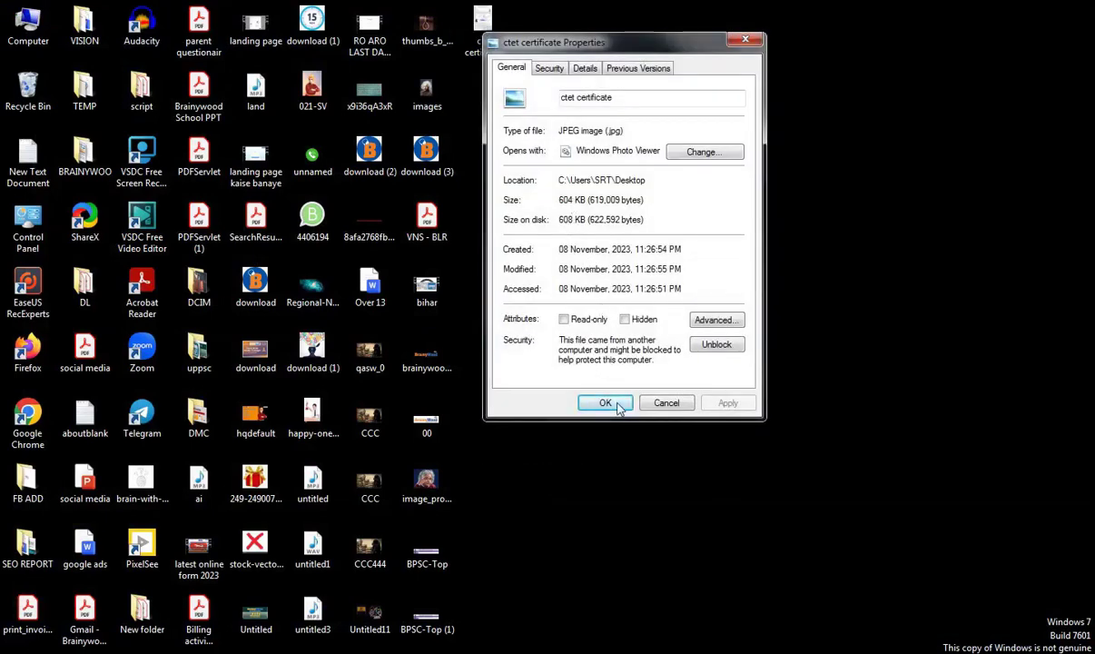
left_click(617, 403)
Open the ctet certificate with Microsoft Office Picture Manager.
right_click(490, 50)
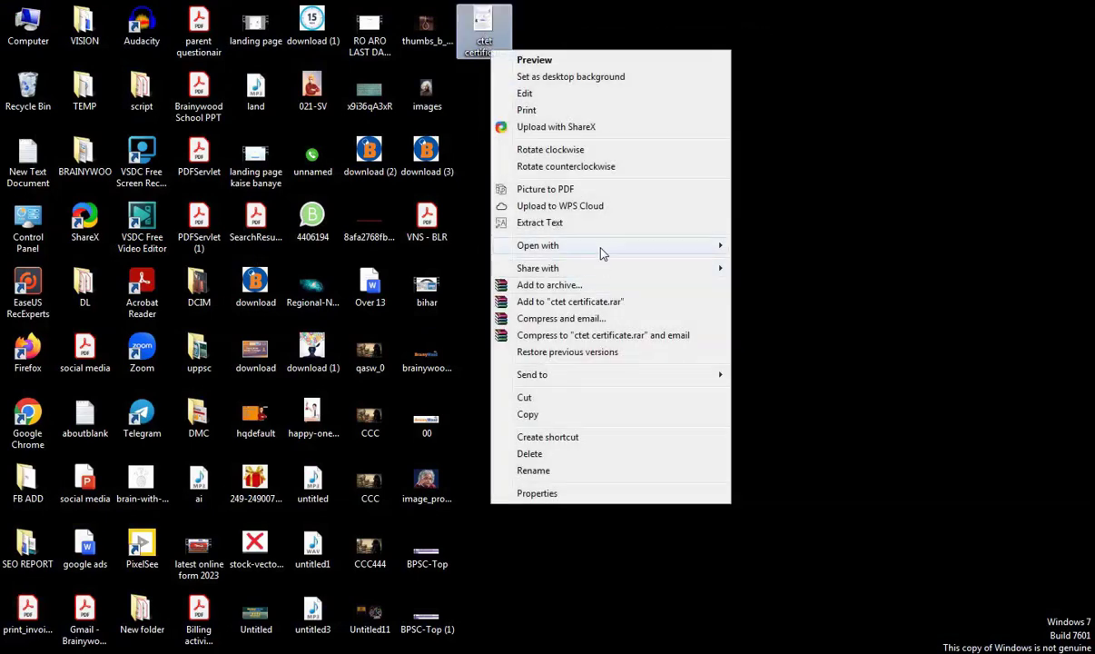
mouse_move(599, 250)
left_click(790, 264)
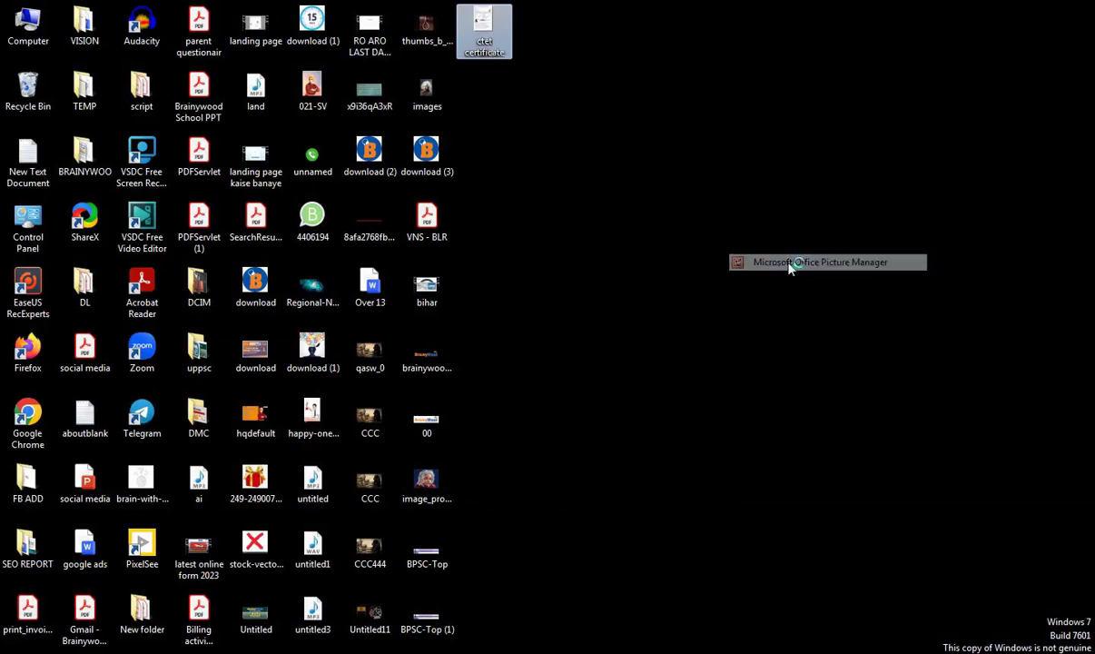
Compress the ctet certificate for Documents, reducing it to 314 KB.
left_click(410, 46)
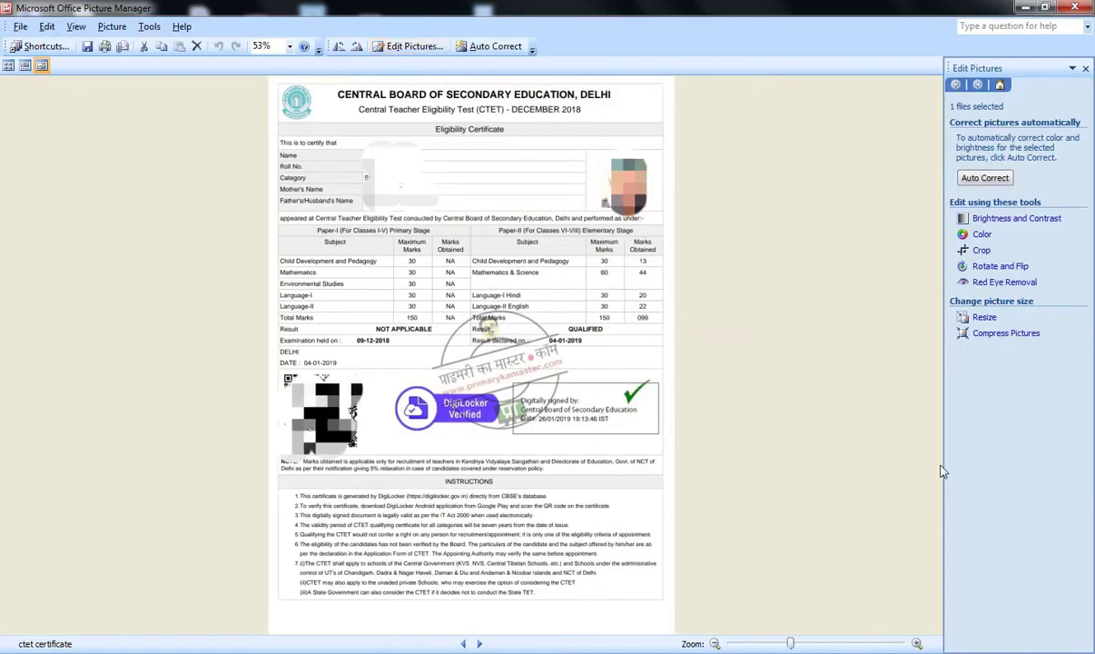
left_click(995, 335)
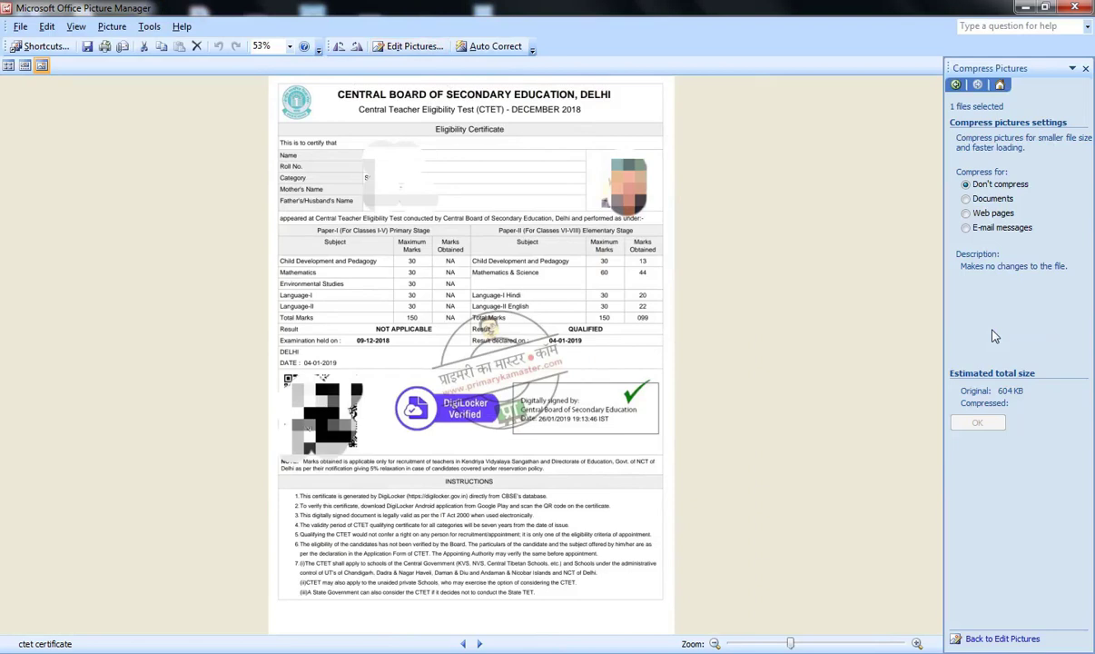
left_click(992, 198)
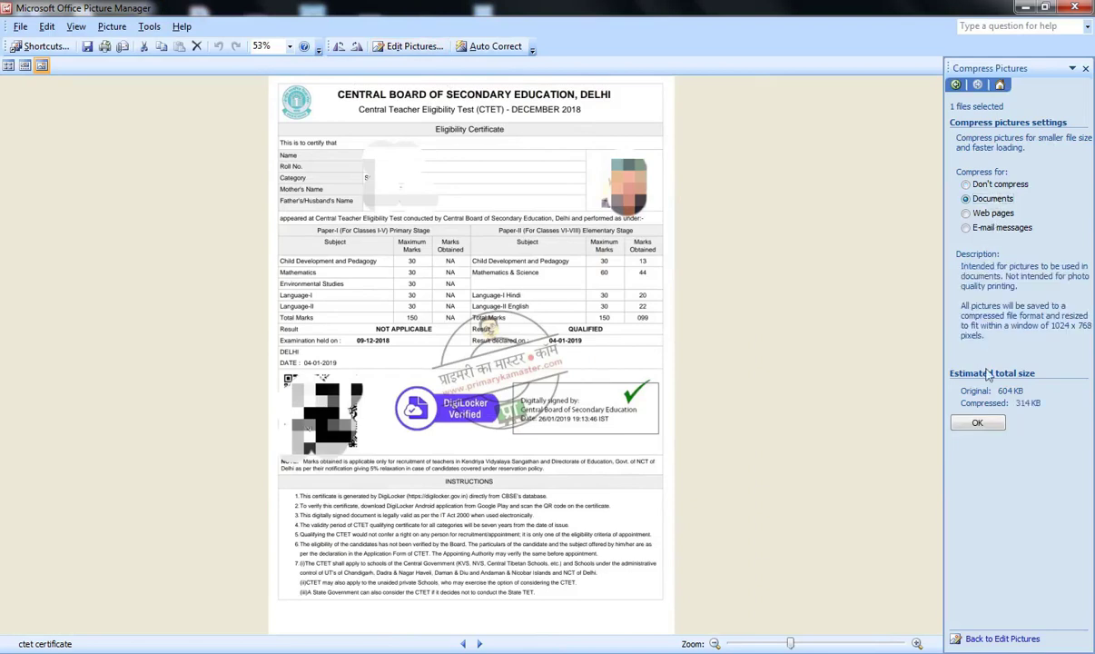
left_click(981, 427)
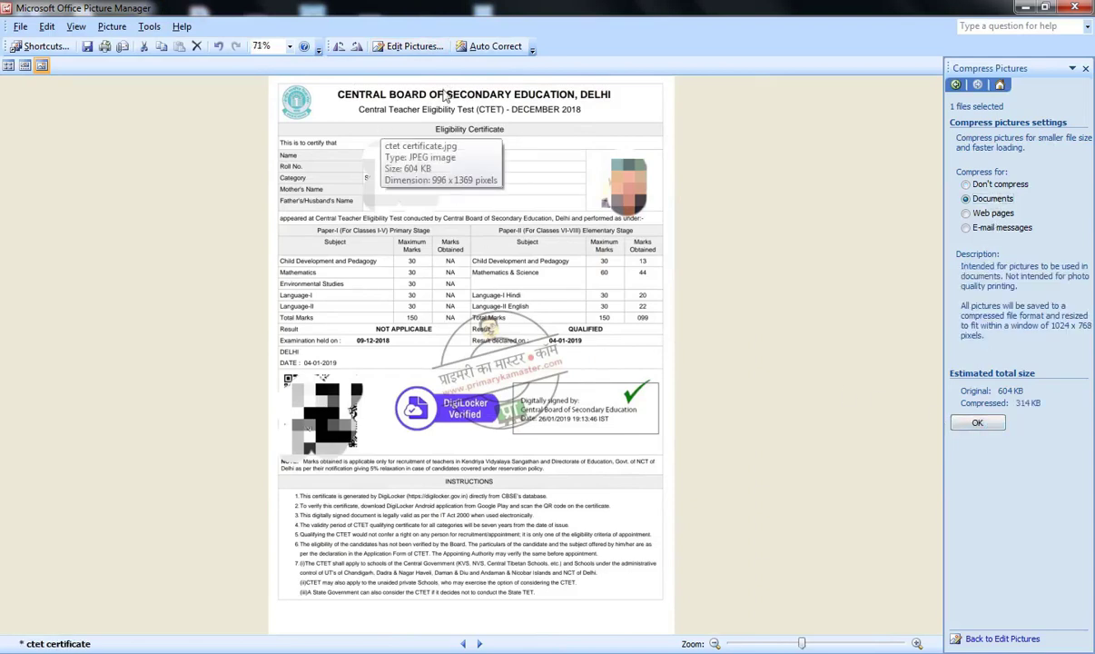
Resize the certificate with the Document - Large preset and save it.
left_click(429, 50)
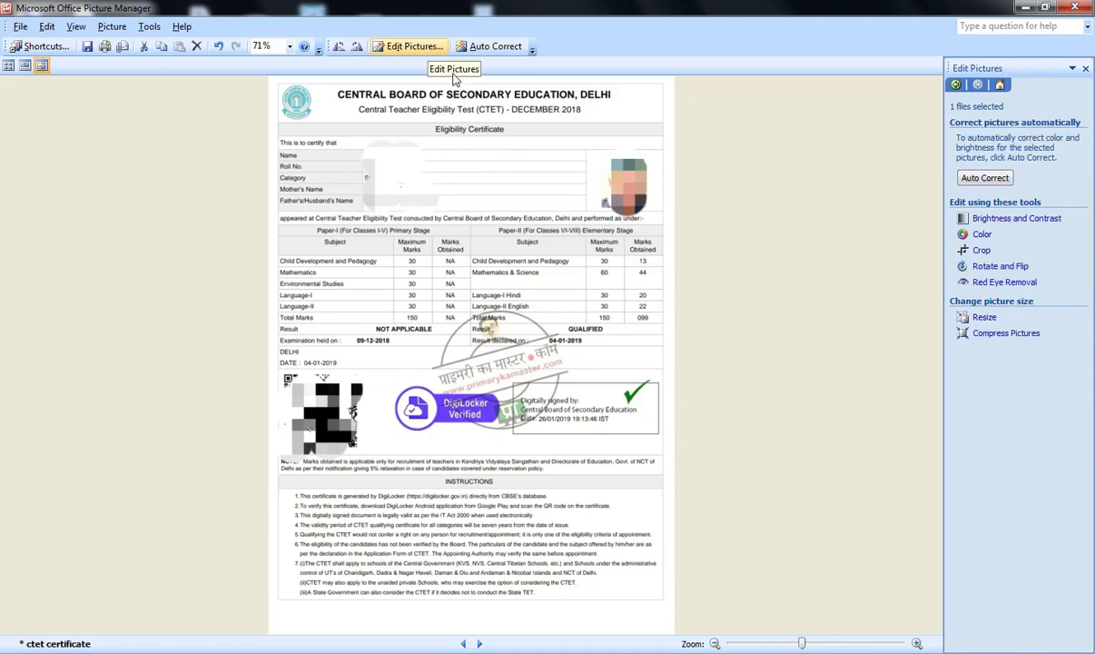
left_click(964, 320)
left_click(1023, 184)
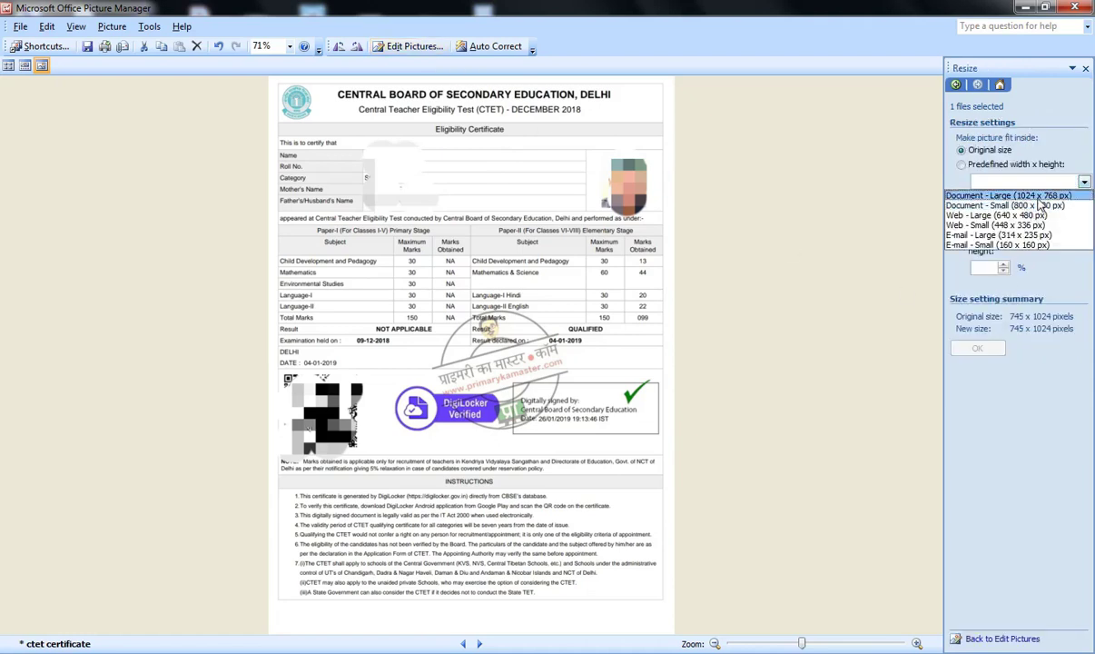
left_click(1008, 195)
left_click(977, 348)
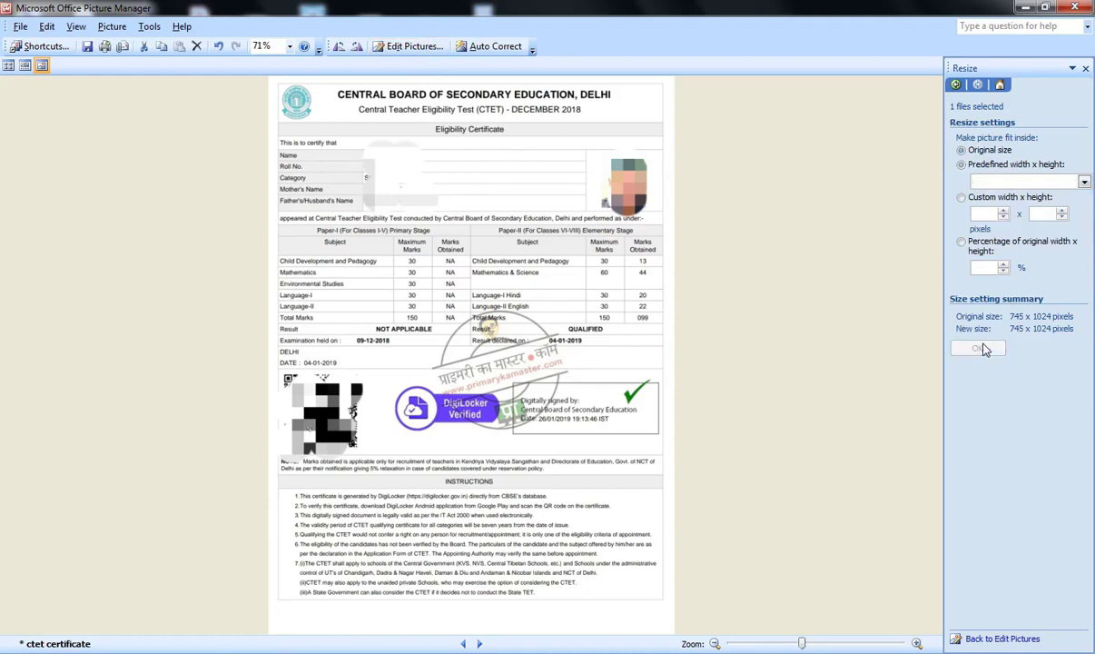
left_click(88, 49)
Resize to 582 x 800, then to 466 x 640 pixels, saving each time, and close Picture Manager.
left_click(1084, 182)
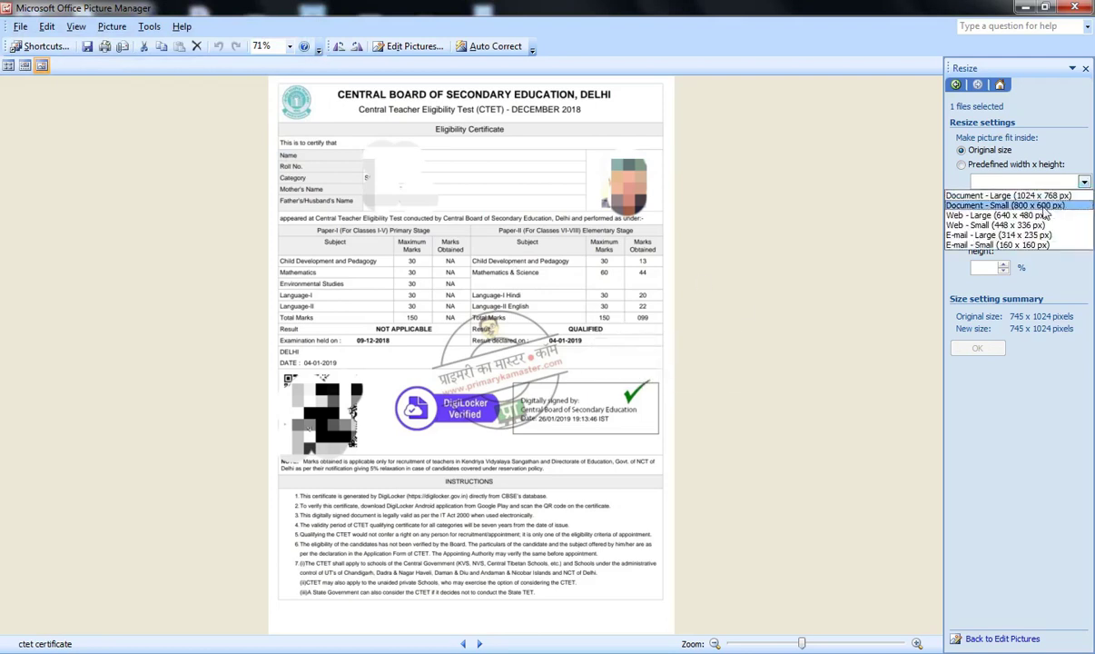
left_click(1008, 205)
left_click(965, 352)
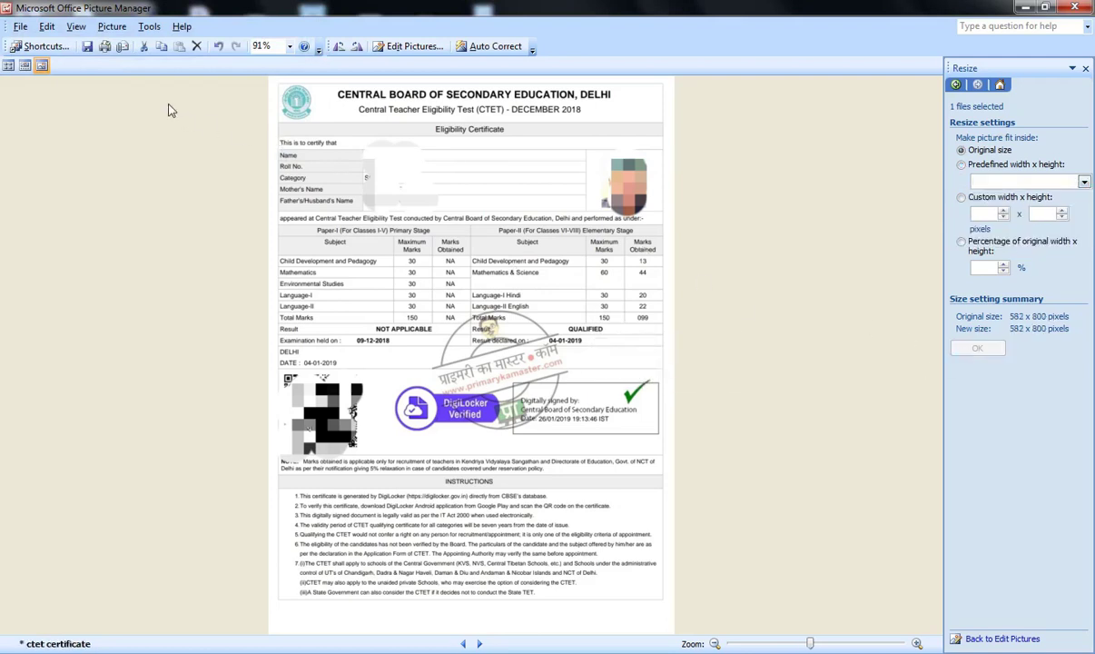
left_click(88, 46)
left_click(1030, 182)
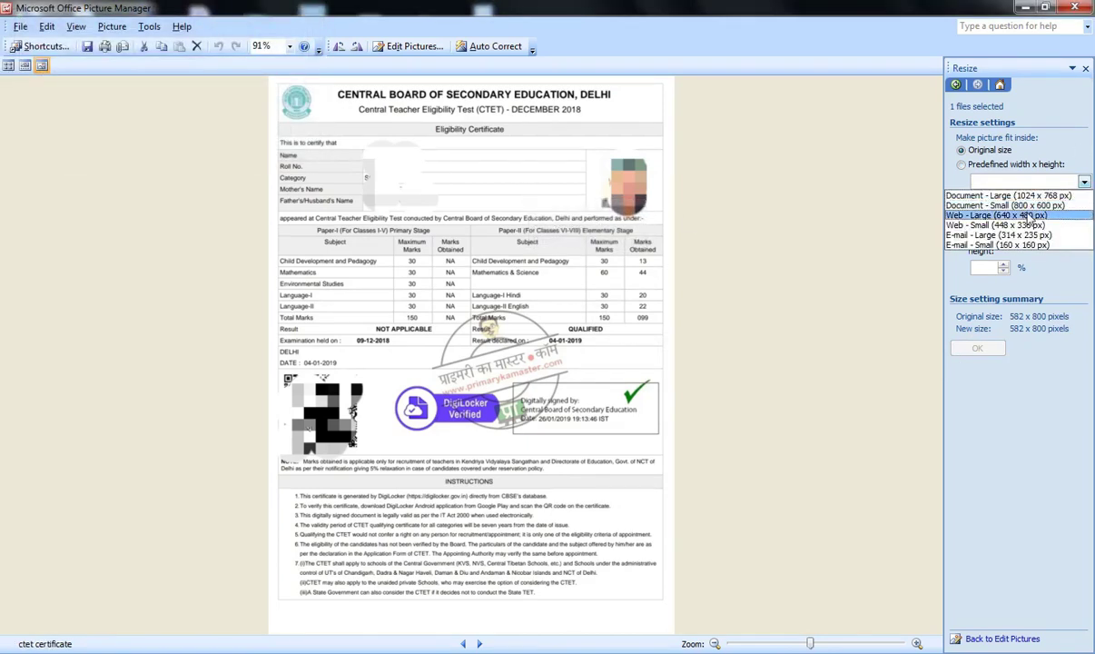
left_click(1028, 216)
left_click(975, 348)
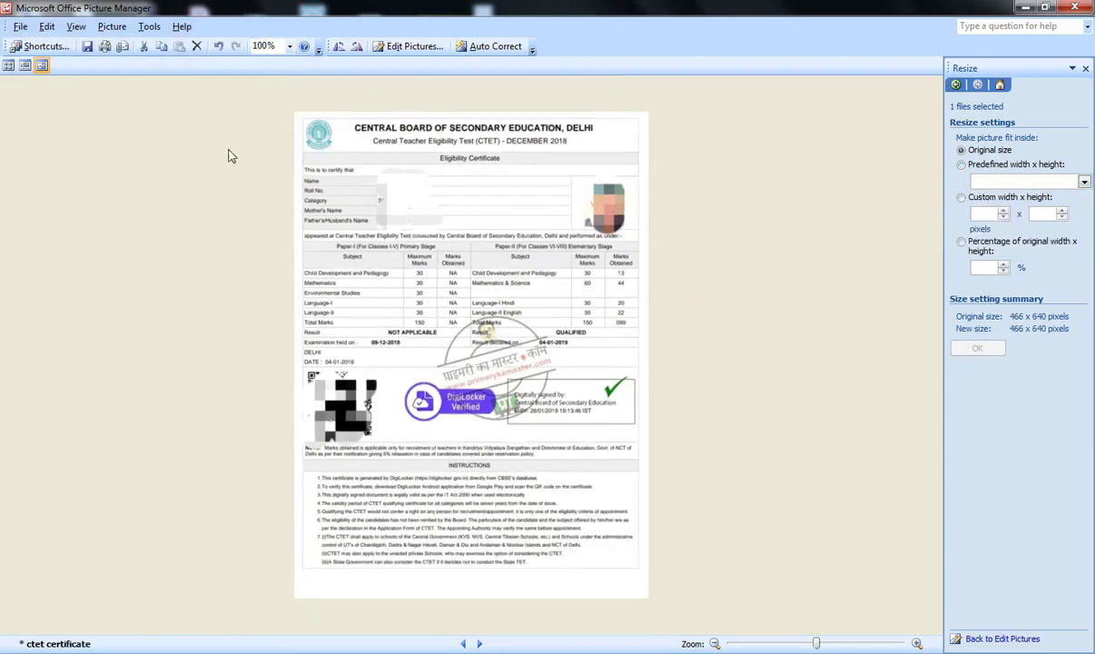
left_click(88, 47)
left_click(1074, 7)
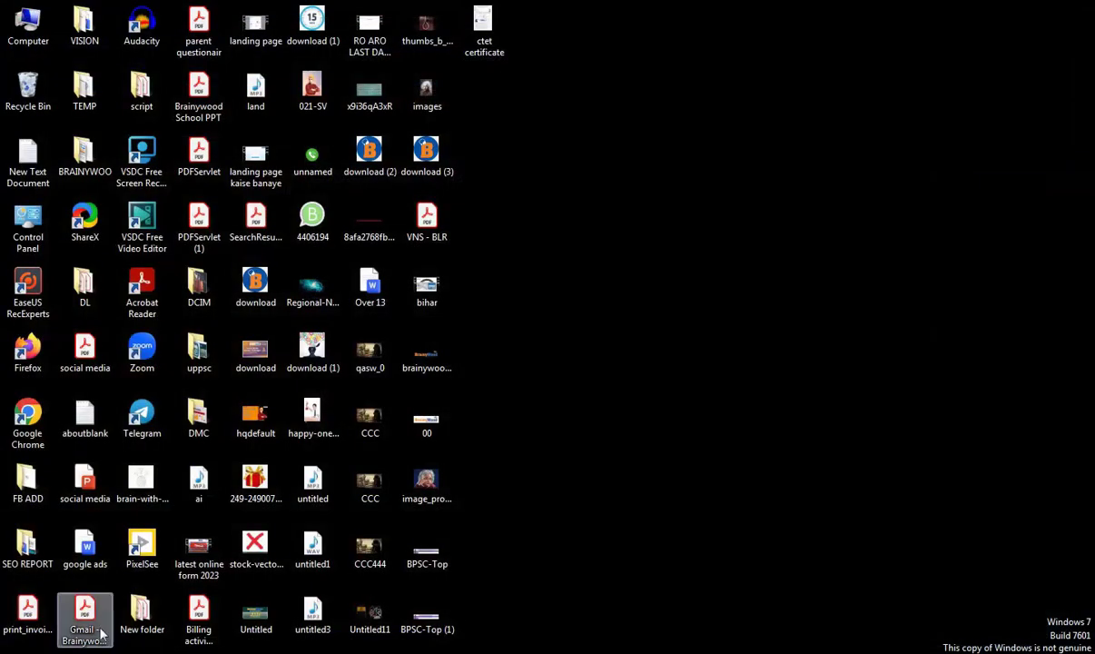
In a new tab, search 'jpg to pdf' and open iLovePDF's JPG to PDF converter.
left_click(160, 652)
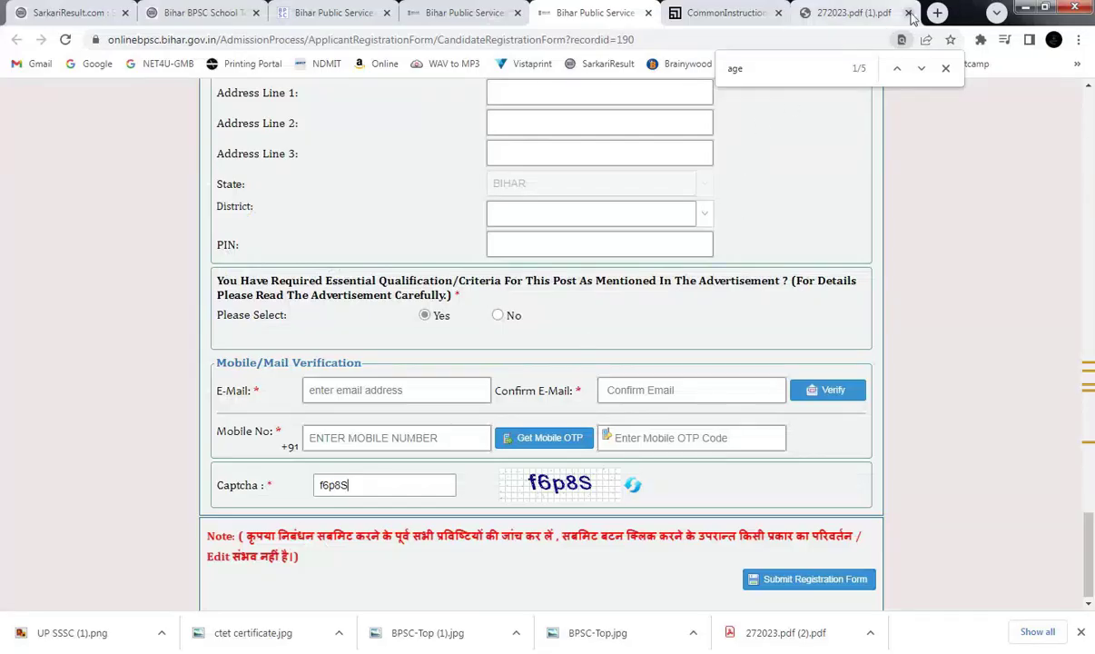
key("ctrl+t")
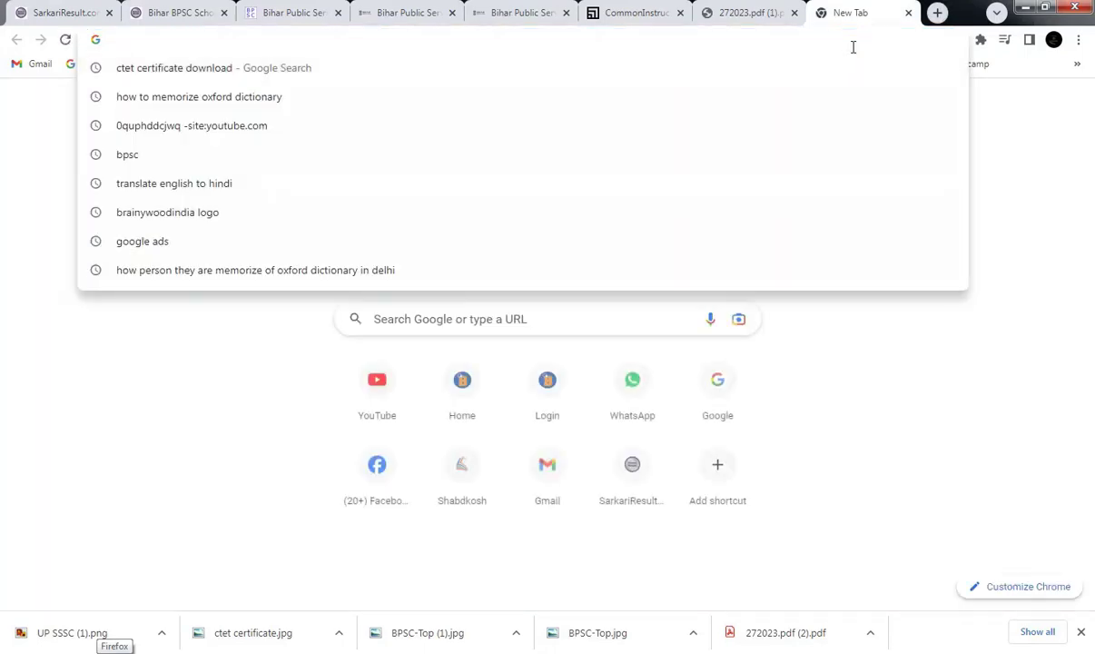
type("p")
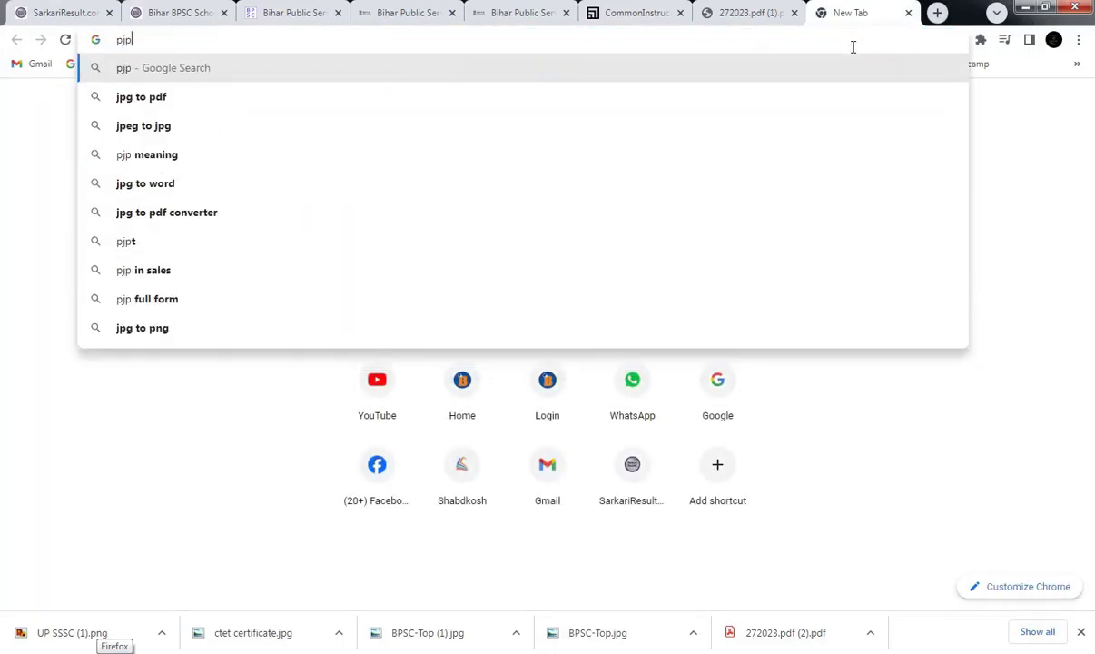
key("BackSpace")
type("j")
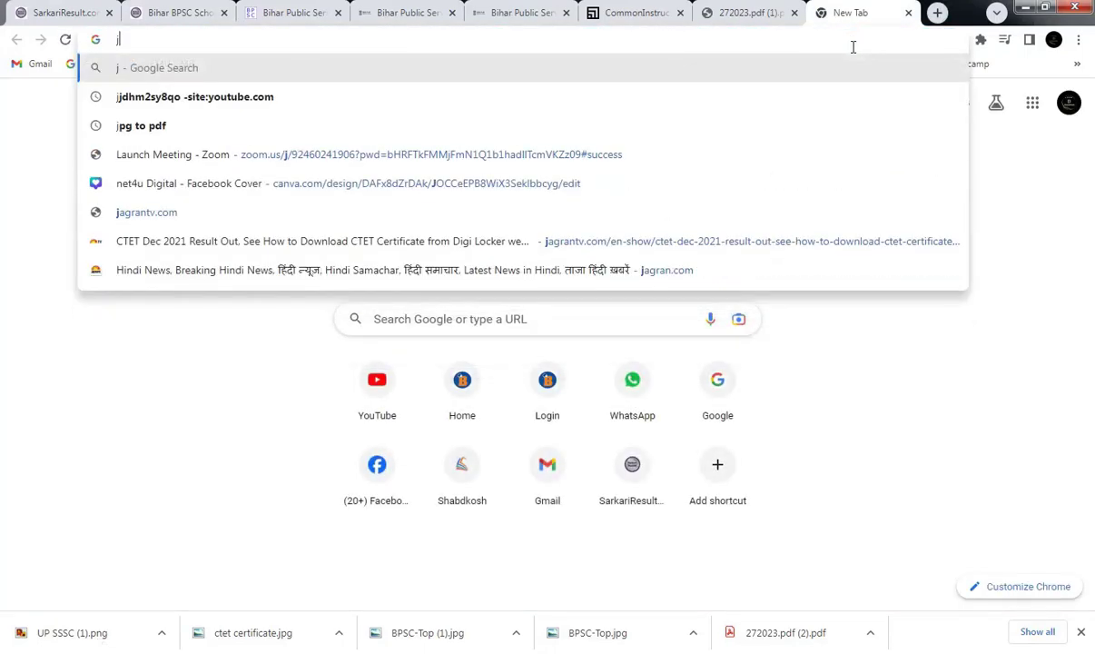
key("Down")
key("Down")
key("Return")
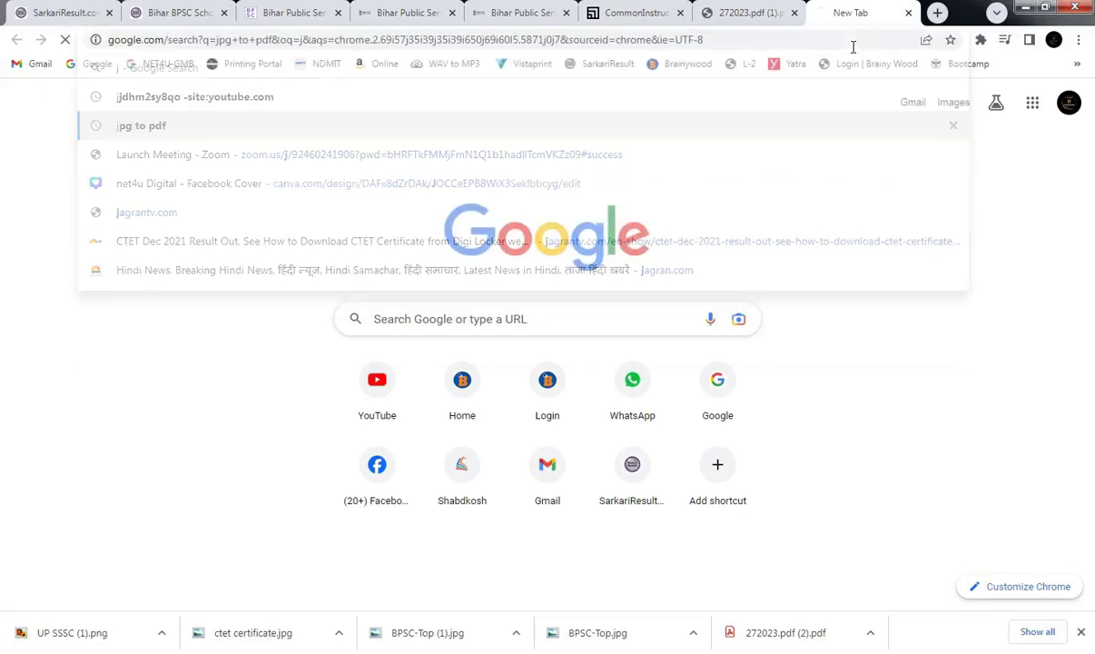
left_click(205, 247)
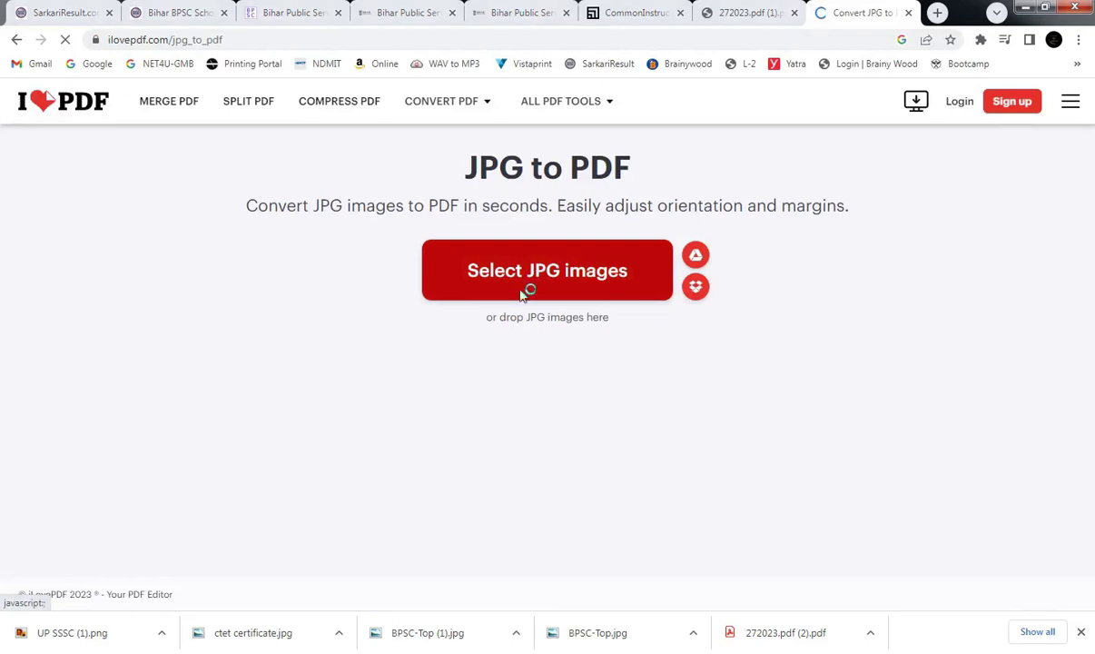
Load the ctet certificate image into the converter.
left_click(501, 276)
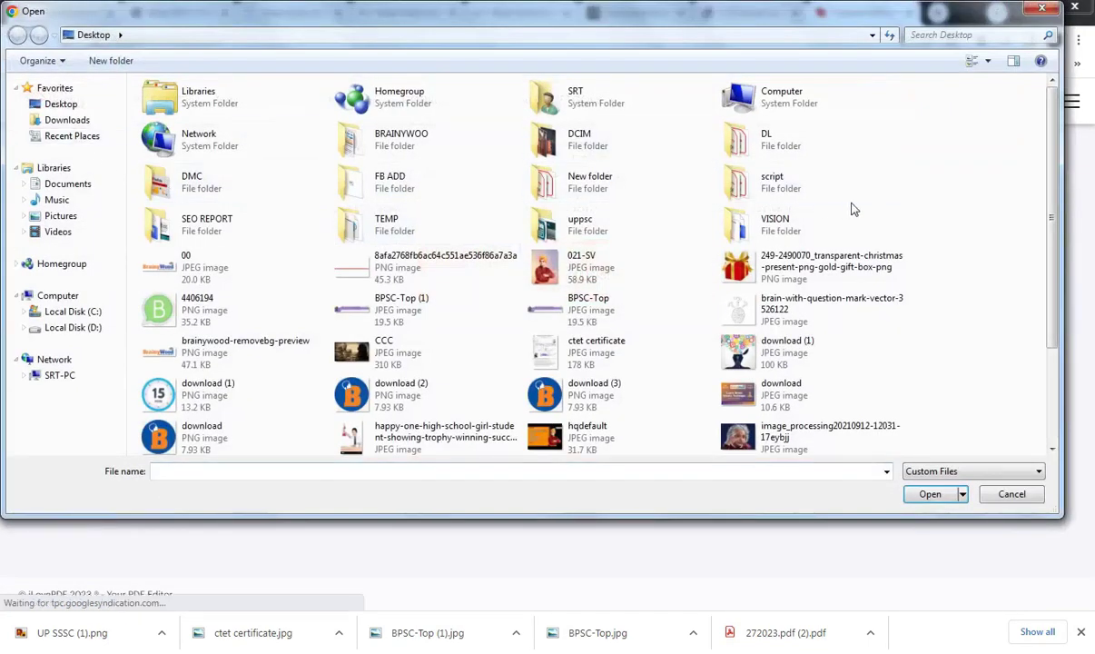
type("ccc")
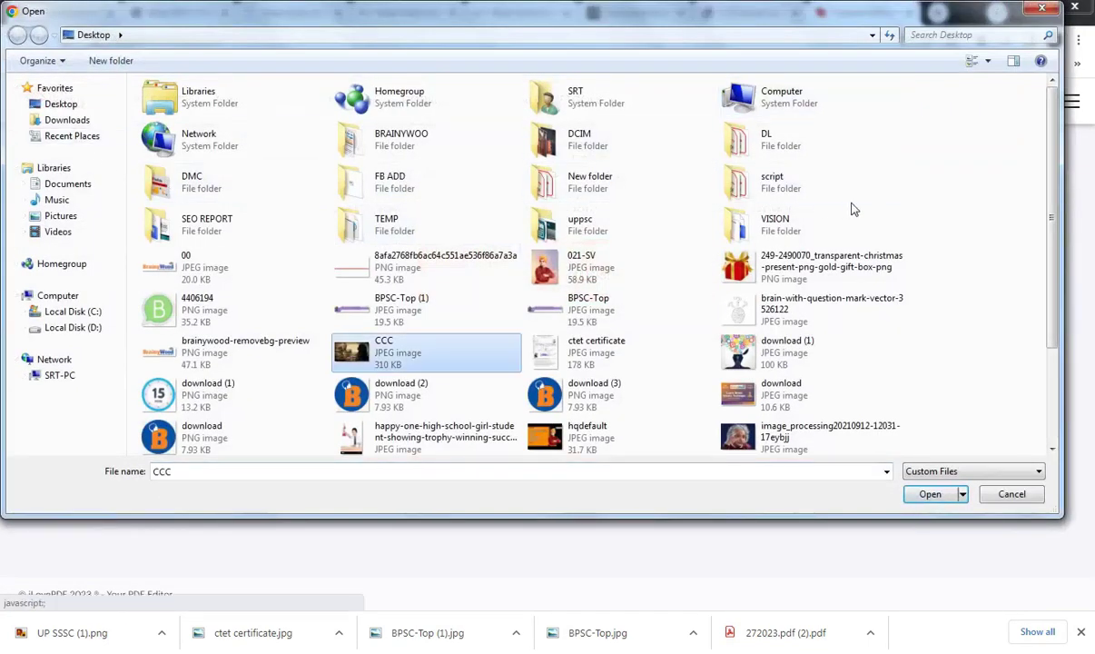
double_click(604, 351)
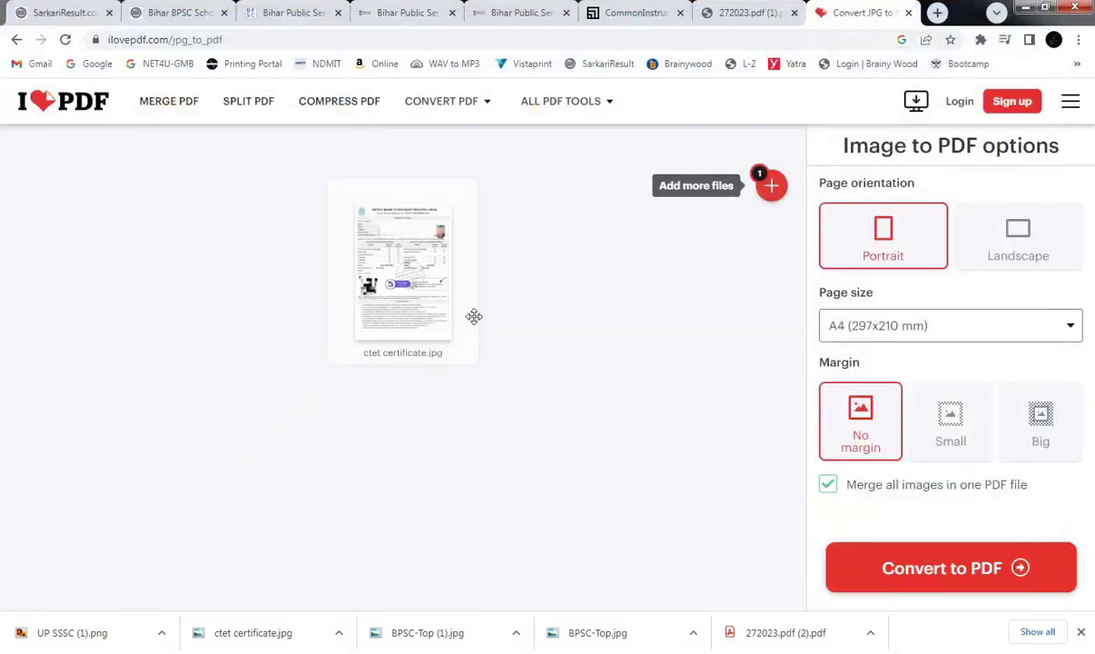
Convert the certificate to PDF, download it, and show it in its folder.
left_click(950, 567)
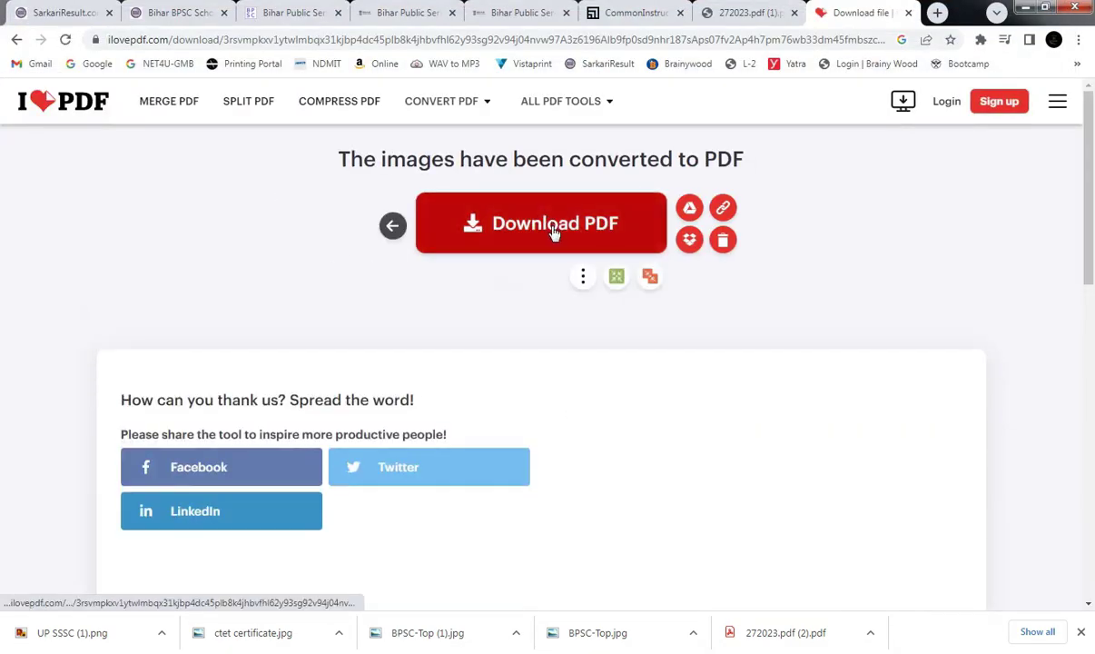
left_click(557, 231)
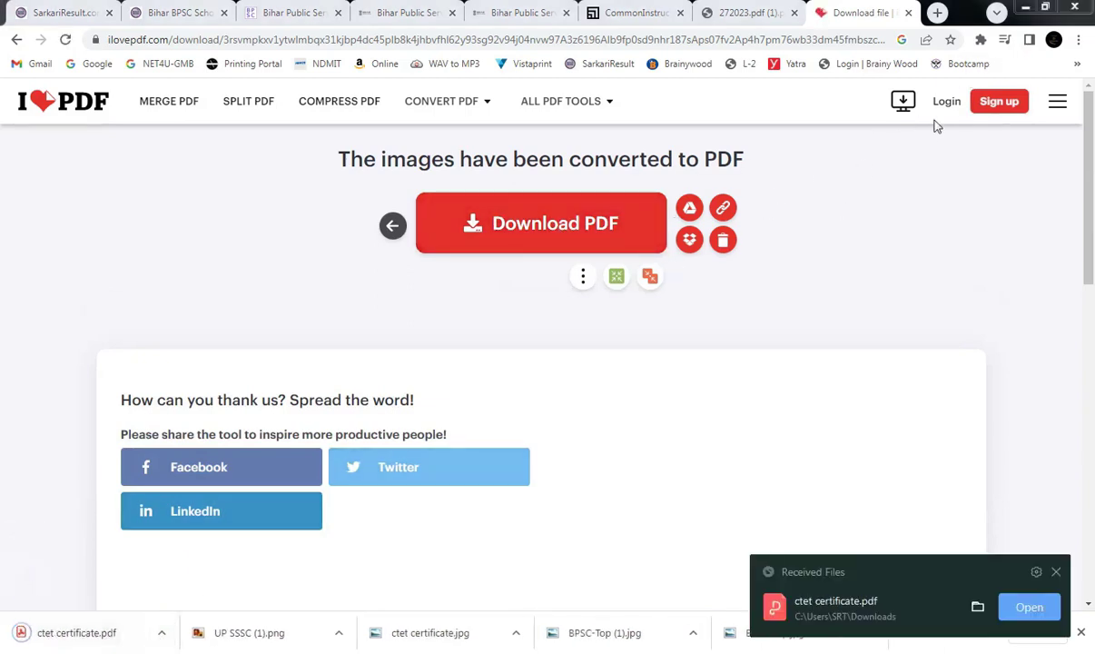
left_click(161, 632)
left_click(212, 585)
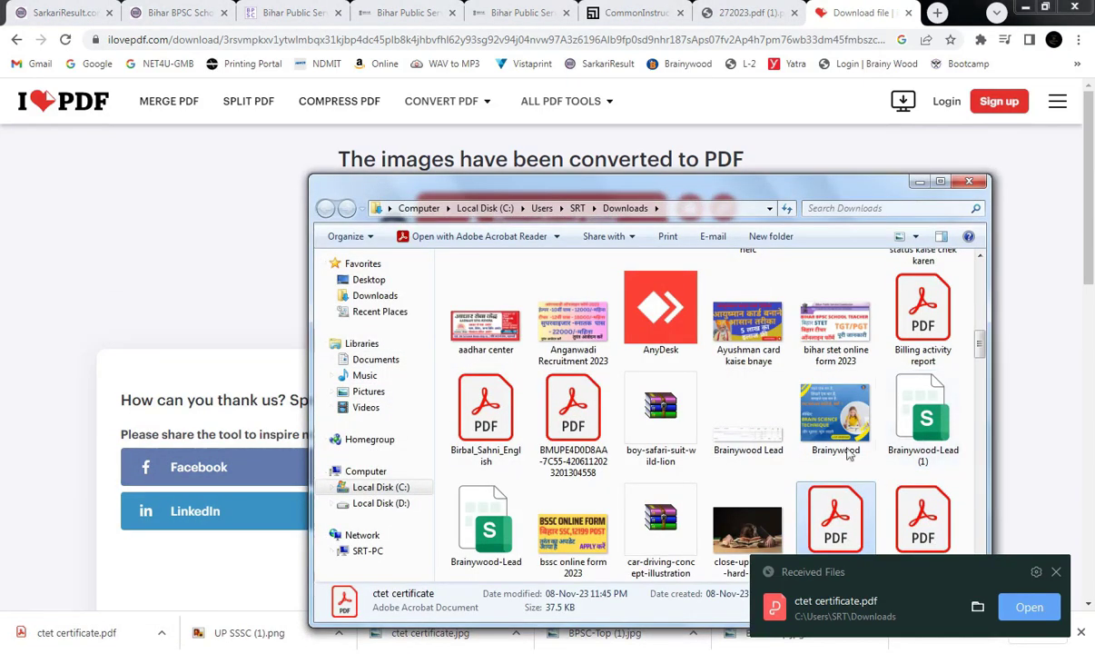
Copy ctet certificate.pdf from Downloads and paste it onto the desktop.
left_click_drag(831, 193, 746, 150)
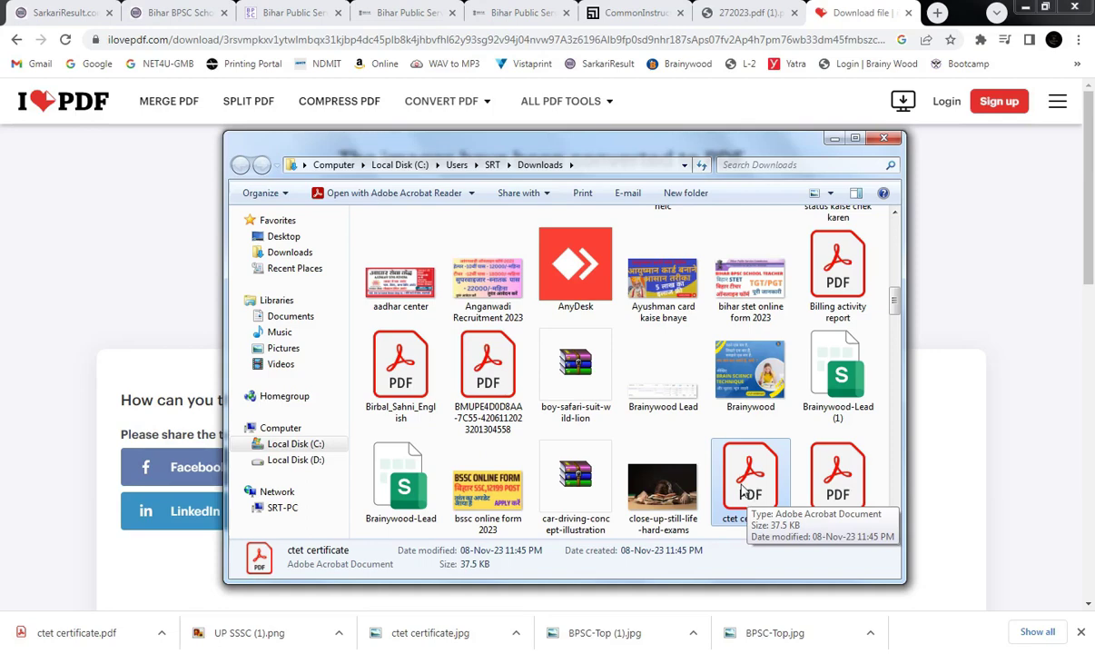
right_click(750, 481)
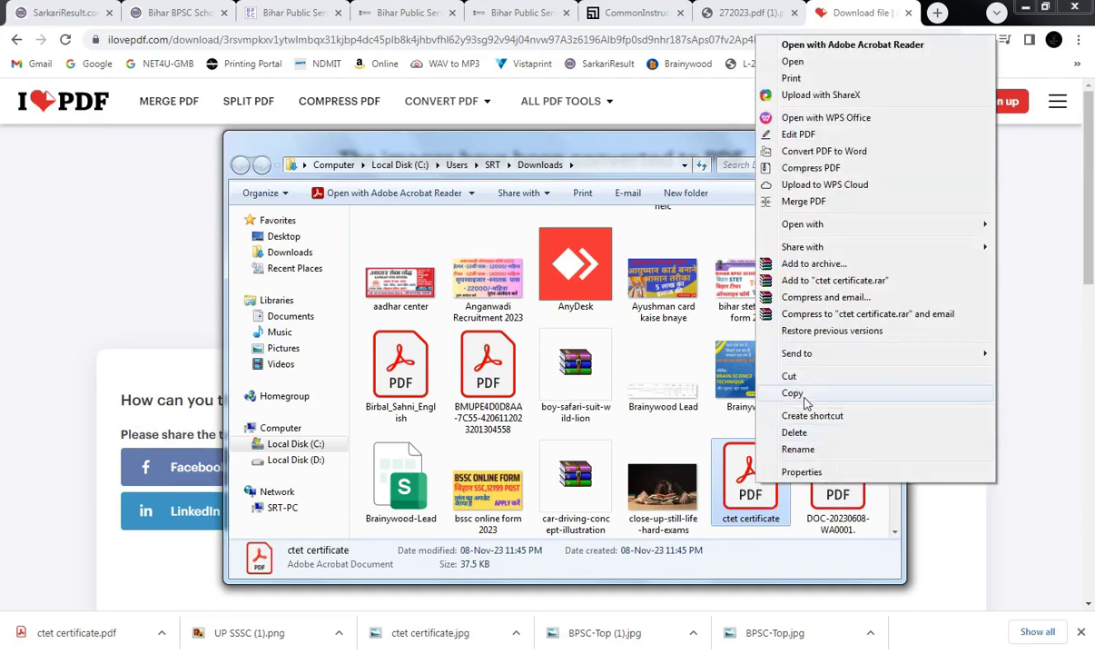
left_click(792, 393)
key("super+d")
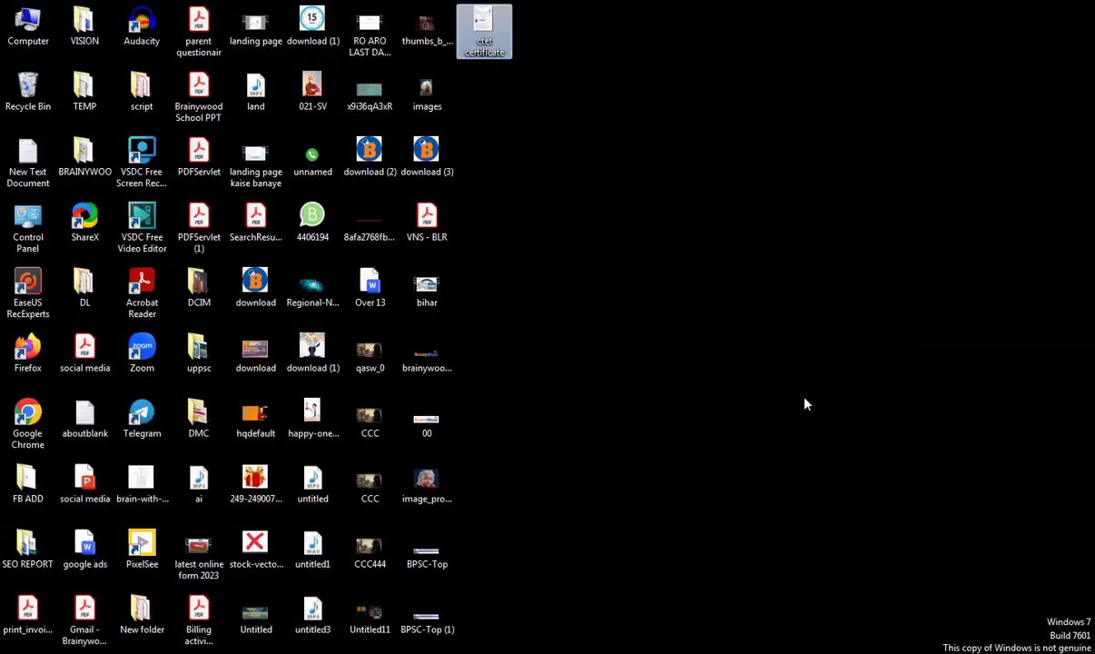
right_click(804, 402)
left_click(821, 463)
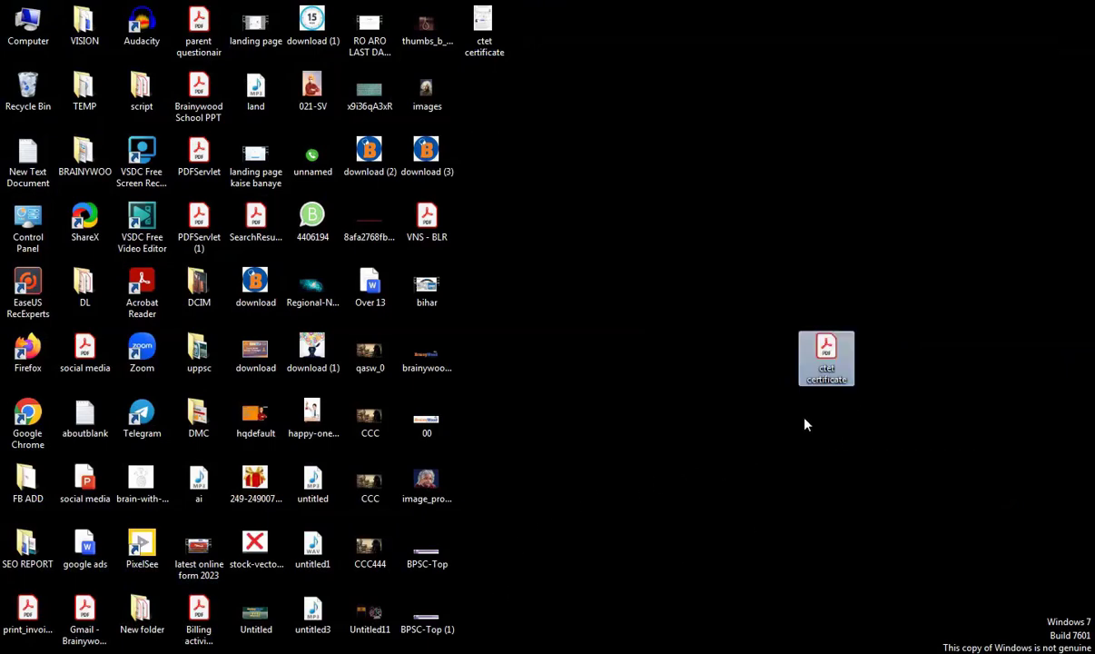
key("super+d")
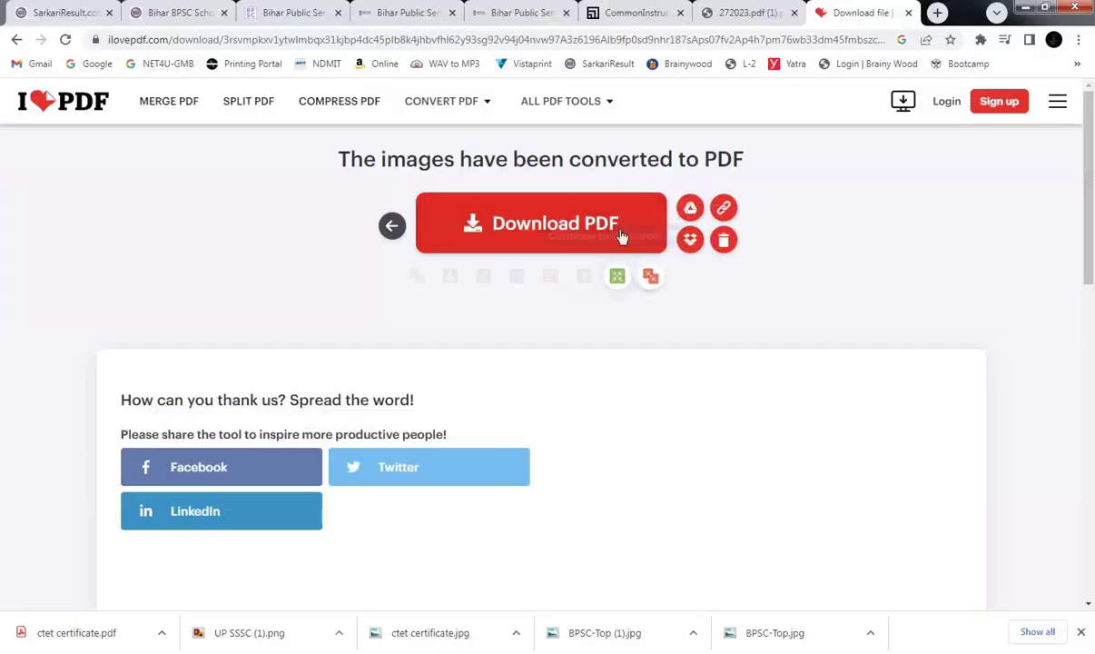
Upload the ctet certificate PDF in the form's CTET section, then view CommonInstruction.pdf.
left_click(617, 13)
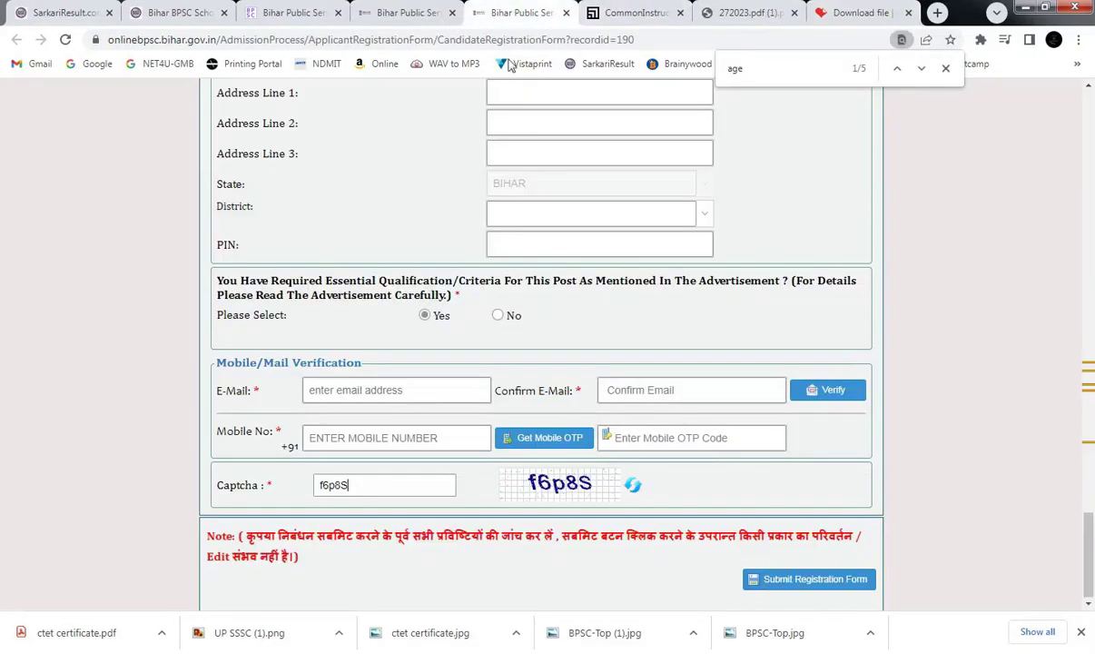
left_click(485, 12)
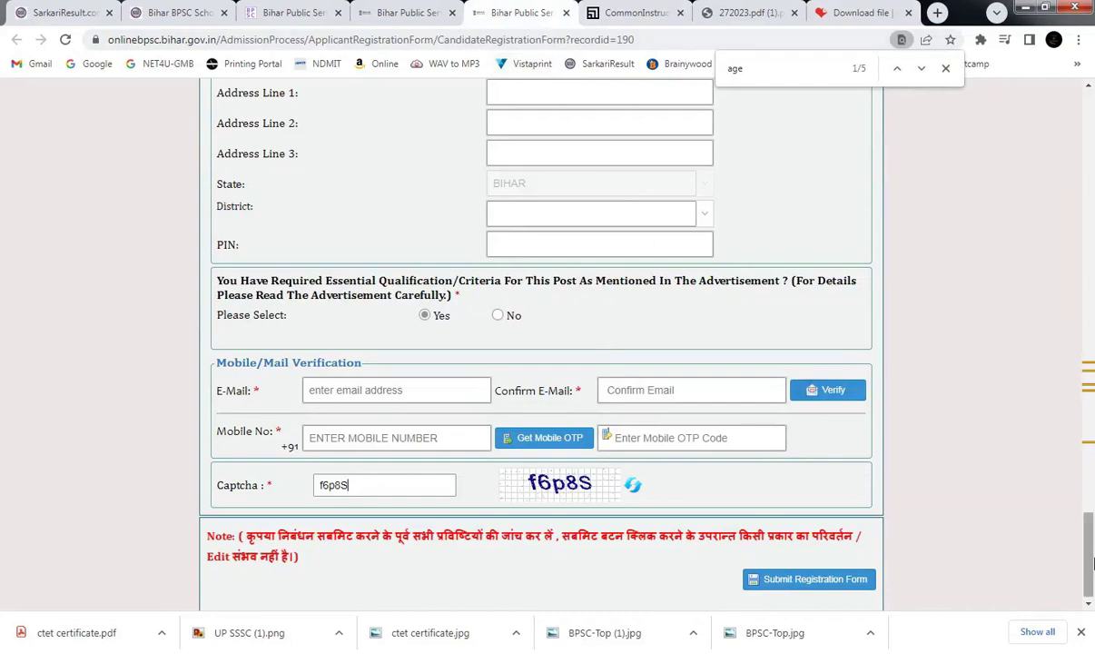
left_click_drag(1089, 538, 1091, 497)
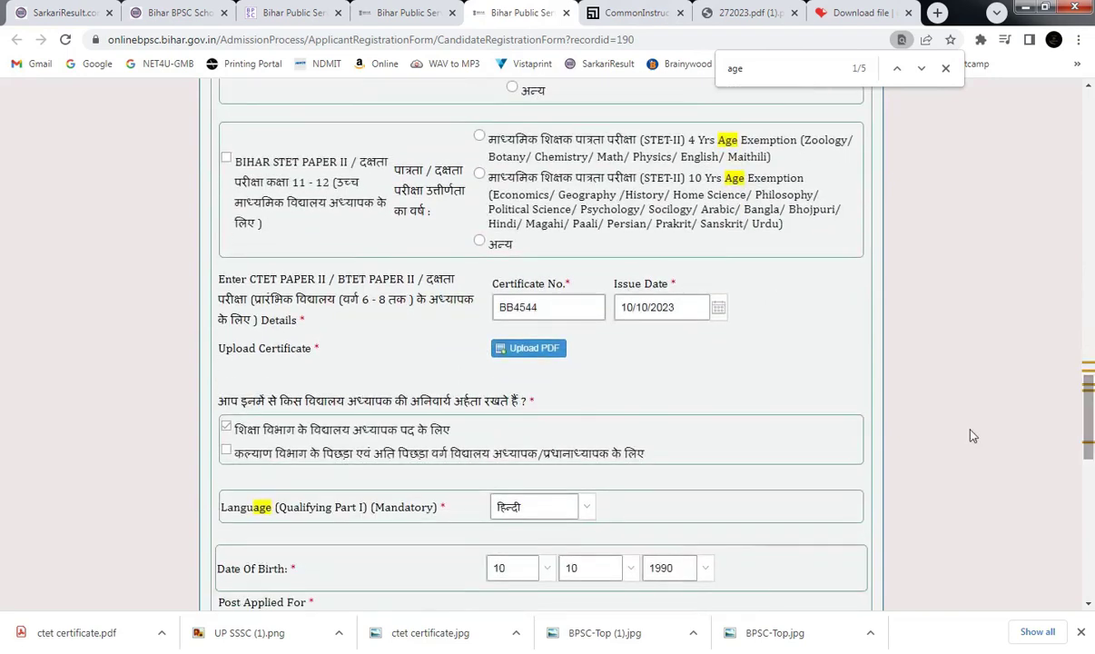
left_click(526, 354)
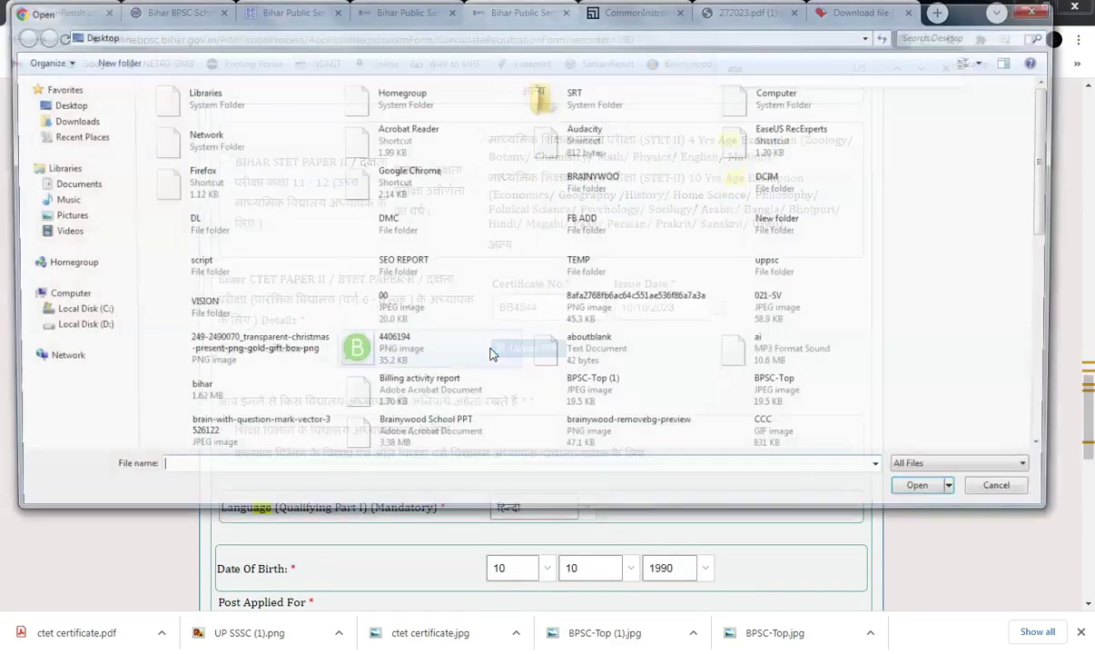
key("c")
key("c")
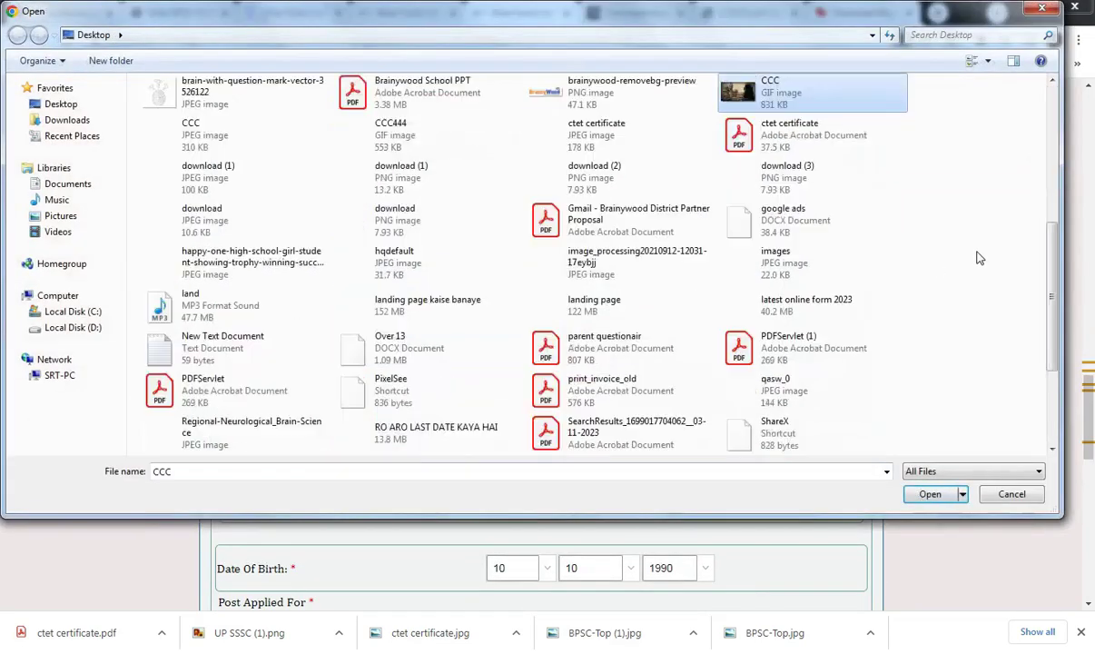
key("c")
key("c")
key("c")
key("c")
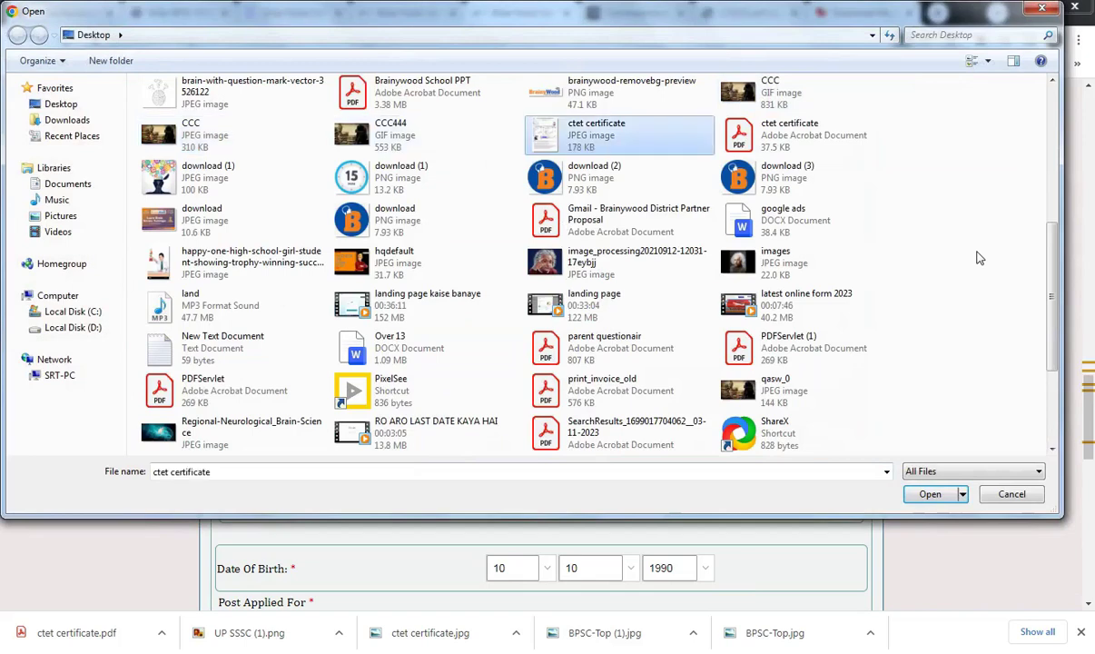
key("Return")
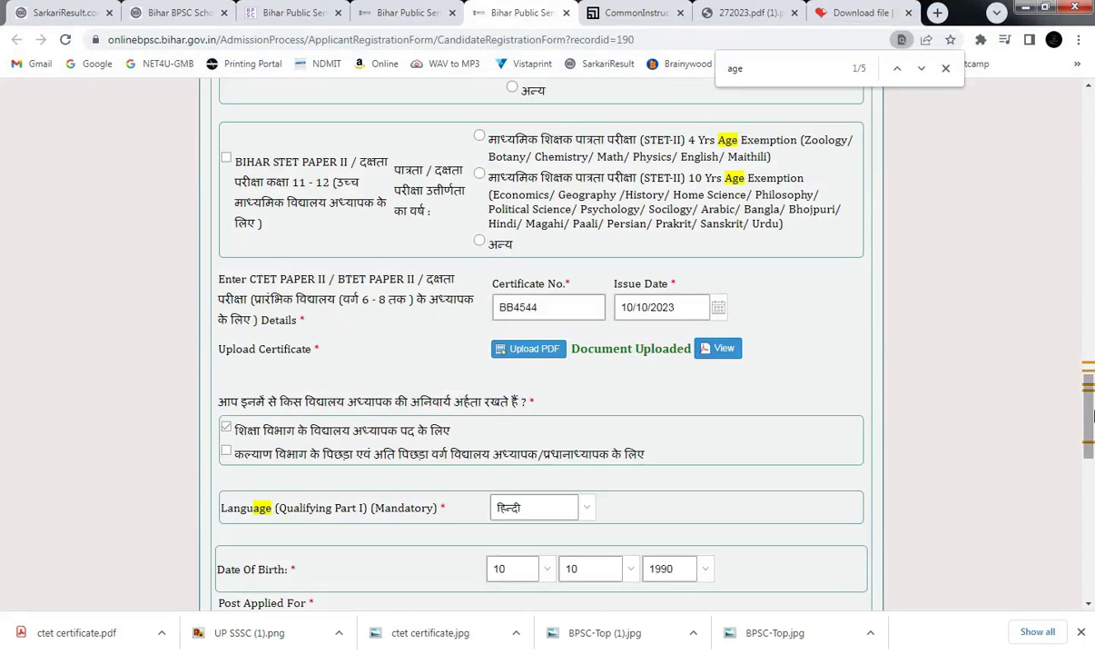
left_click(641, 9)
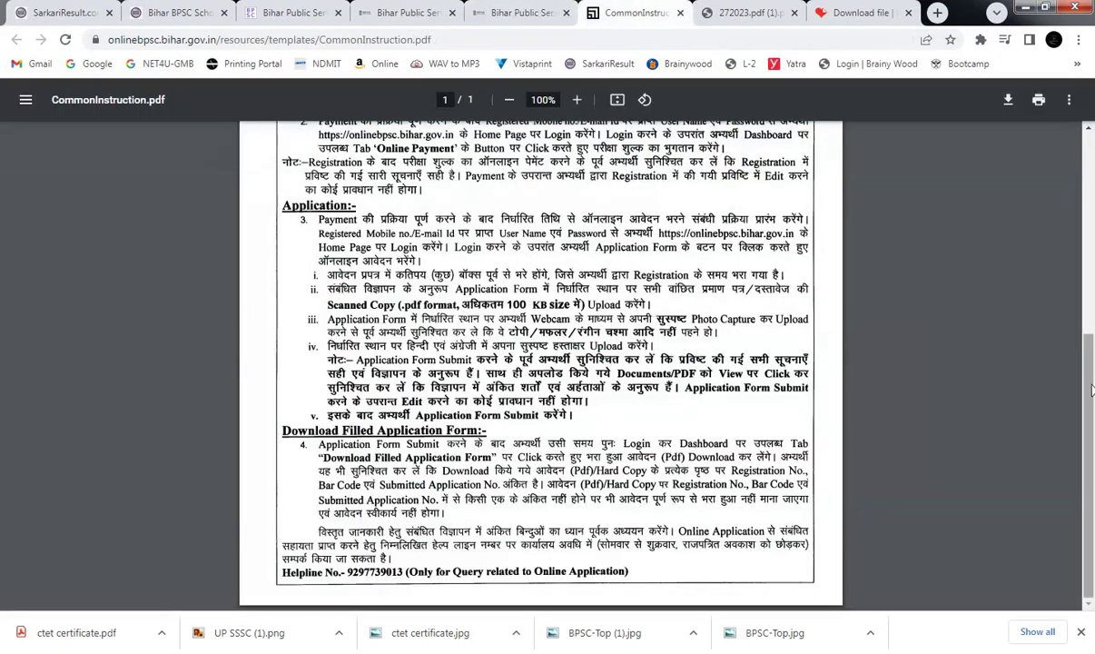
Highlight the photo and signature lines, then read 272023.pdf (1).pdf's eligibility and fees pages.
left_click_drag(1093, 400, 1092, 433)
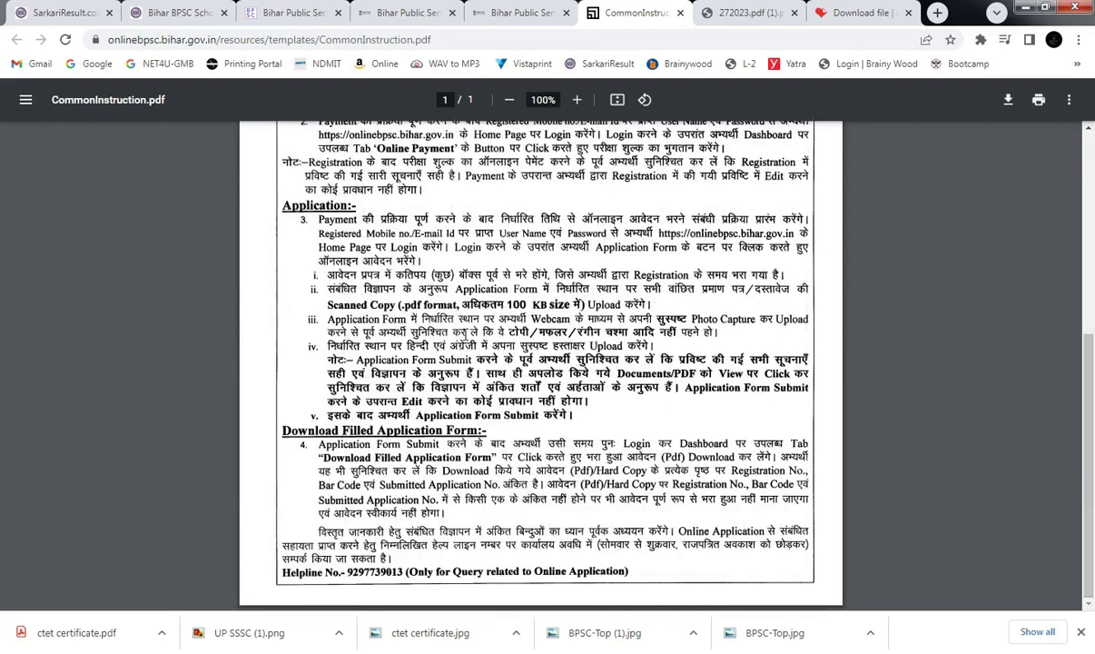
left_click_drag(454, 332, 585, 346)
mouse_move(736, 7)
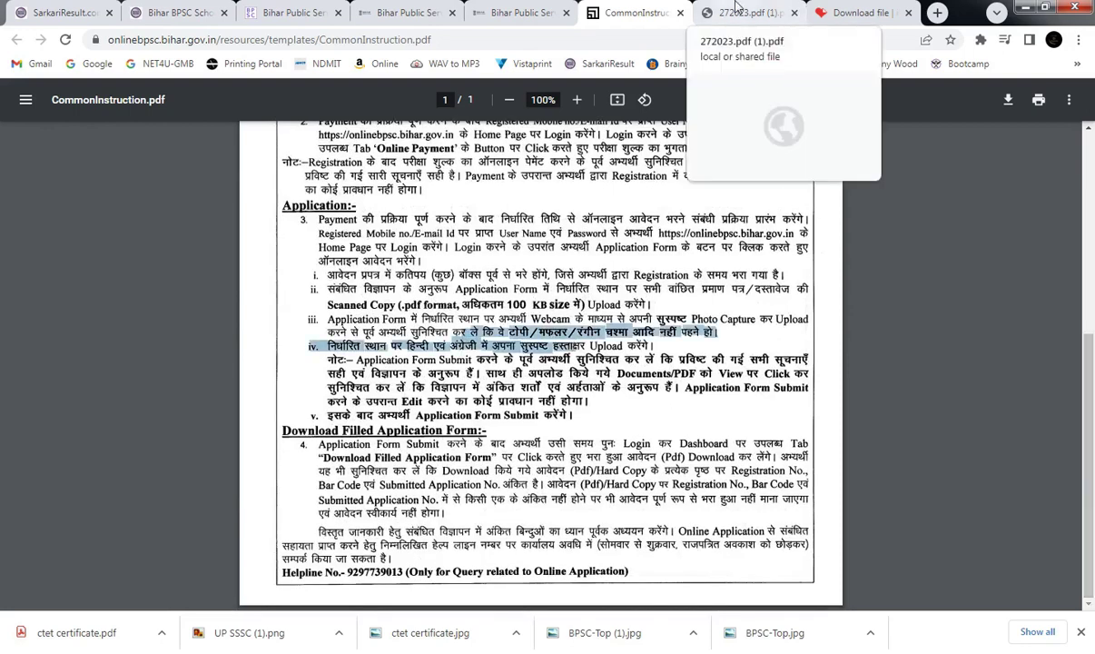
left_click(736, 8)
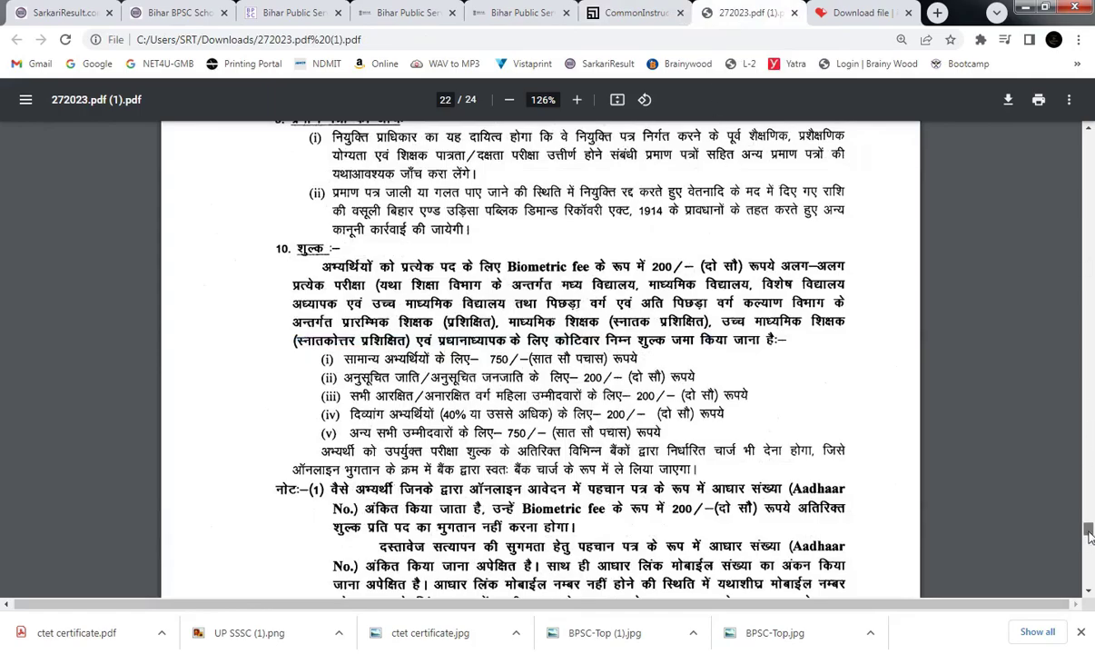
left_click_drag(1091, 542, 1092, 335)
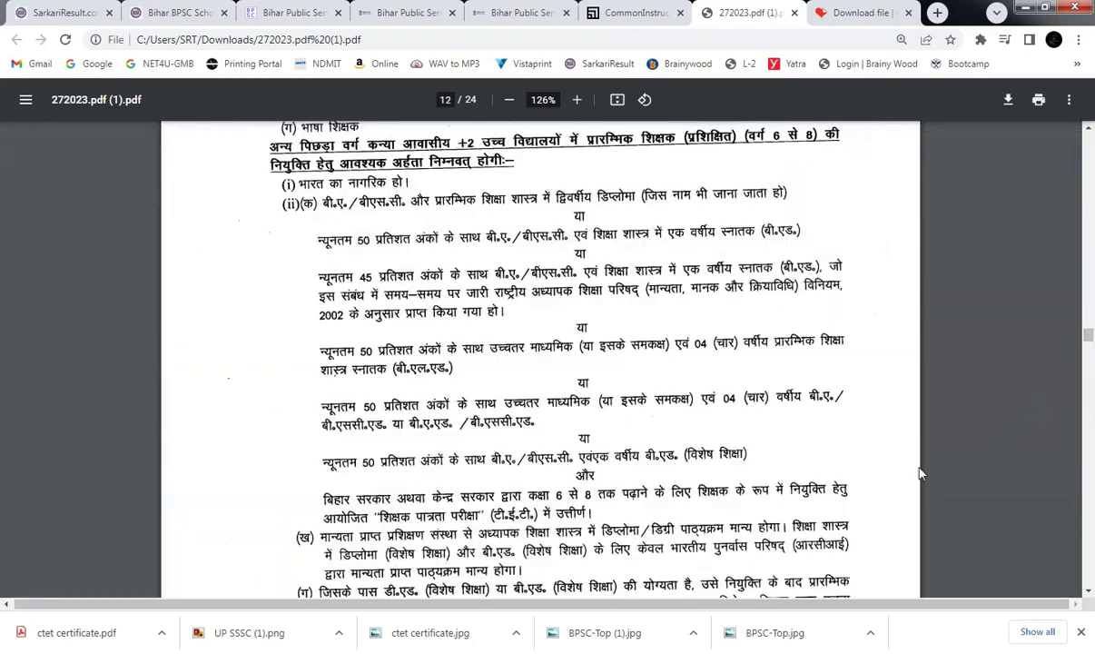